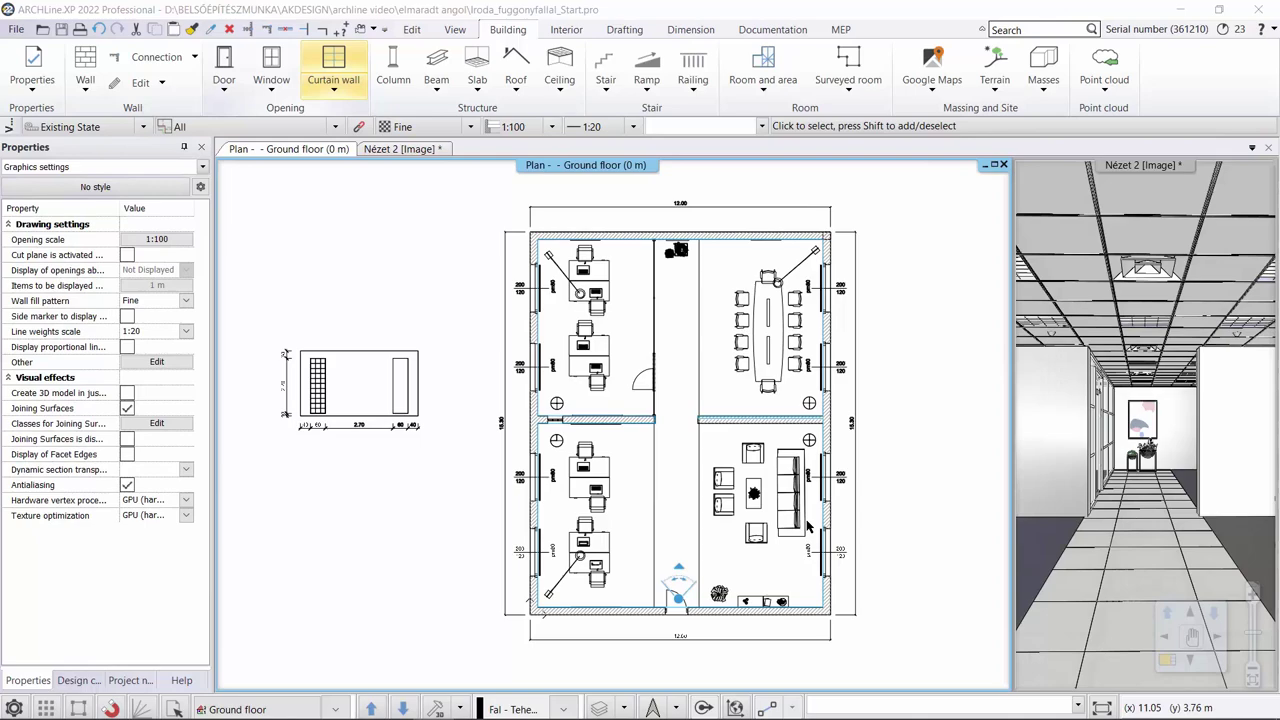
Step: View the office interior in the Nézet 2 image view and return to the Ground floor plan
click(405, 149)
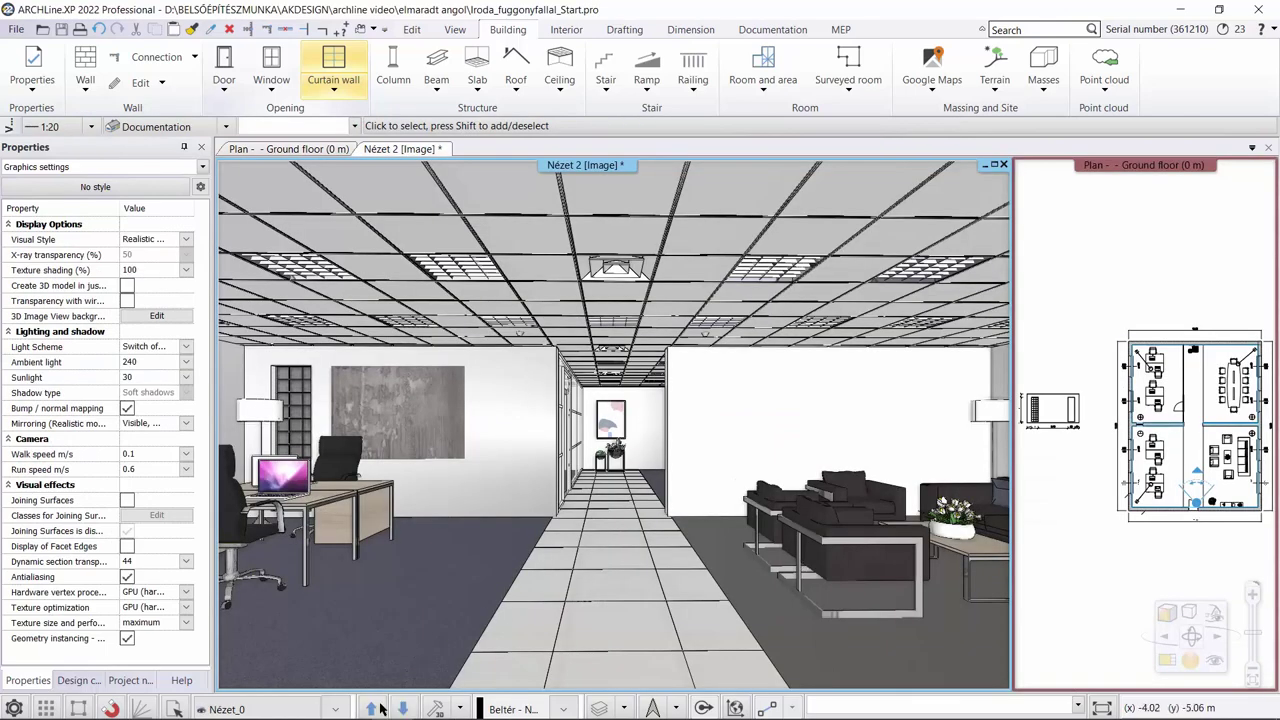
click(378, 706)
click(253, 151)
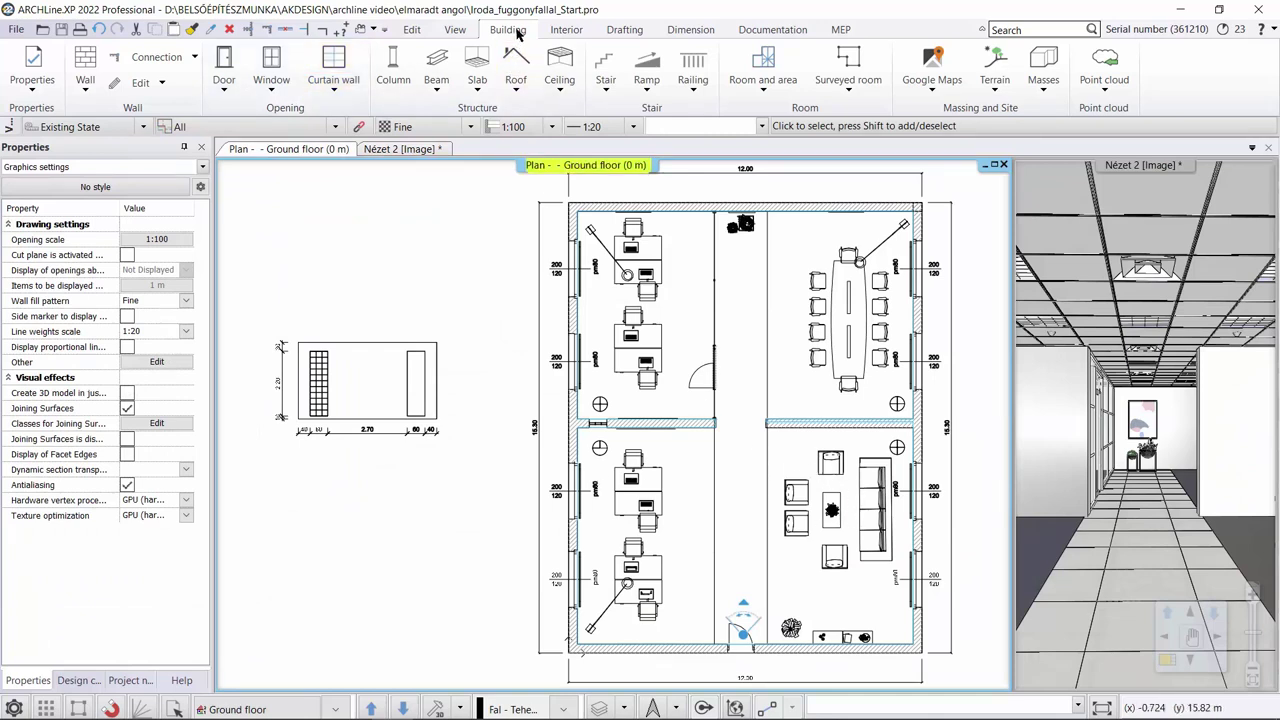
click(32, 72)
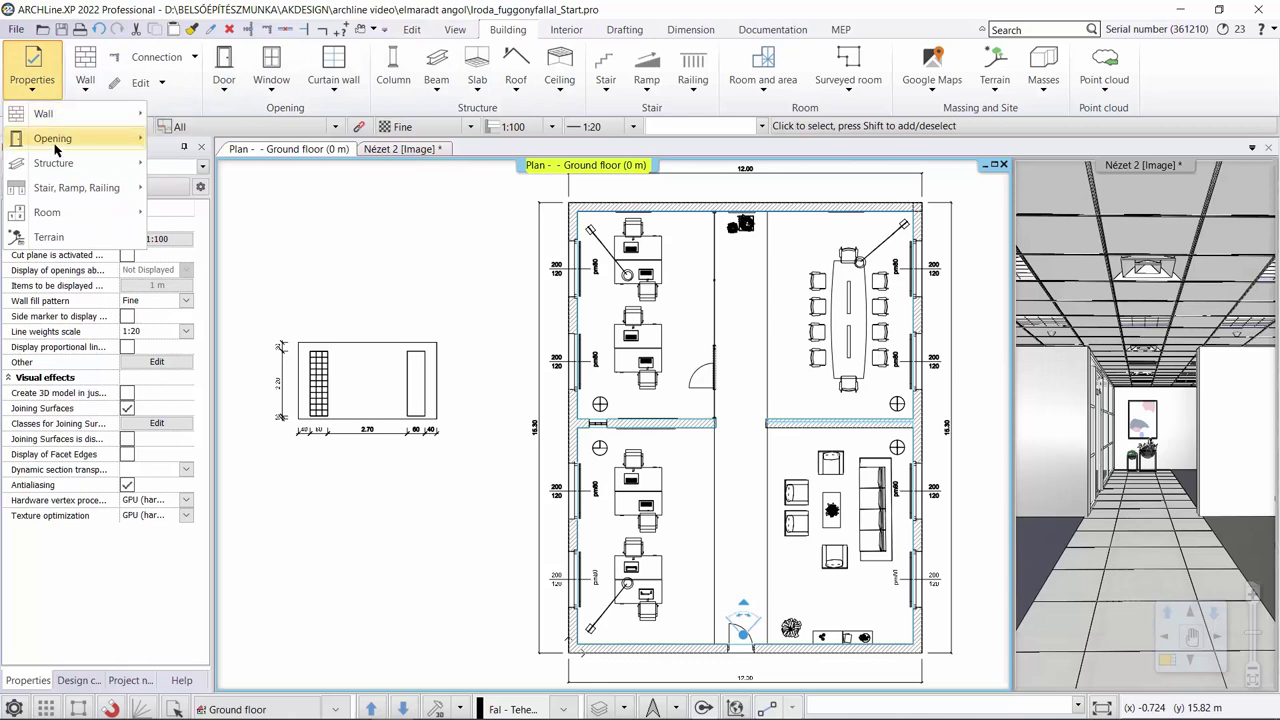
mouse_move(55, 148)
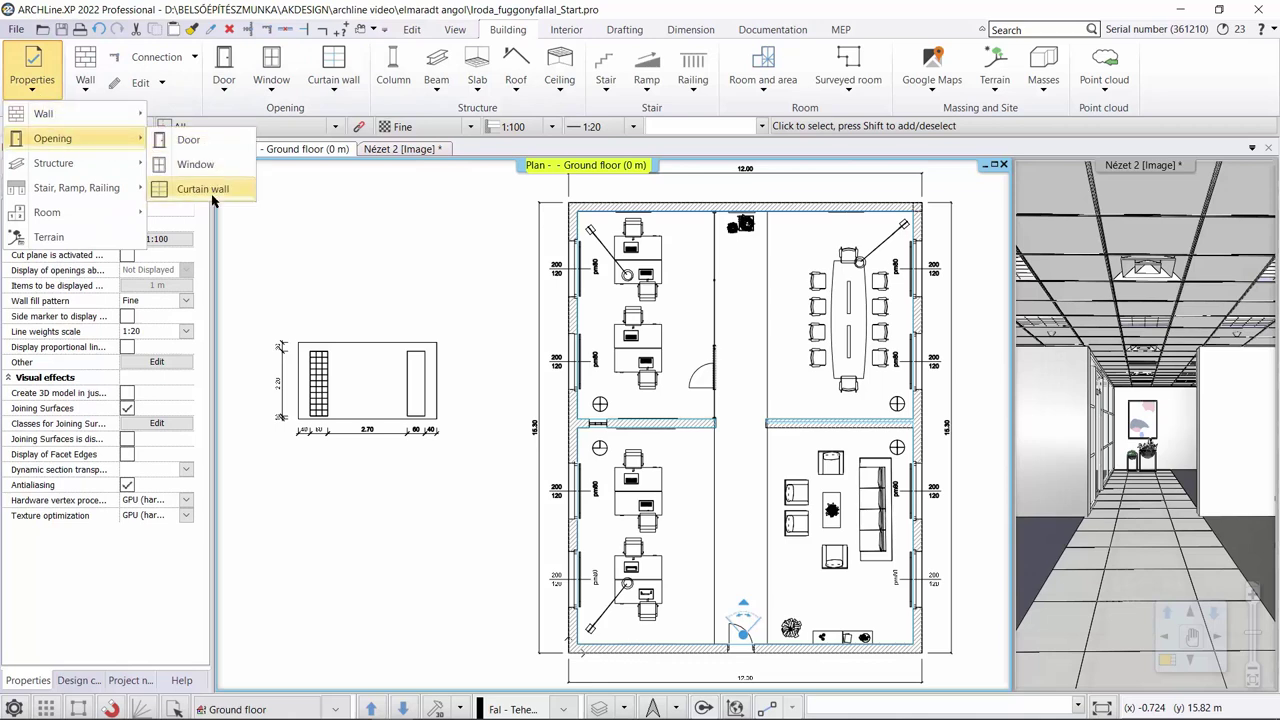
click(508, 35)
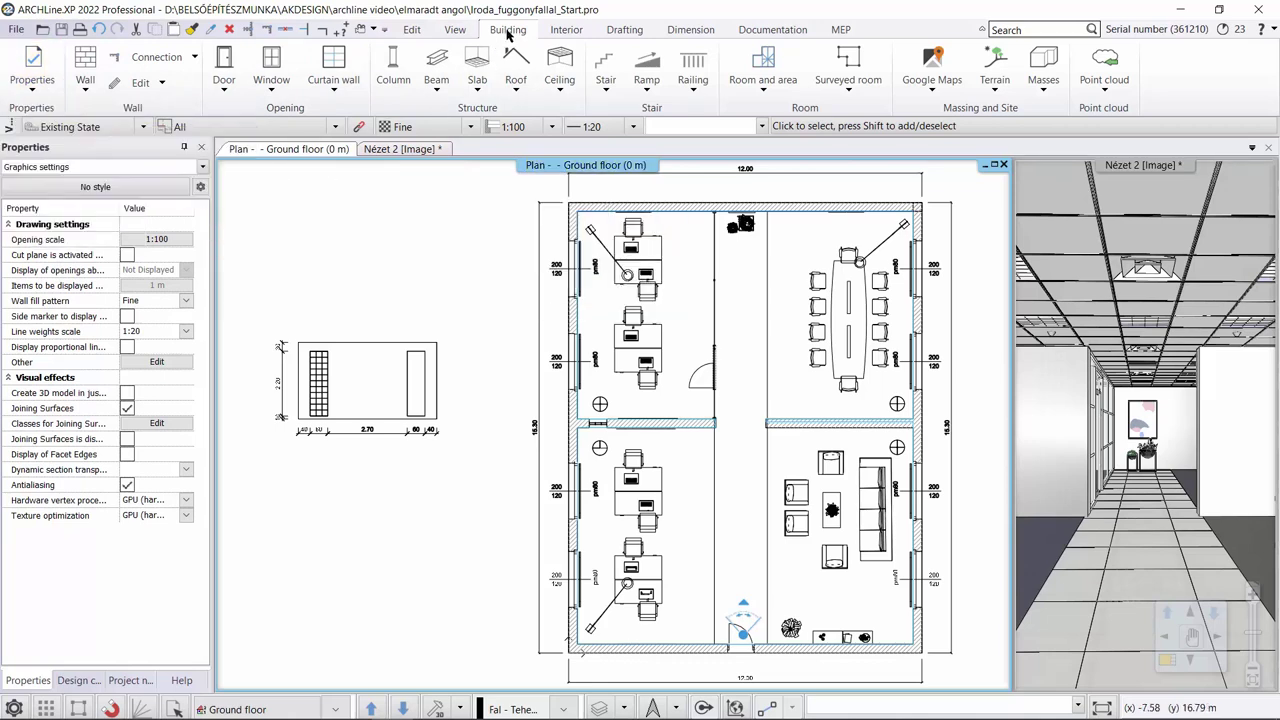
Step: In the default curtain wall properties, set both the mullion thickness and mullion width to 0.03 m and refresh the preview
right_click(335, 70)
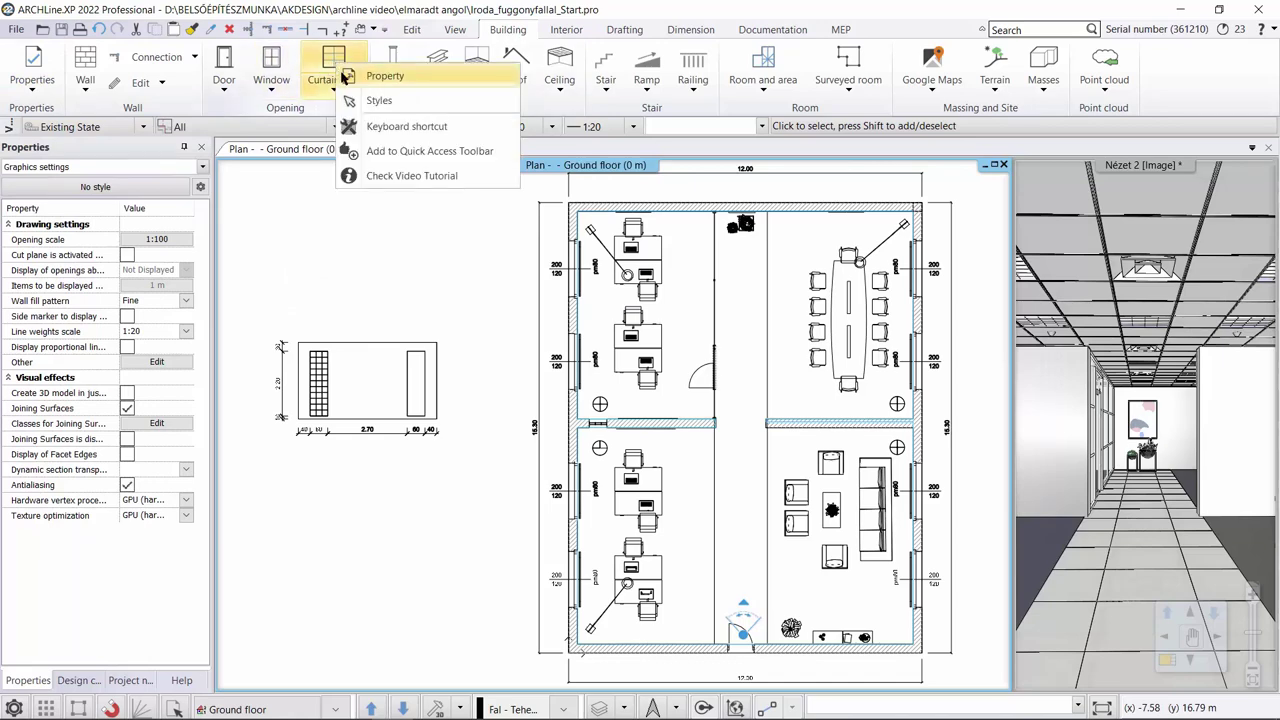
click(346, 77)
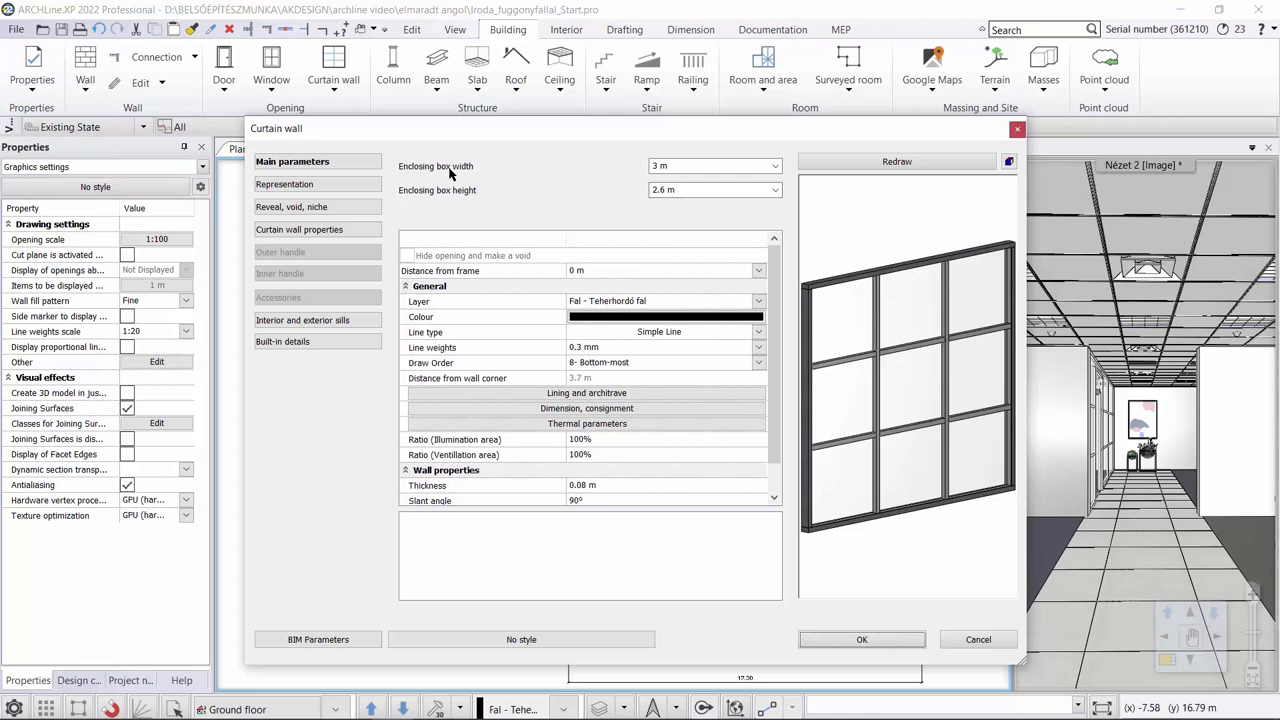
click(333, 229)
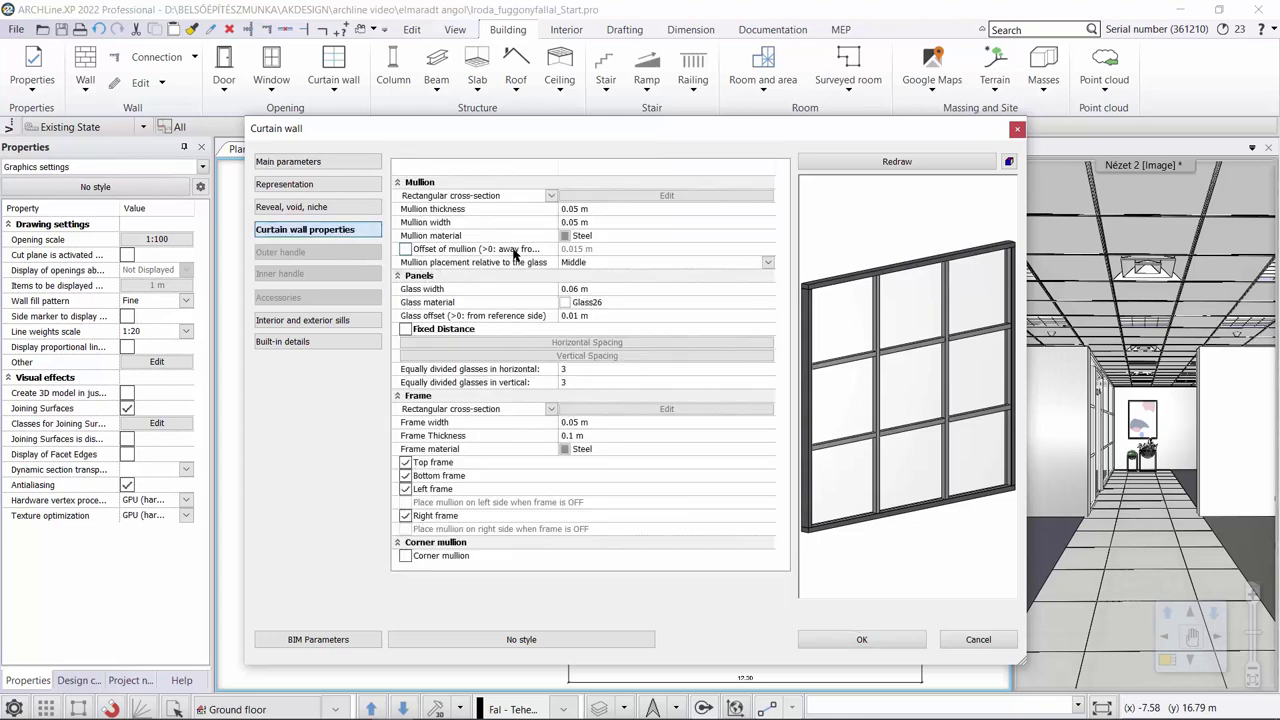
click(586, 211)
drag(588, 212, 574, 213)
text(3)
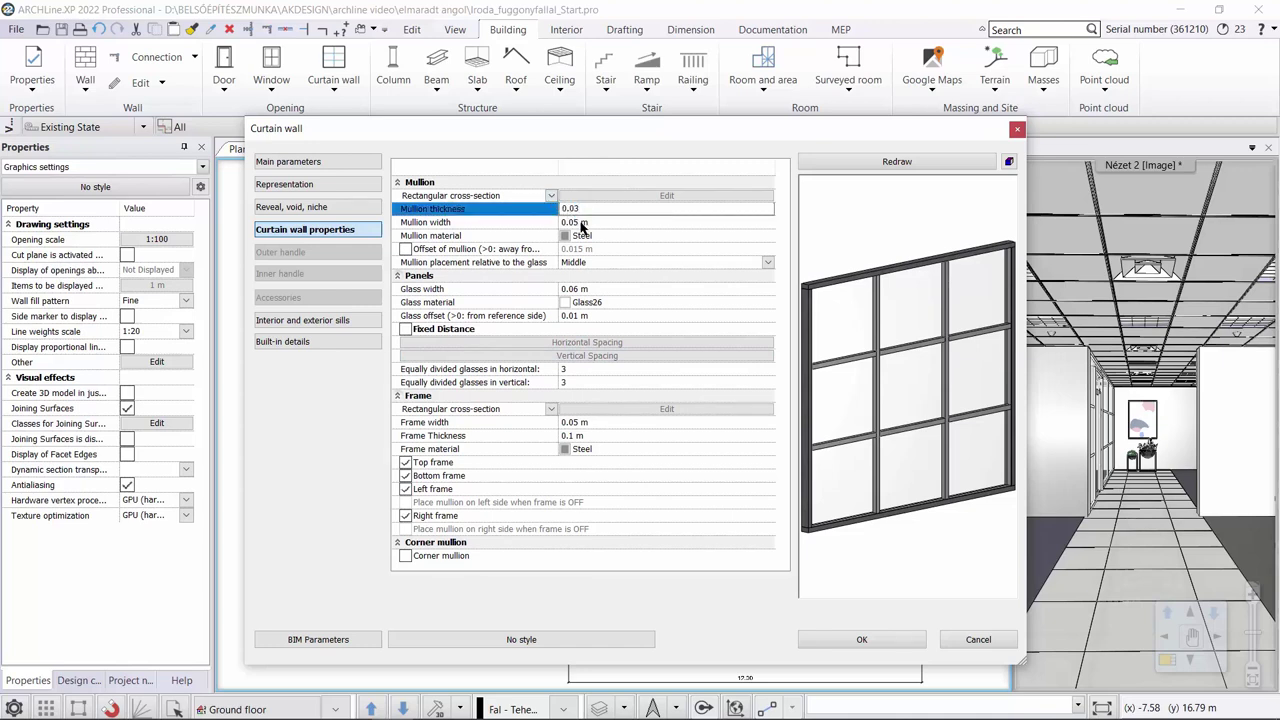
click(577, 223)
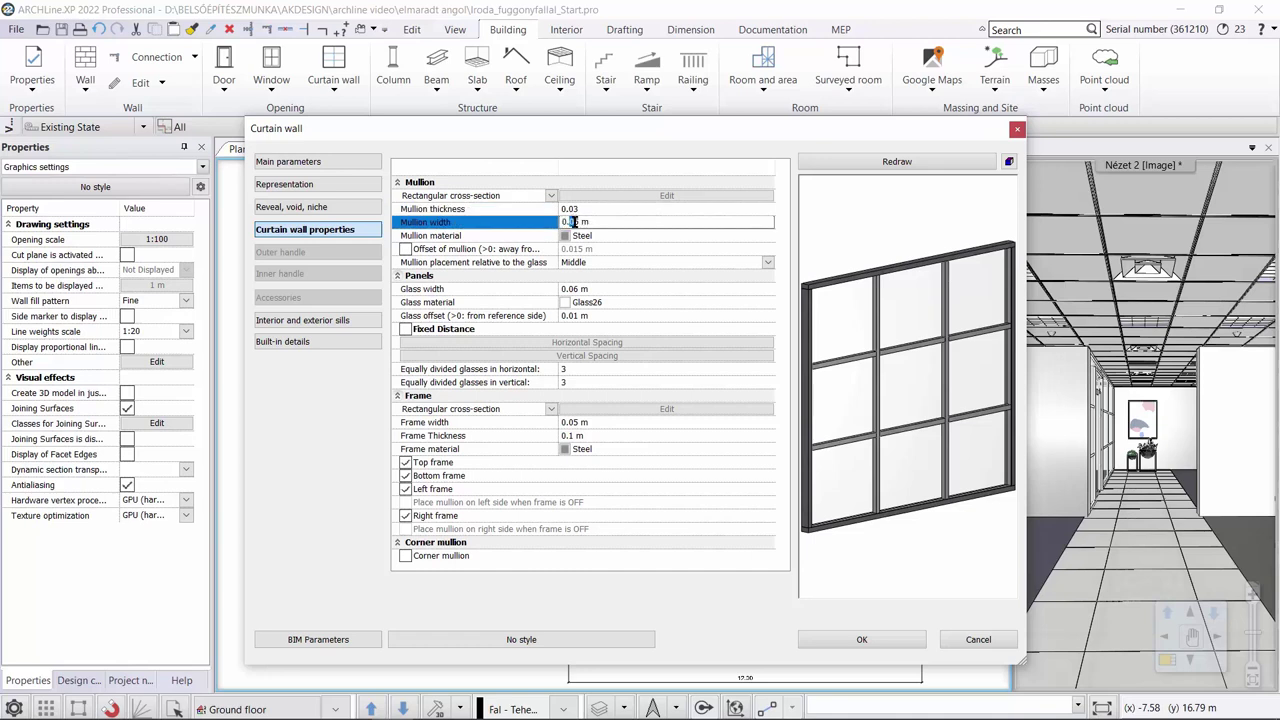
text(03)
click(880, 161)
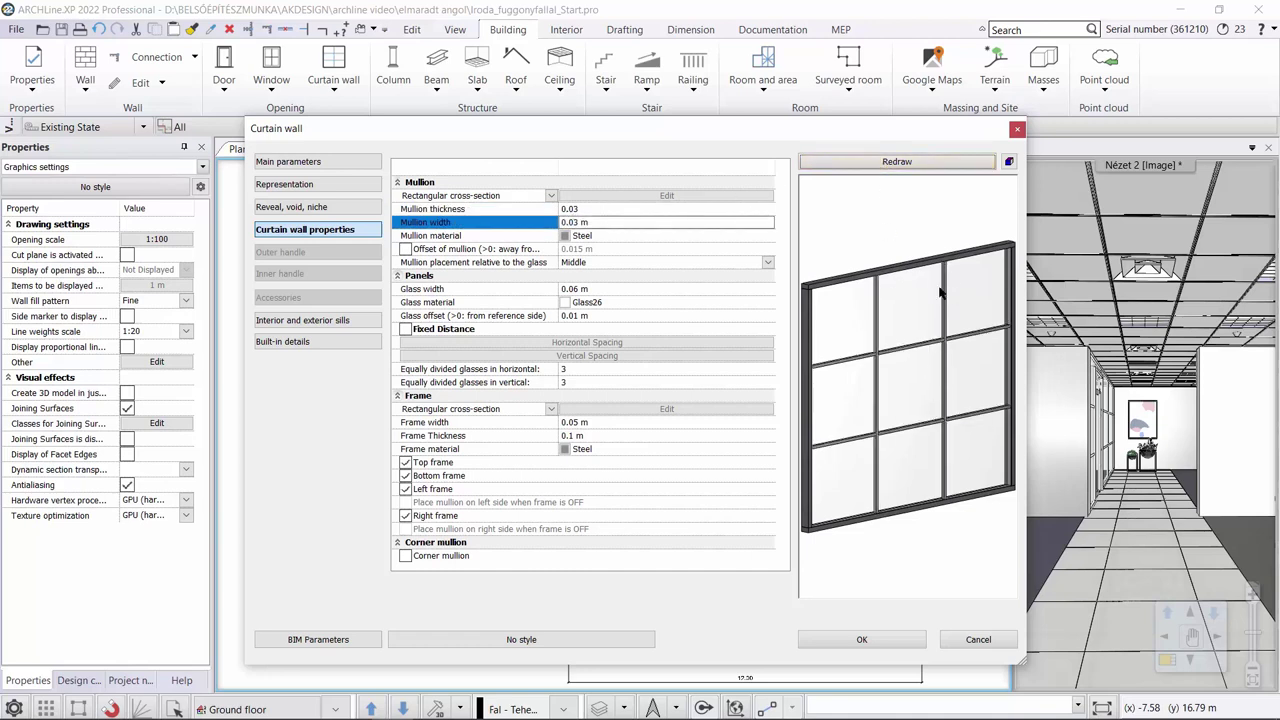
Step: Search the whole material library for "alu" and assign Bright_Aluminium as the mullion material
click(588, 238)
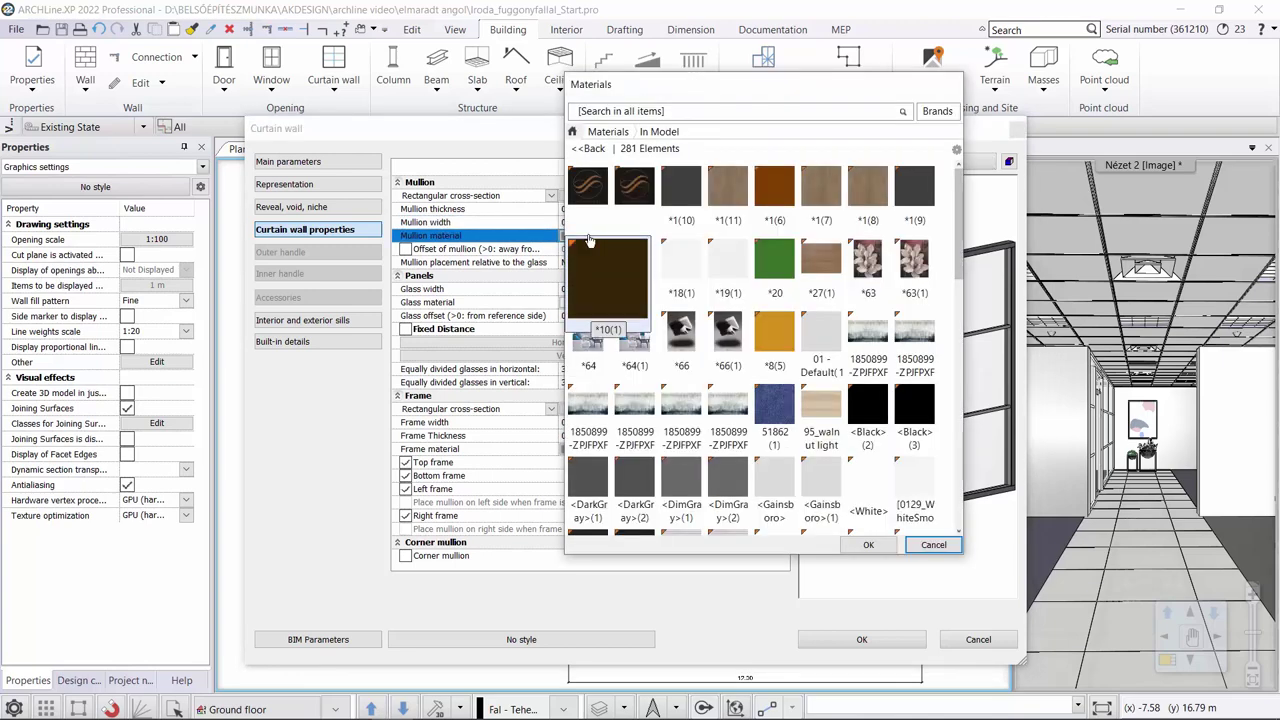
click(575, 131)
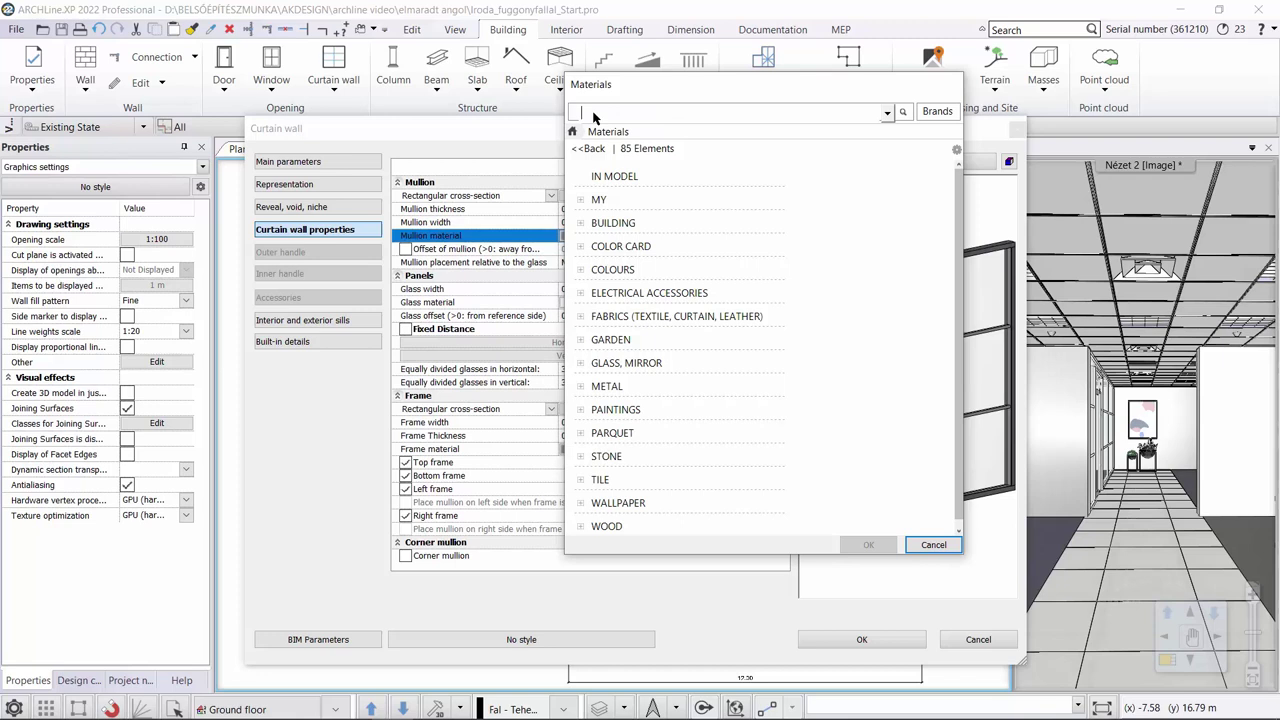
click(593, 113)
text(alu)
key(Return)
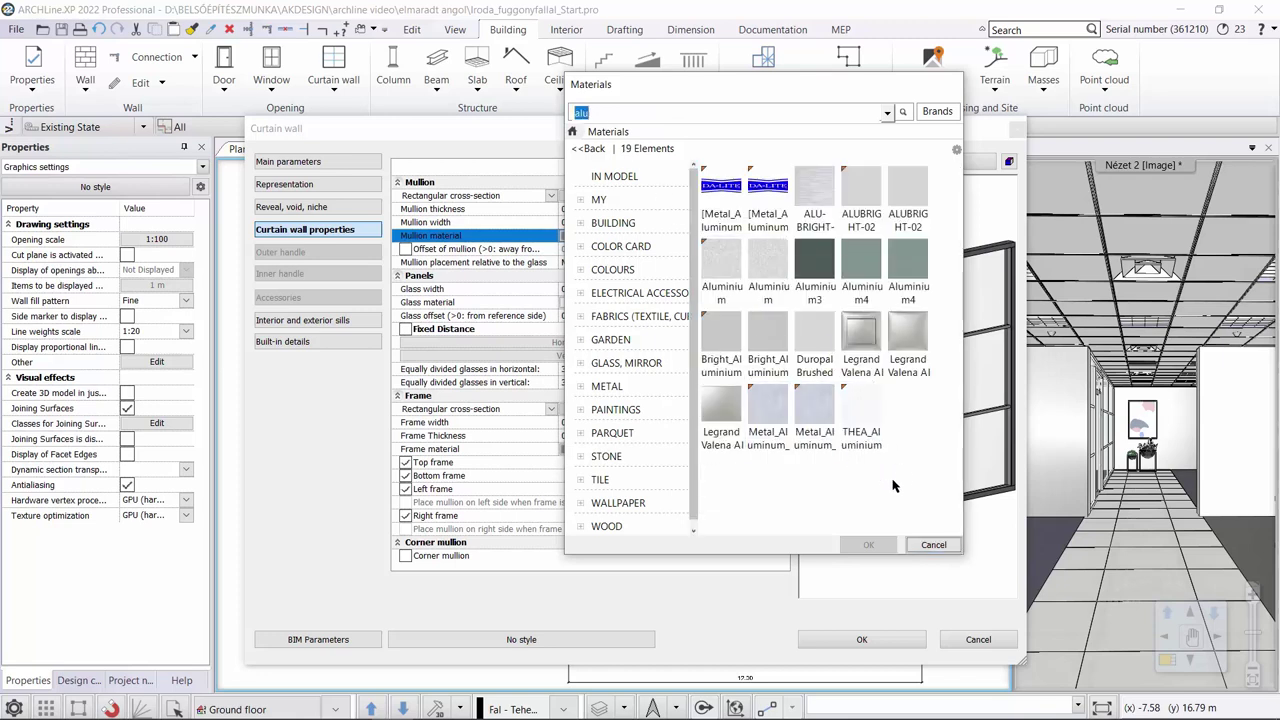
click(768, 338)
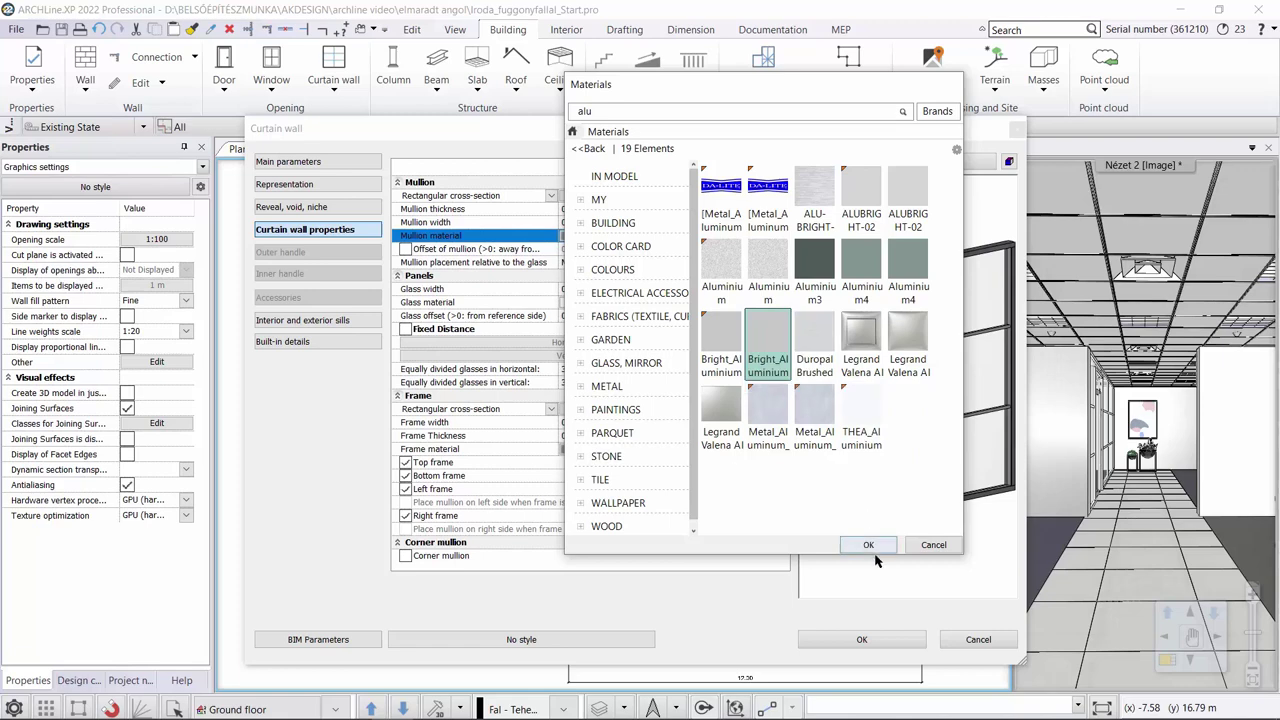
click(869, 545)
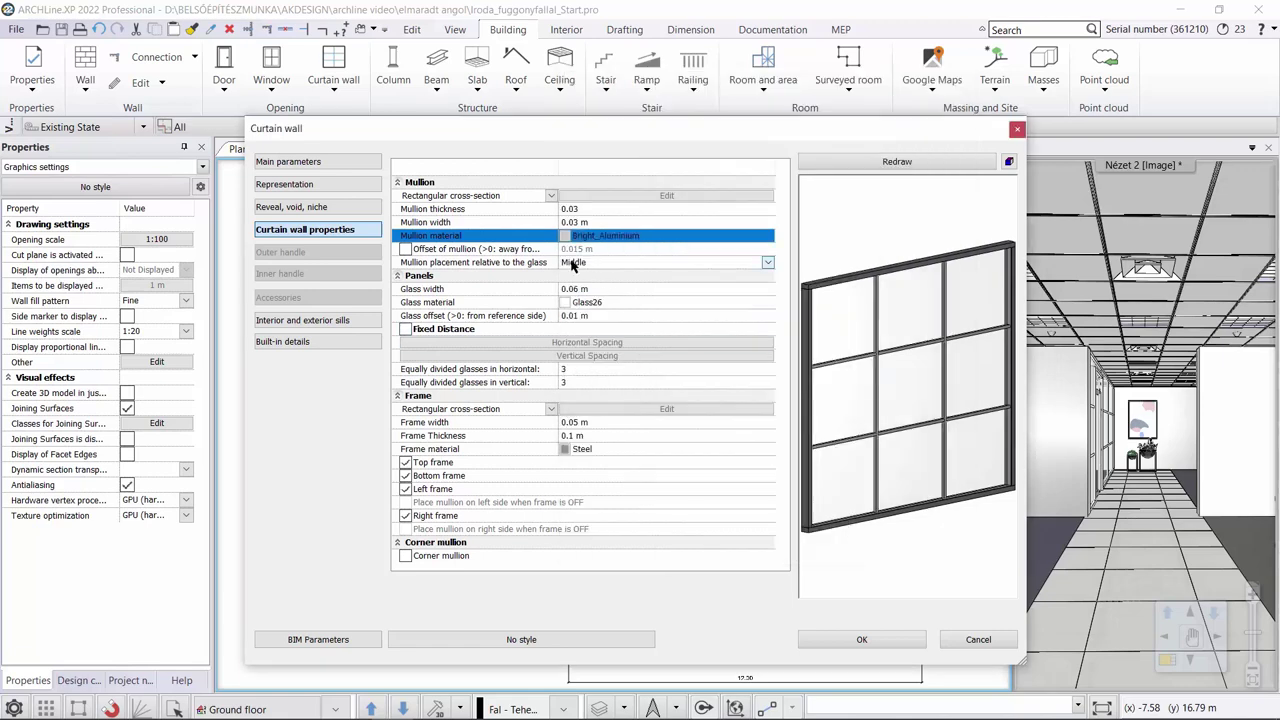
Step: Choose Middle for the mullion placement relative to the glass and inspect the mullions and frame up close in the preview
click(762, 262)
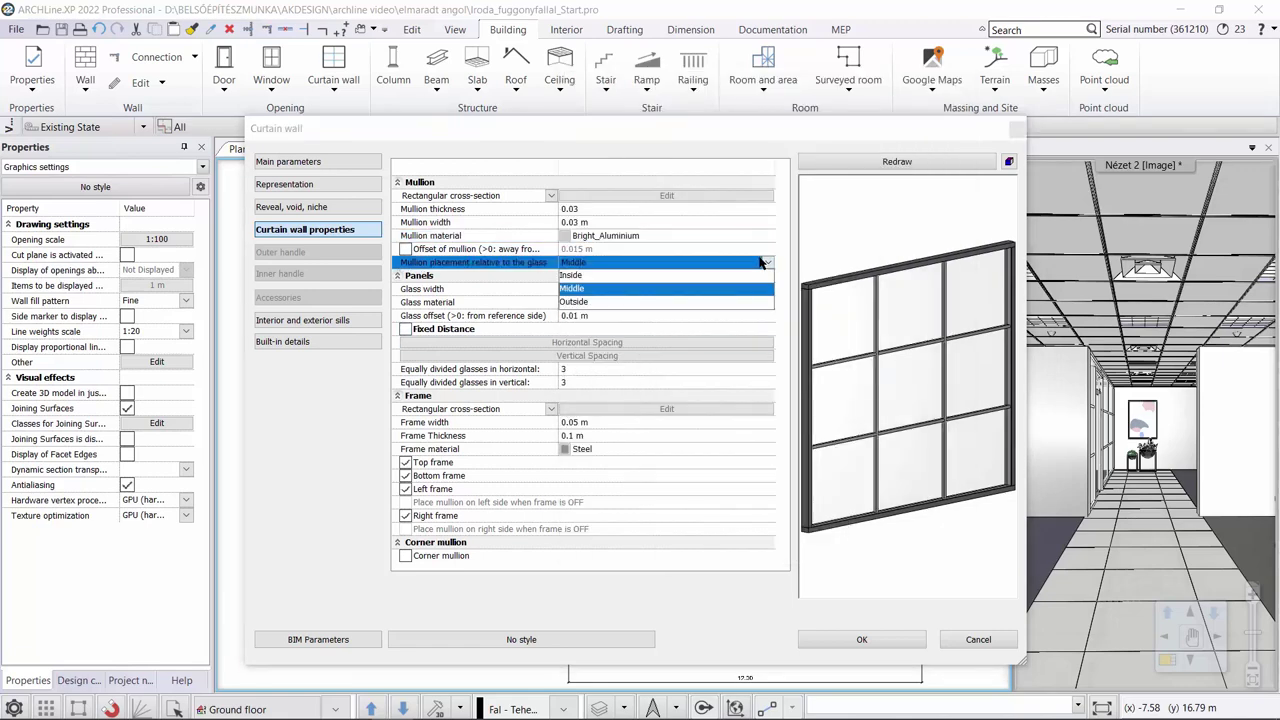
click(613, 288)
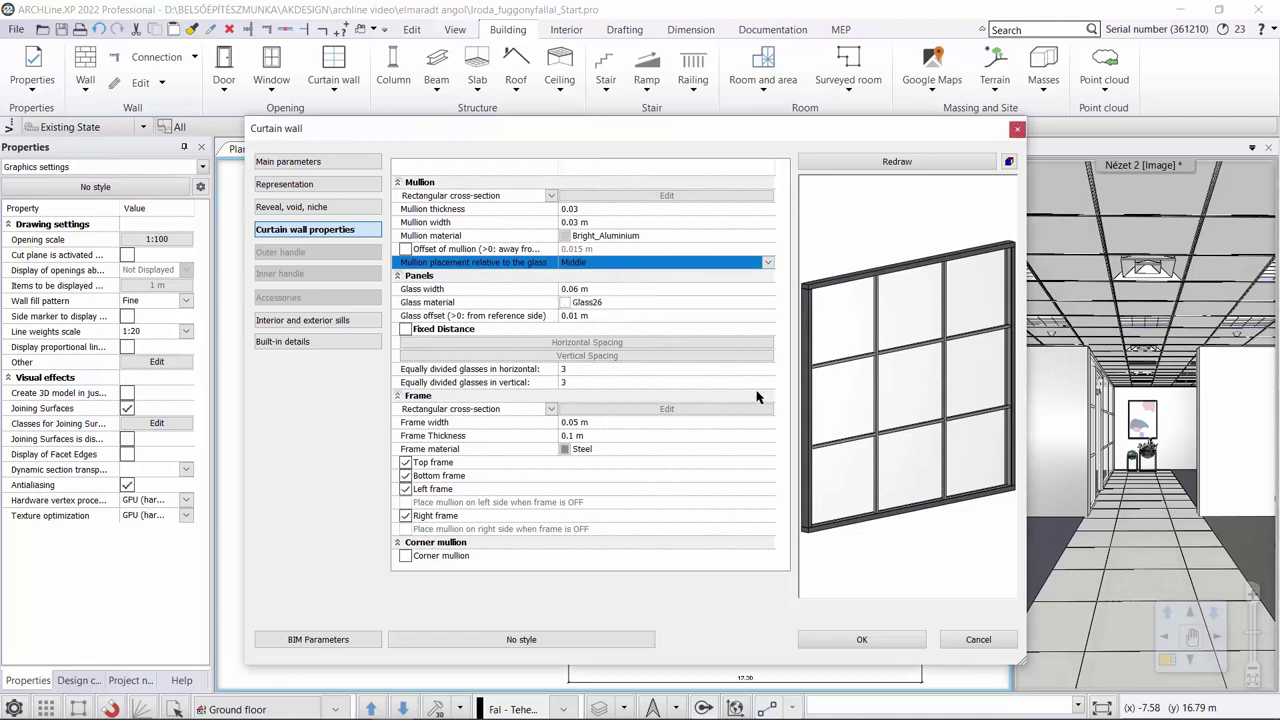
scroll(940, 520, up, 3)
middle_drag(929, 526, 884, 444)
scroll(881, 405, up, 3)
scroll(884, 450, down, 3)
scroll(586, 289, up, 3)
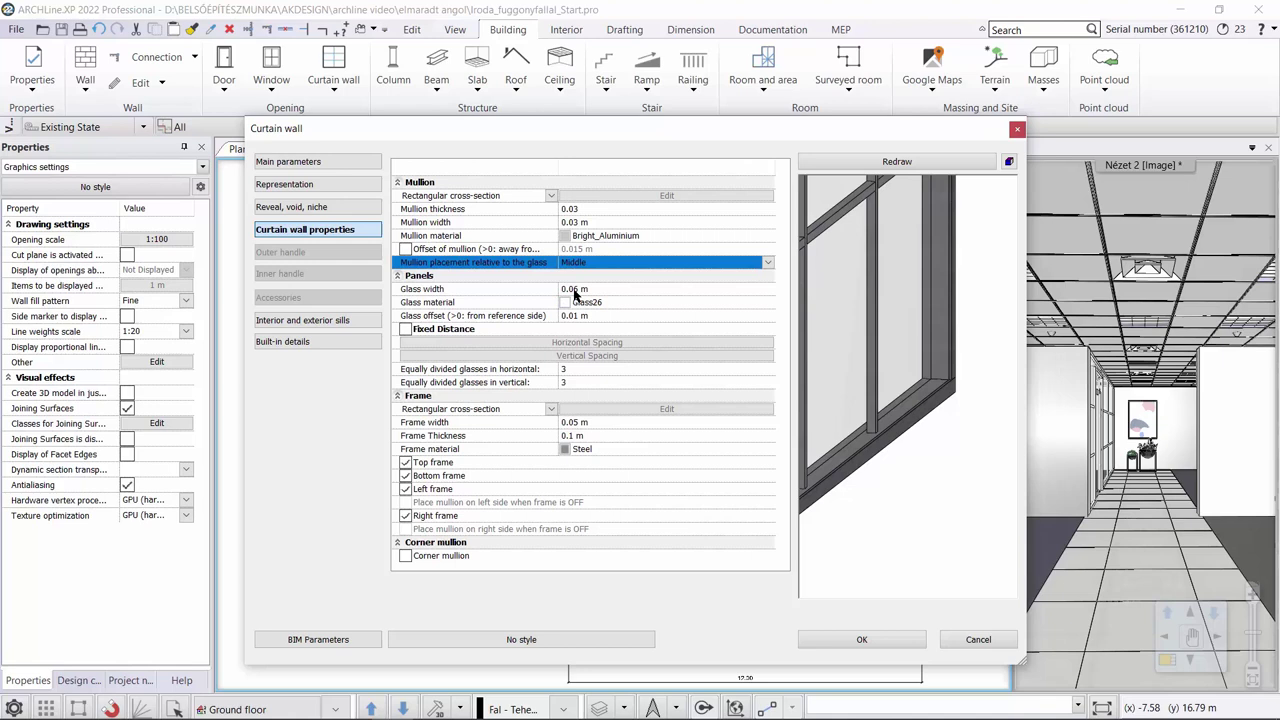
Step: Set the glass width of the curtain wall panels to 0.006 m
click(574, 290)
drag(580, 289, 573, 289)
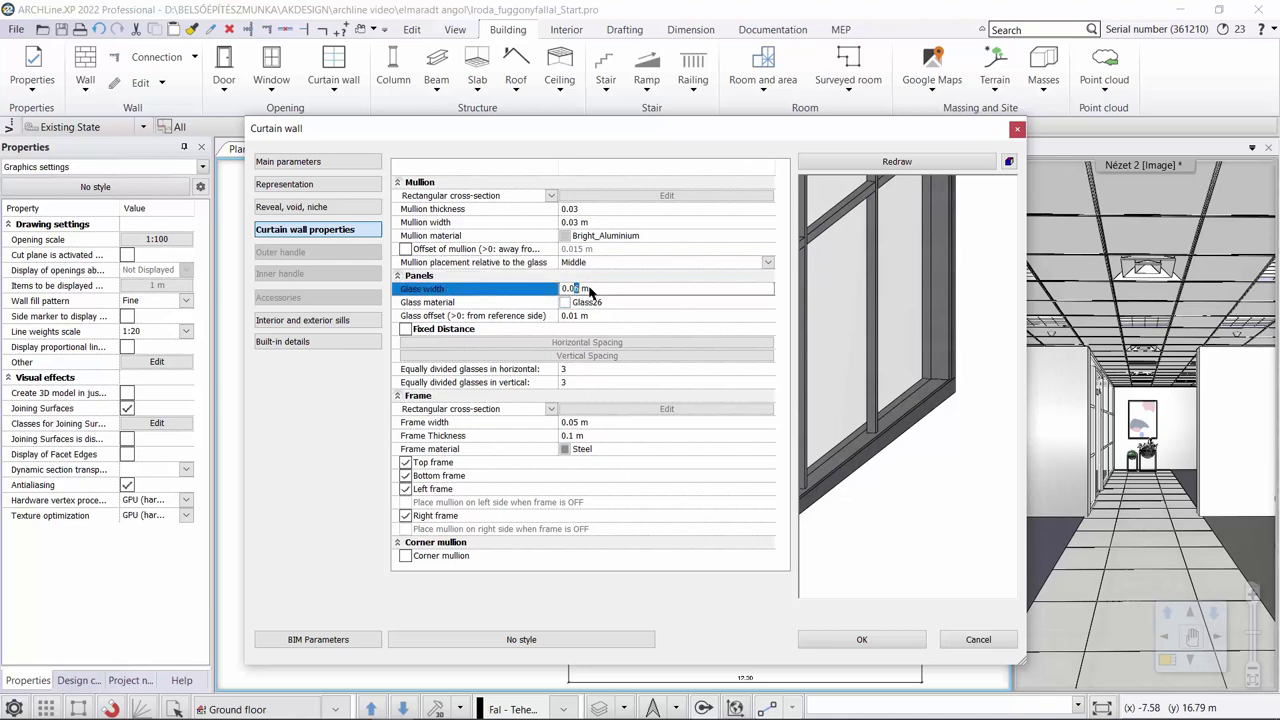
text(06)
Step: Search the materials for "tur", assign Turquoise glass to the panels, and set the glass offset to 0.047 m with a refreshed preview
click(598, 305)
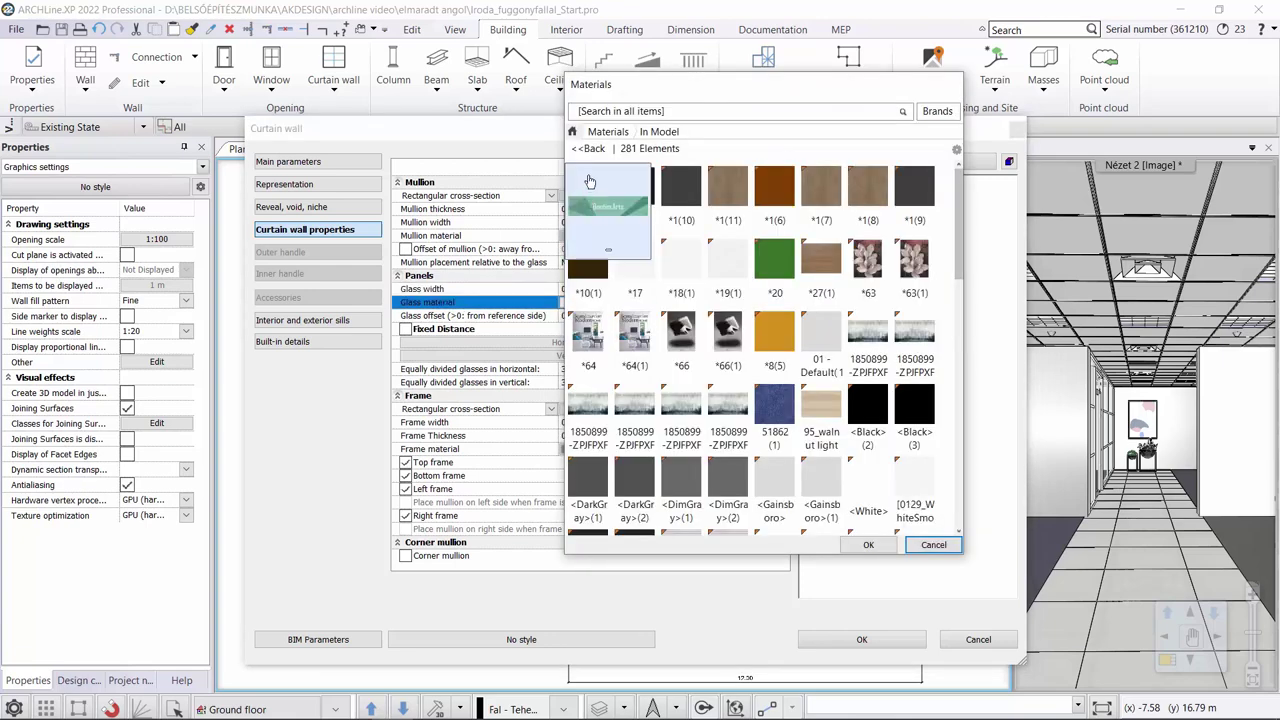
click(582, 147)
click(598, 113)
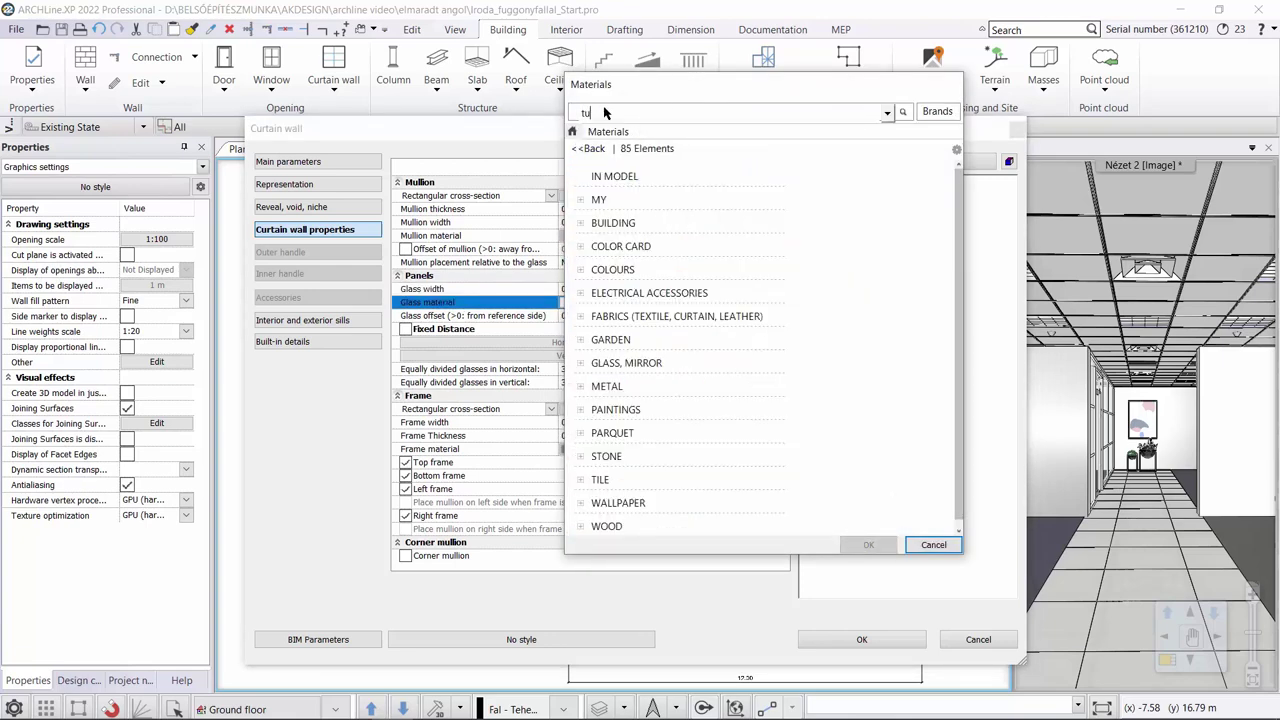
text(tur)
key(Return)
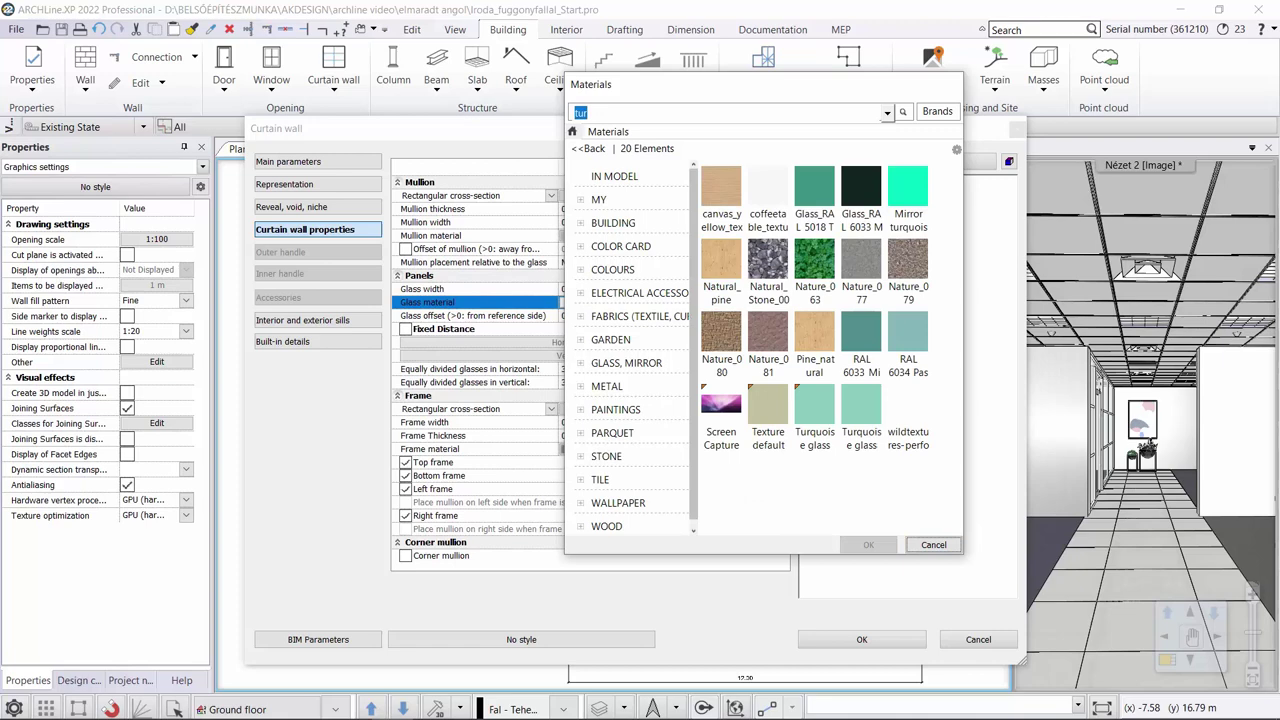
click(866, 430)
click(866, 546)
click(577, 316)
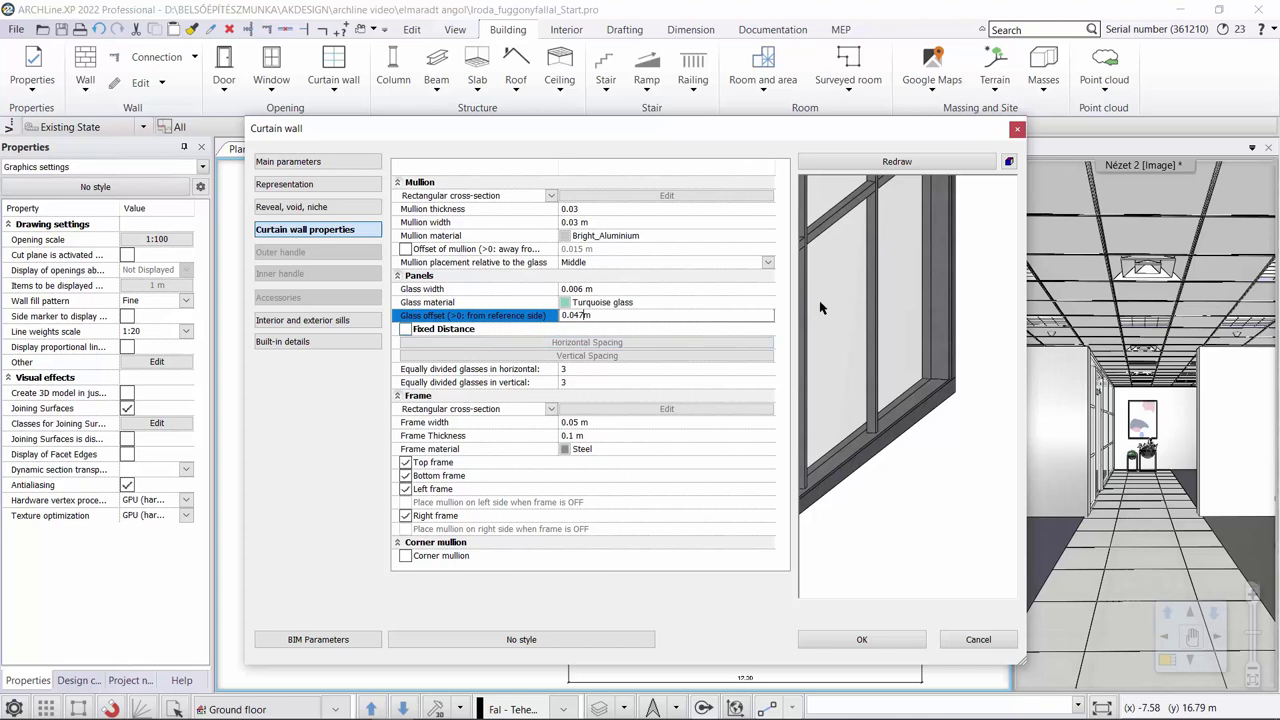
click(929, 162)
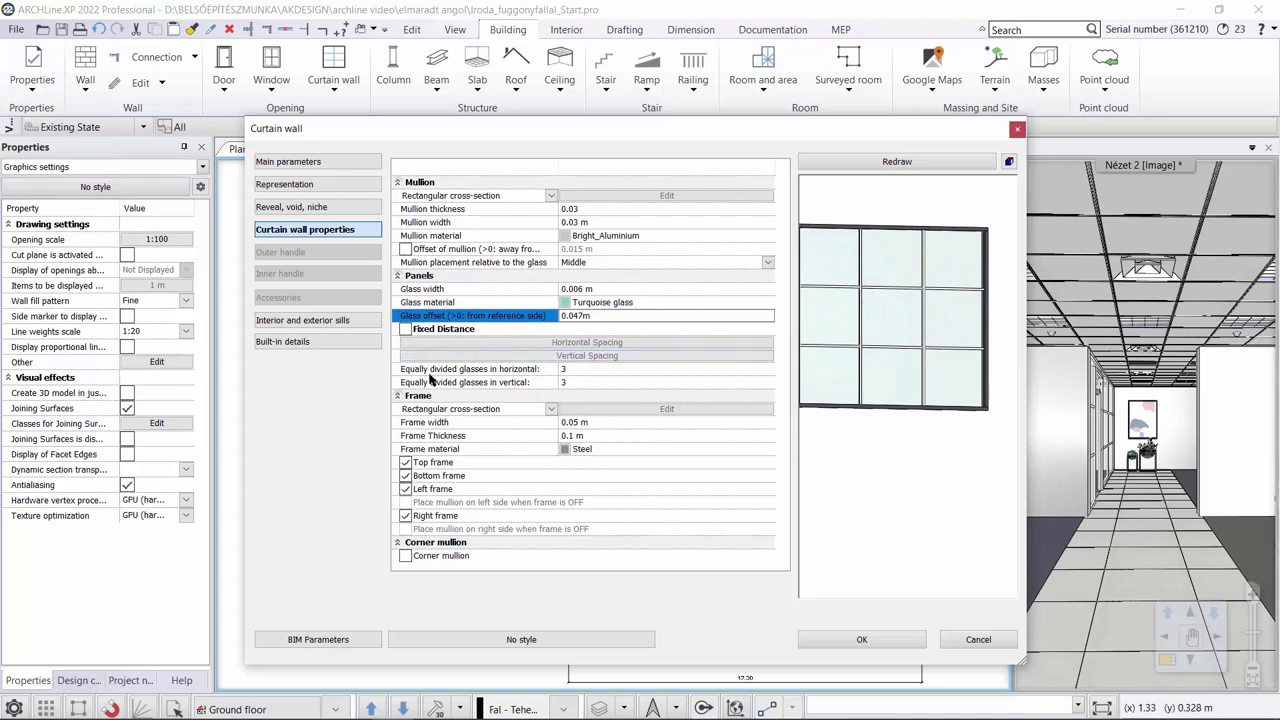
Step: Try the panels' Fixed Distance option with its horizontal spacing settings, discard it and return to equal division
click(406, 330)
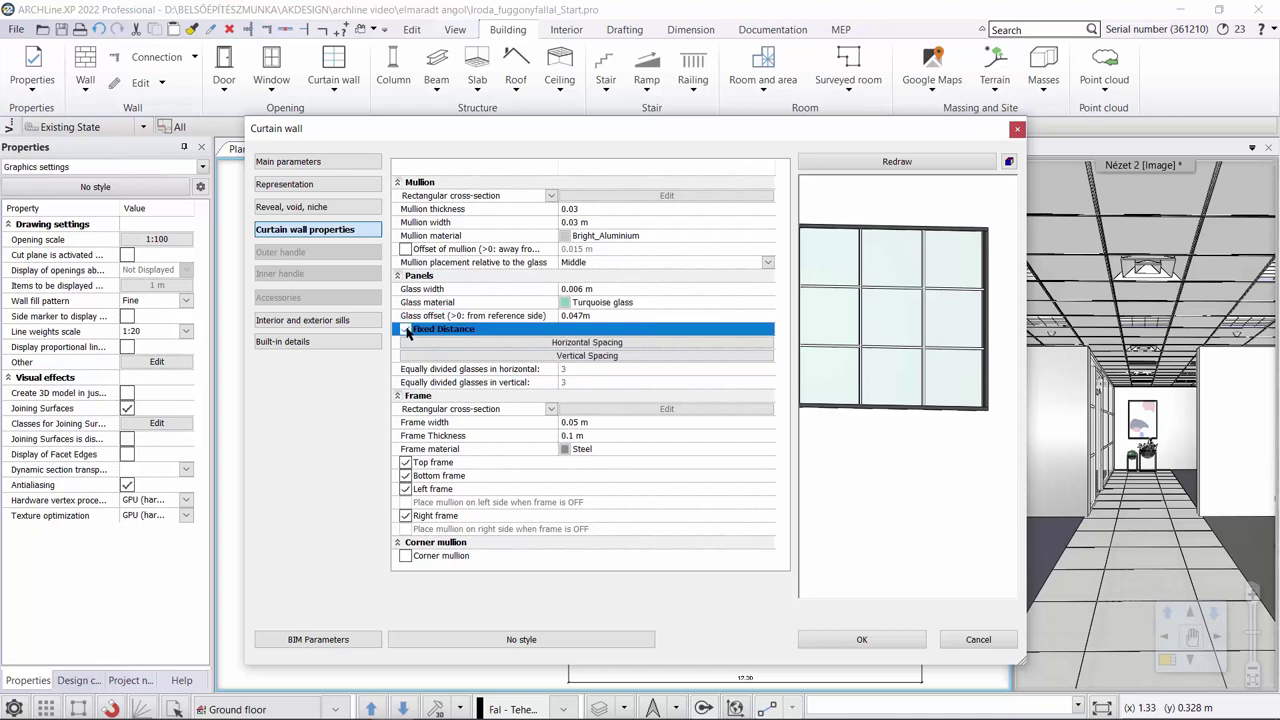
click(445, 345)
click(512, 343)
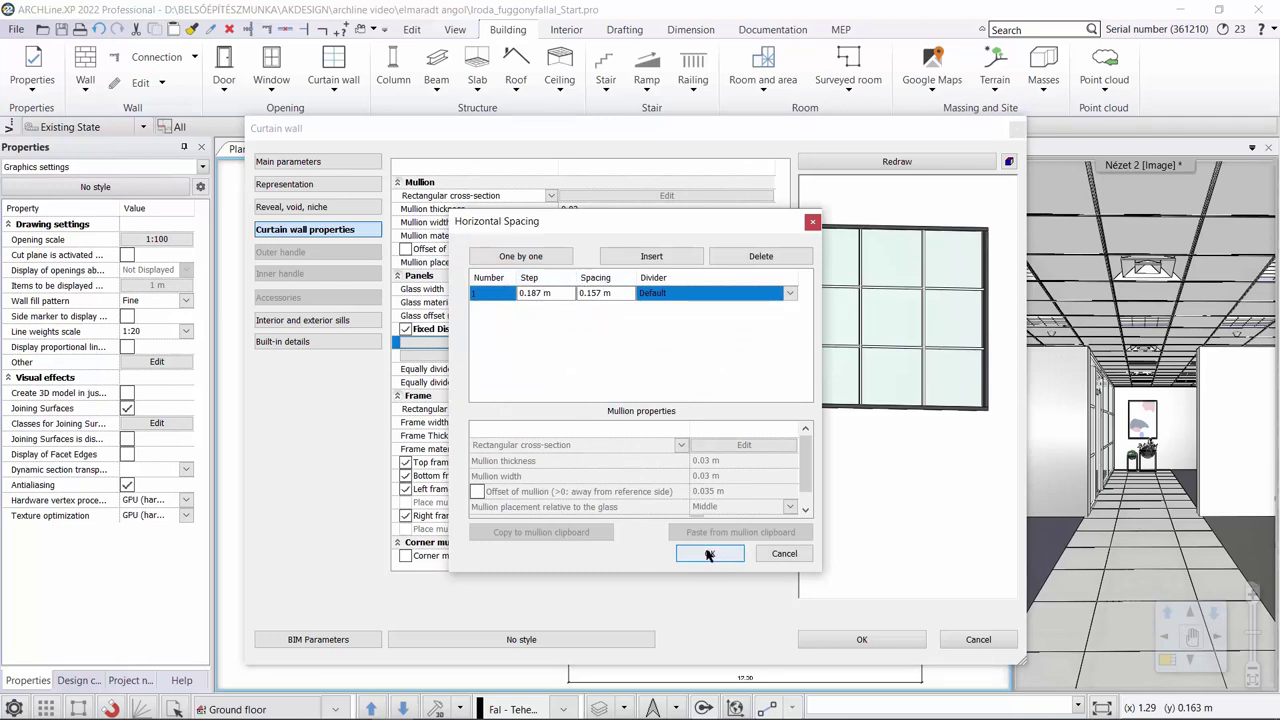
click(768, 558)
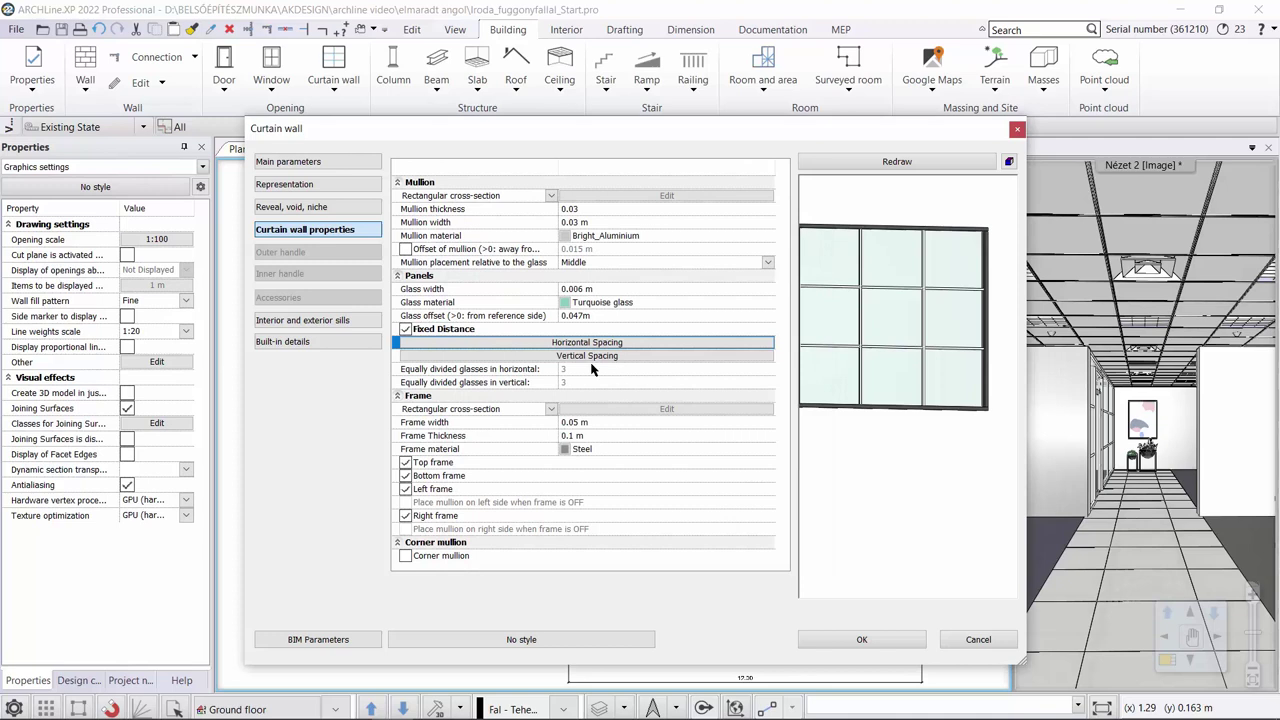
click(452, 330)
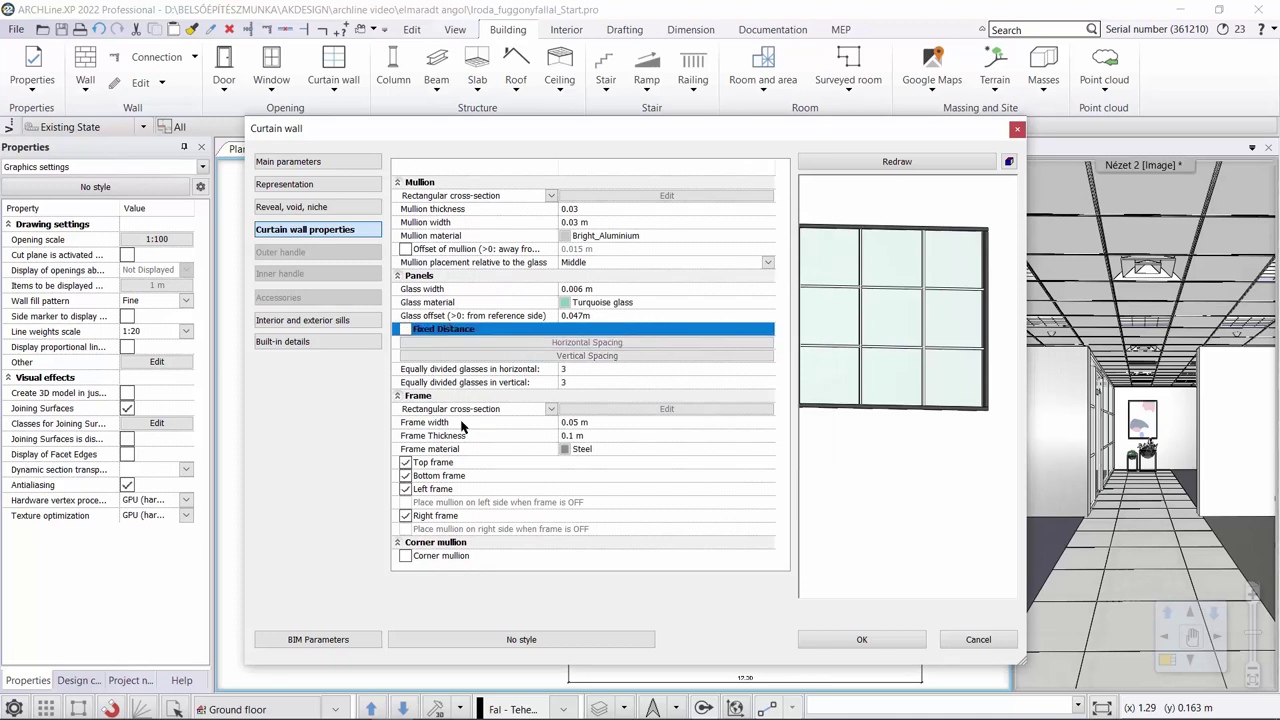
Step: Use 3 equally divided glasses horizontally and 3 vertically, and check the whole panel grid in the preview
click(590, 369)
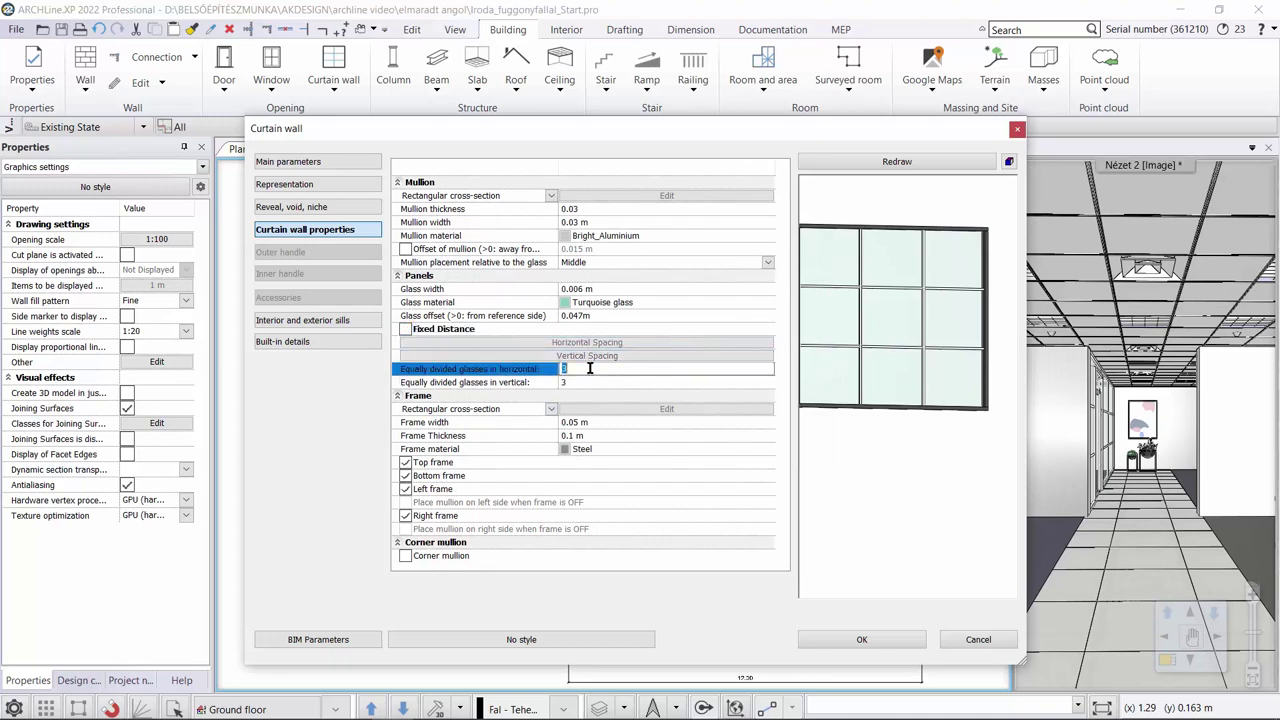
click(588, 383)
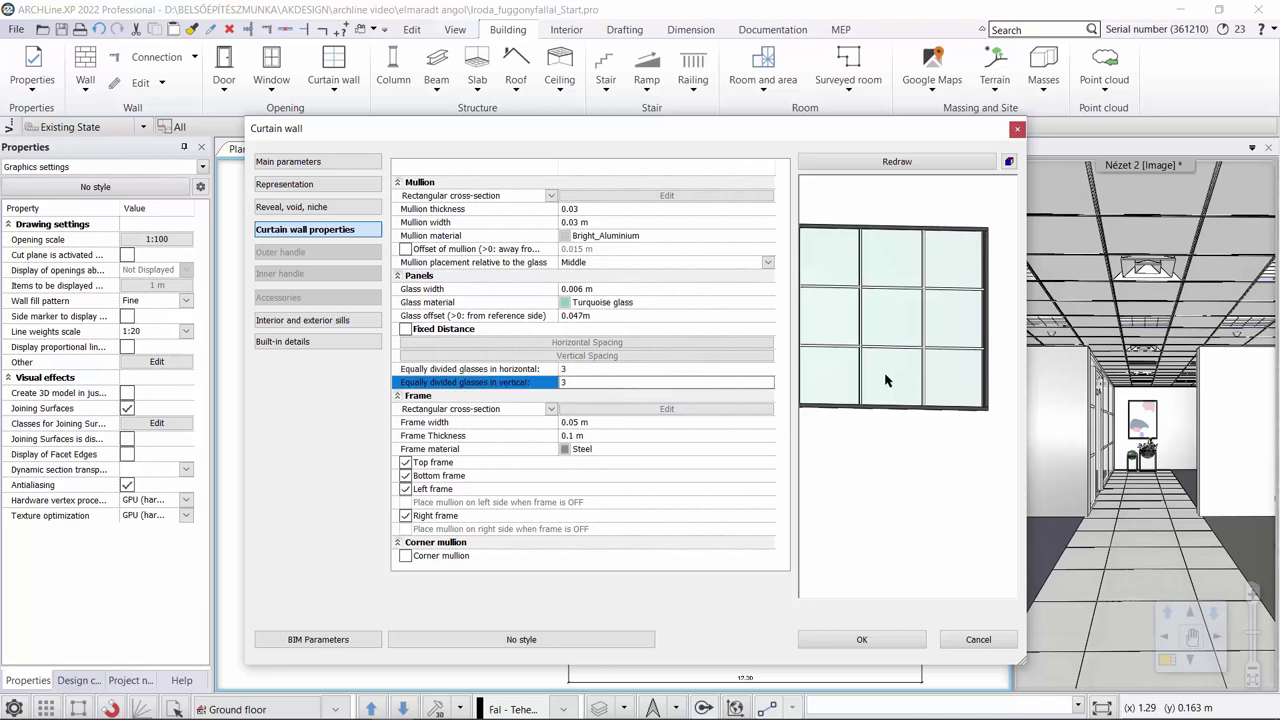
scroll(886, 378, down, 2)
drag(896, 440, 886, 440)
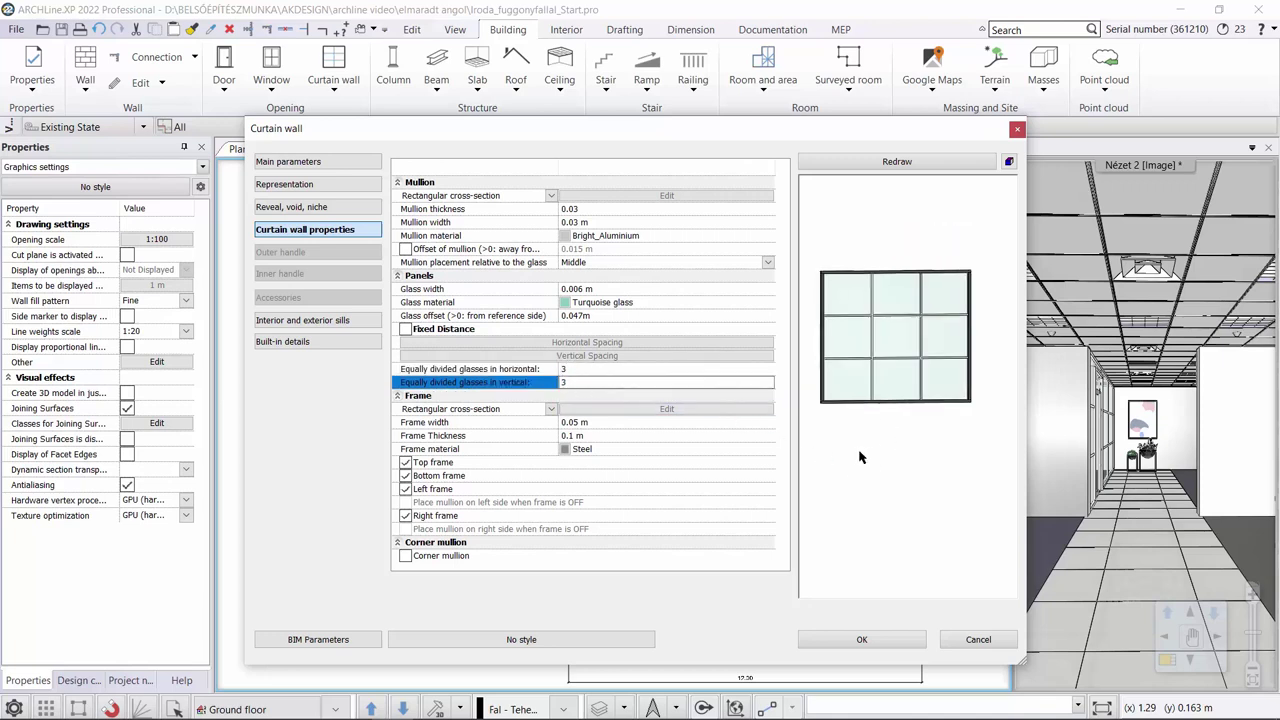
Step: Search the materials for "alu", assign Bright_Aluminium as the frame material, and turn off the bottom frame
click(566, 450)
click(590, 130)
click(598, 113)
text(alu)
key(Return)
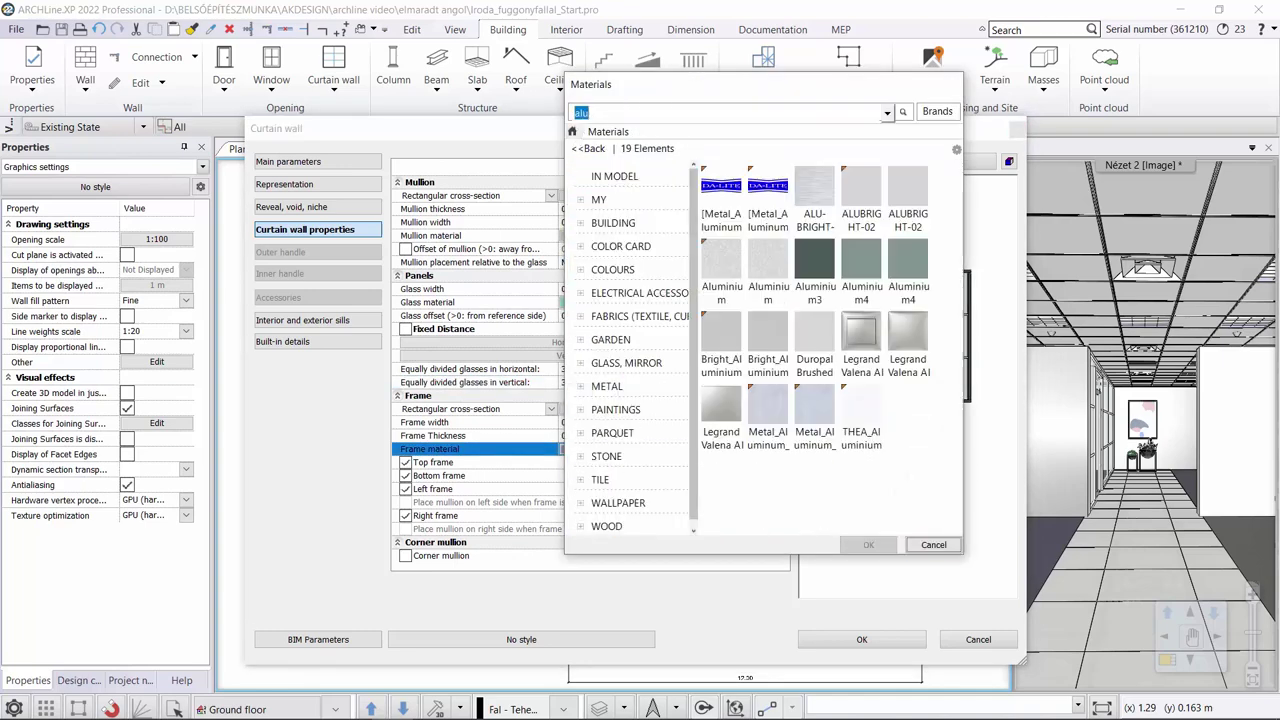
click(767, 342)
click(868, 546)
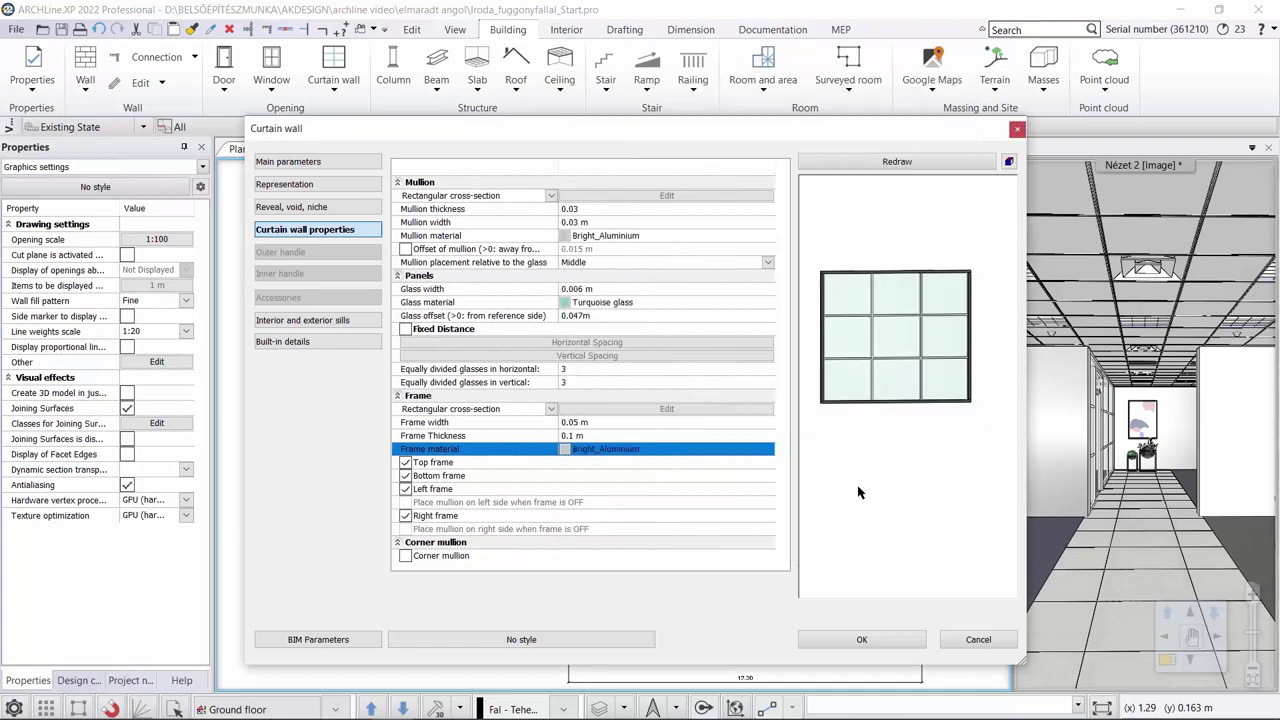
click(444, 481)
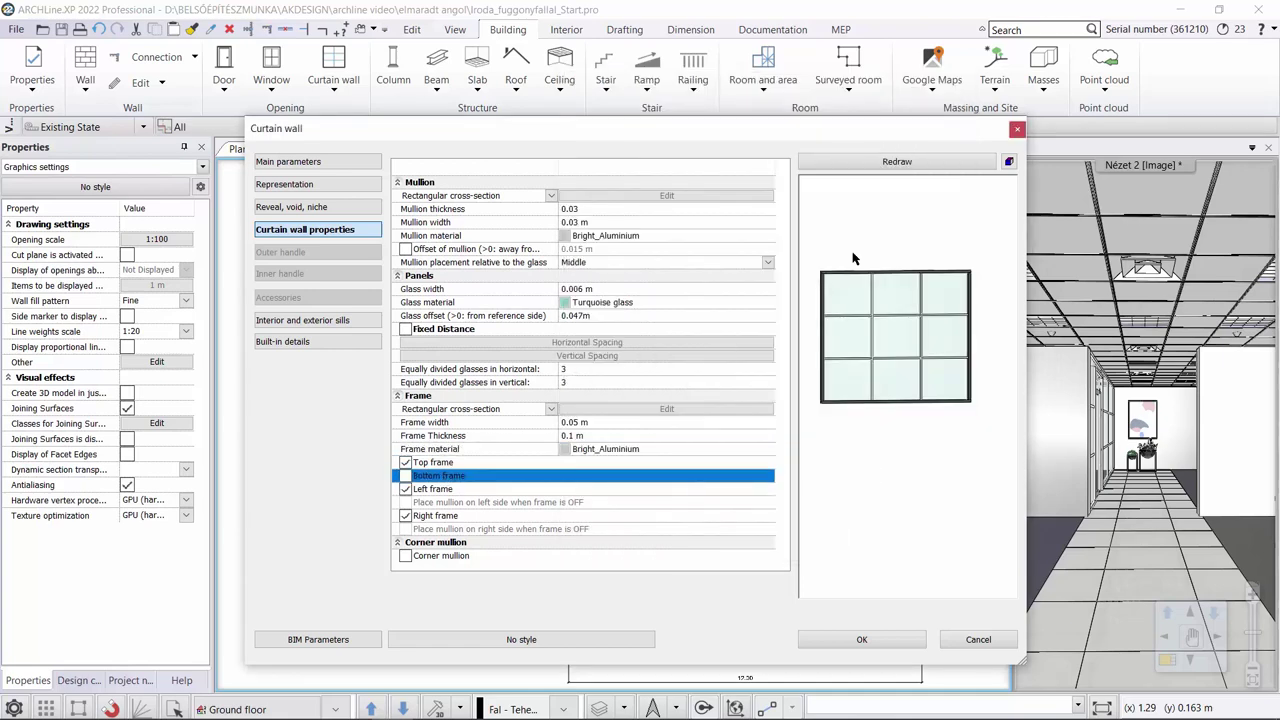
Step: Apply the curtain wall settings and draw a 7.35 m curtain wall from the partition's corridor-side corner perpendicular to the outer wall
click(890, 165)
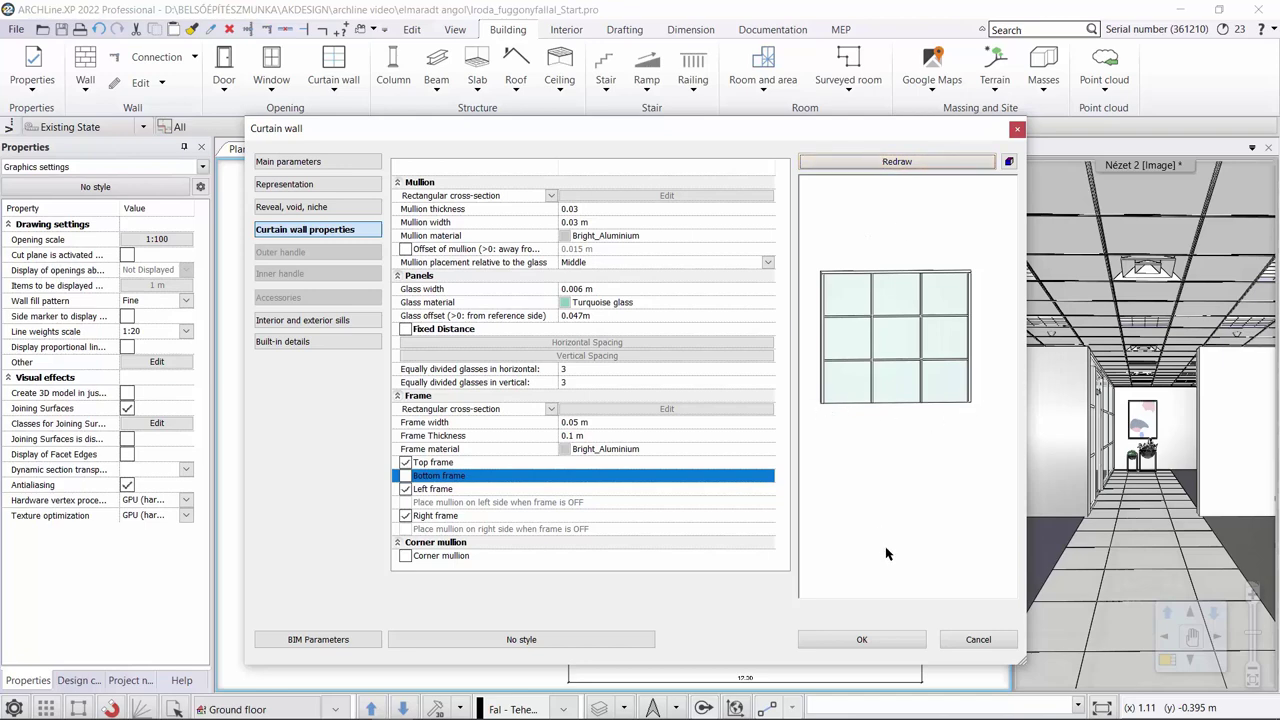
click(862, 640)
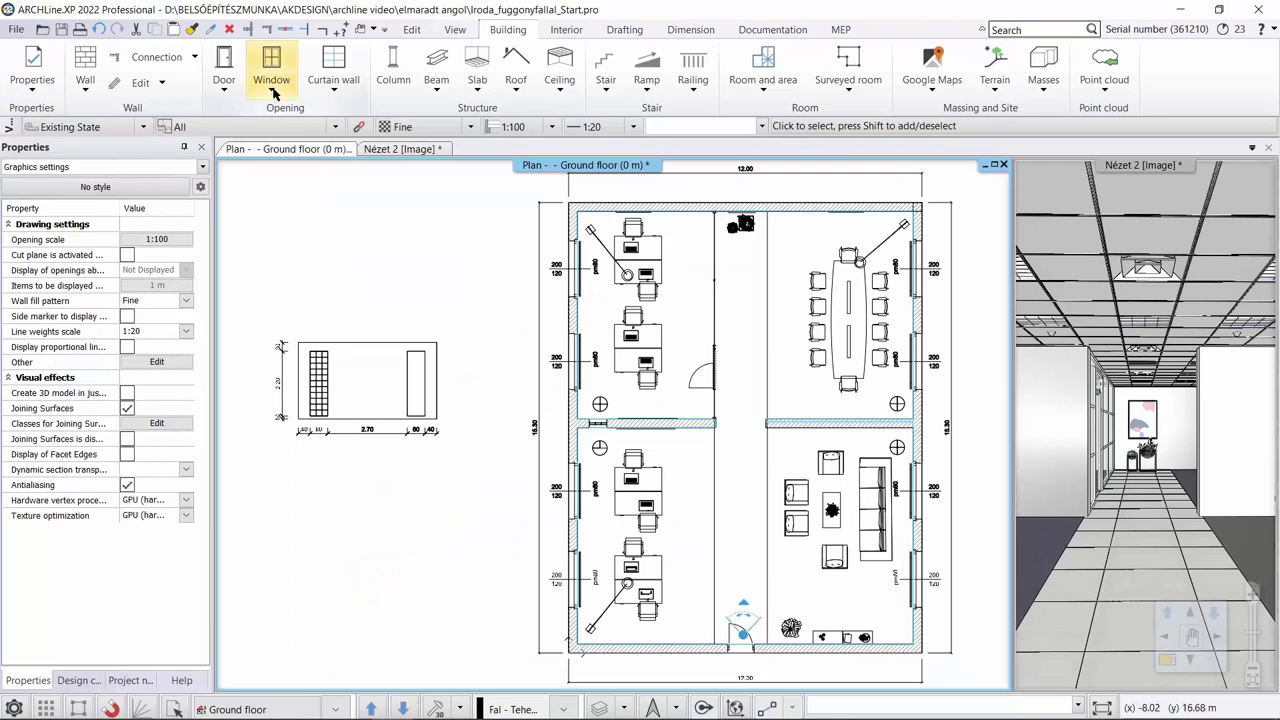
click(334, 80)
click(357, 114)
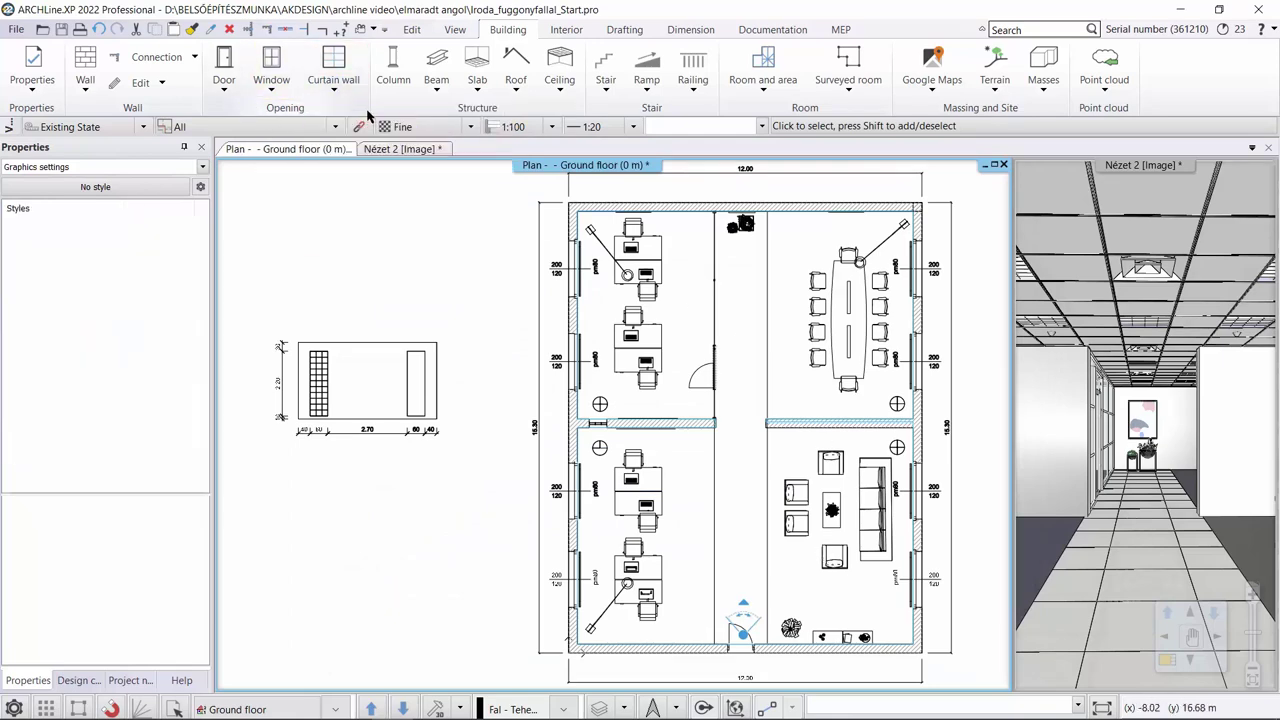
scroll(888, 494, up, 2)
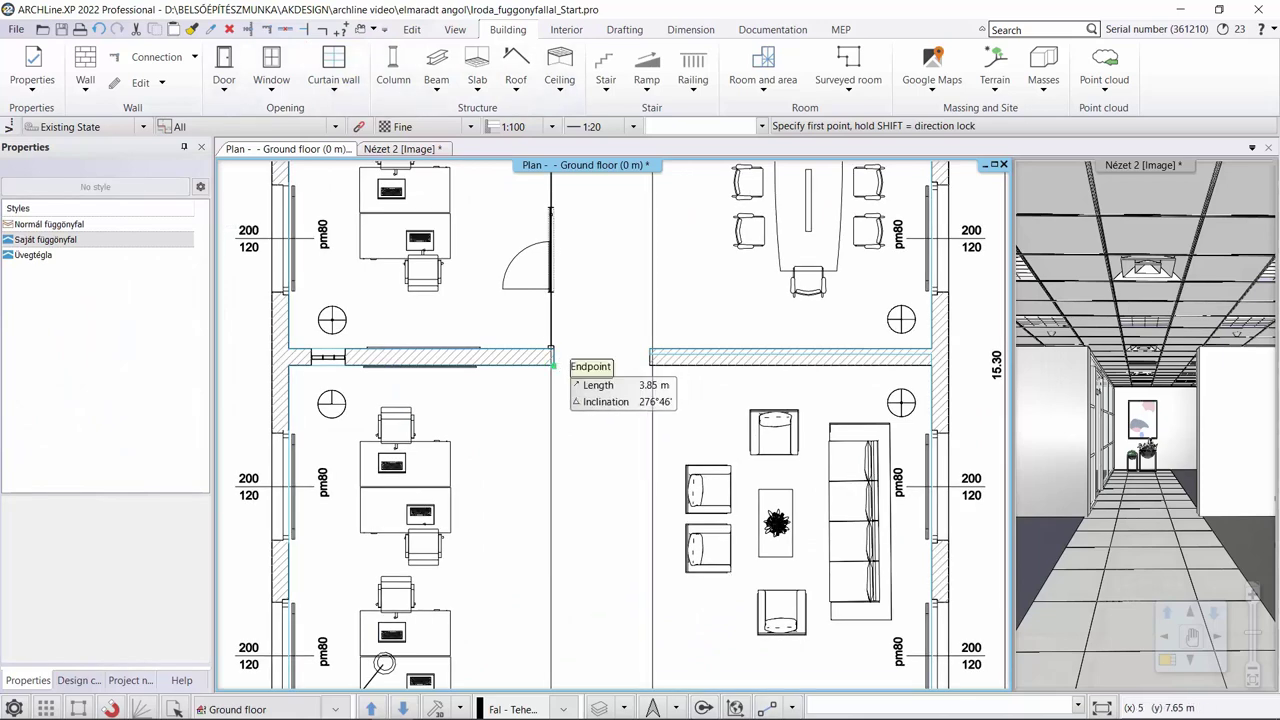
click(555, 360)
scroll(620, 520, up, 3)
scroll(600, 471, up, 2)
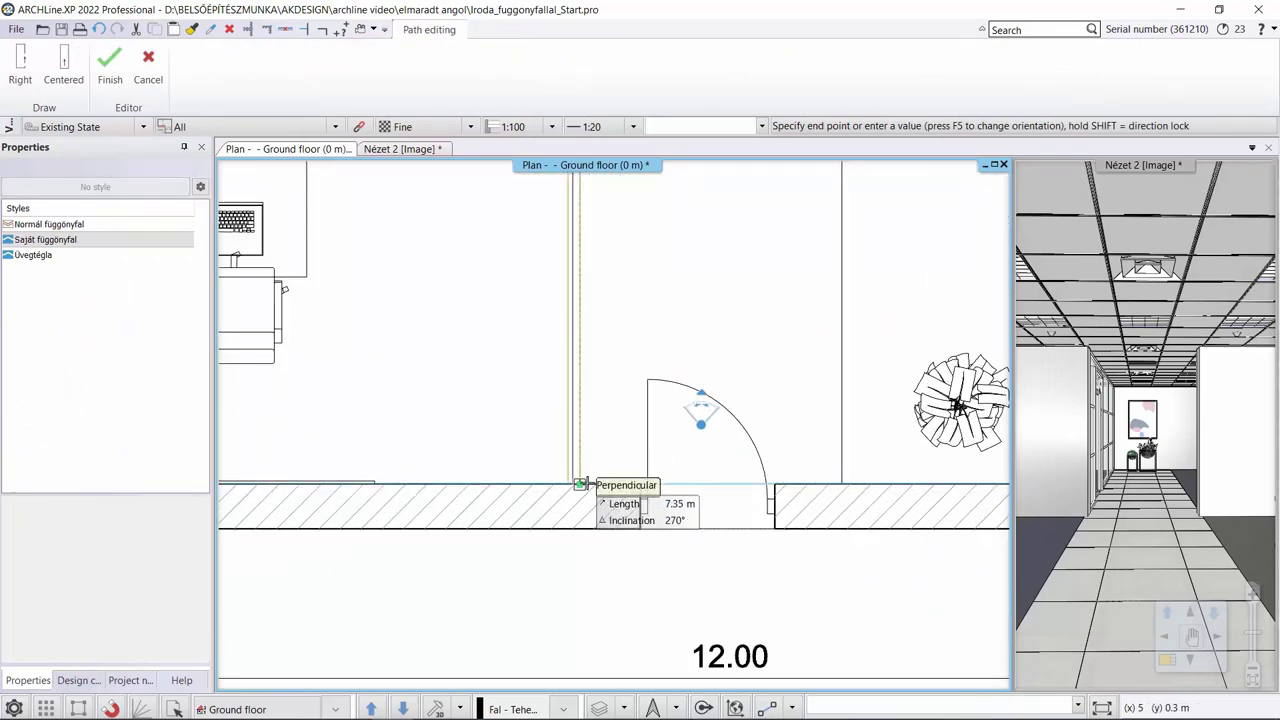
click(580, 484)
key(Escape)
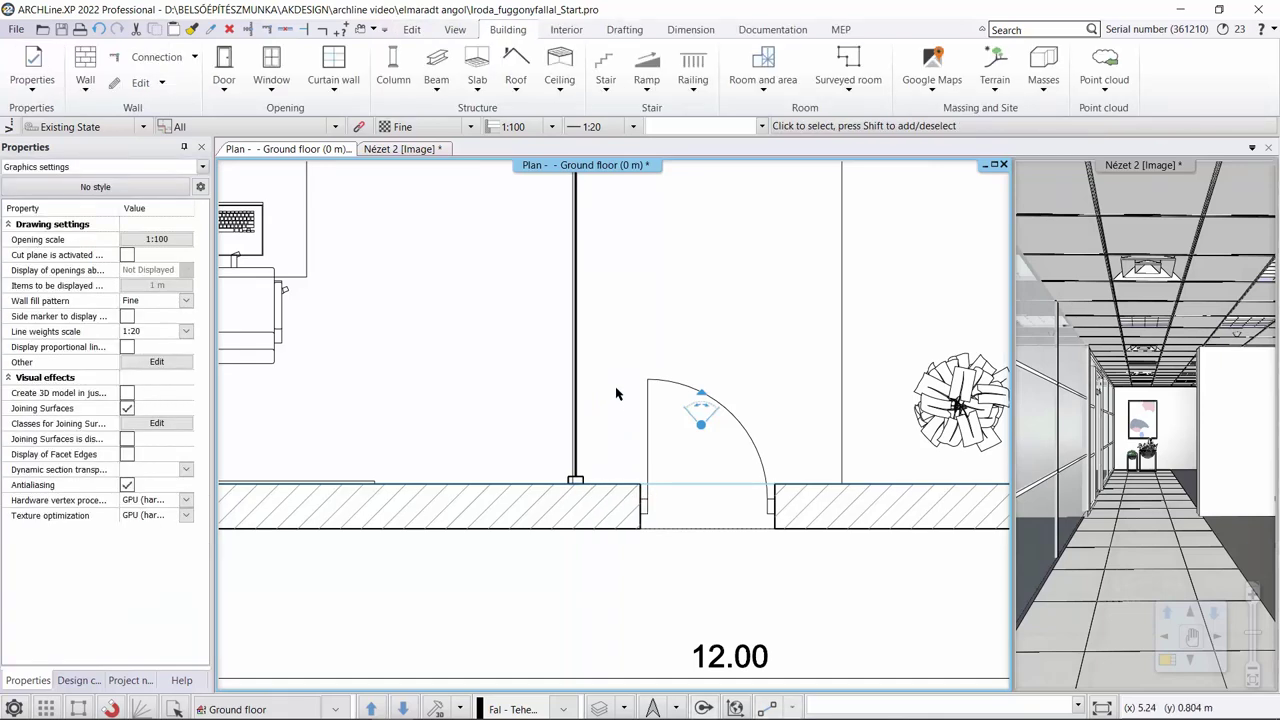
Step: Set the new curtain wall's sill height to 0 m
click(576, 362)
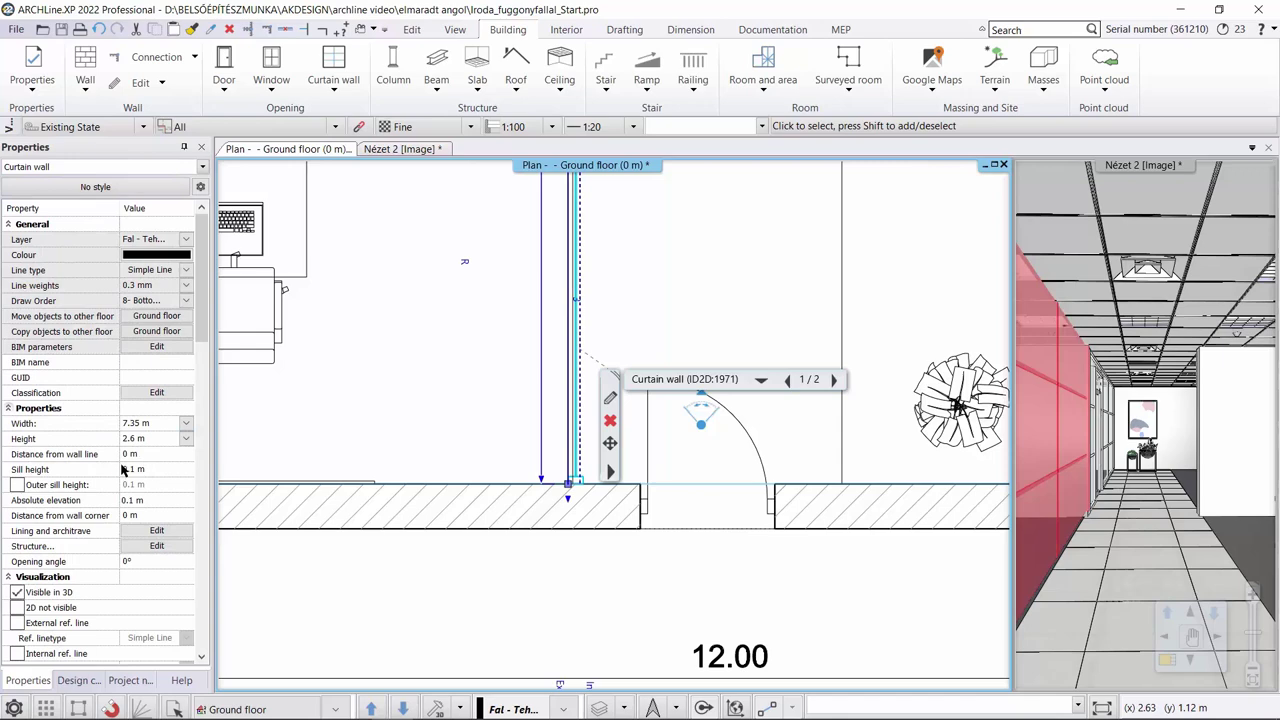
text(0)
key(Return)
click(396, 390)
scroll(396, 390, down, 3)
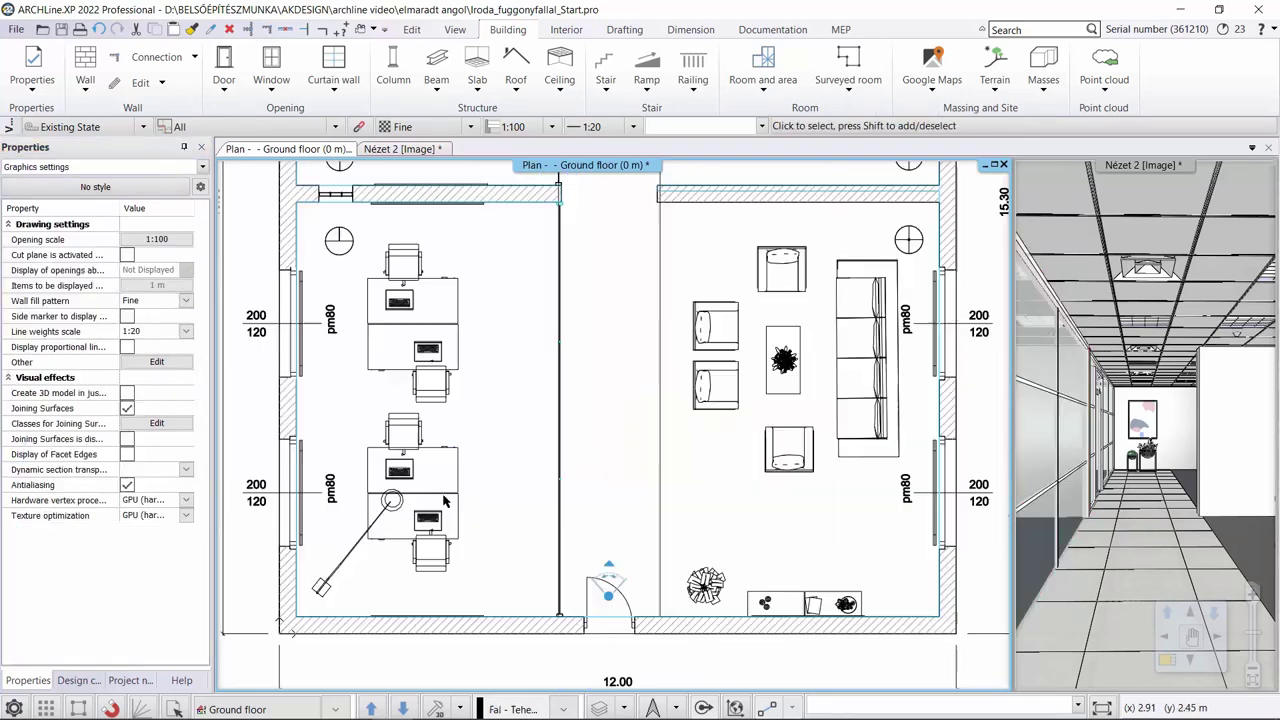
Step: Pick the single leaf glass door with side and top panels from the outdoor glass doors in the Design center
click(78, 680)
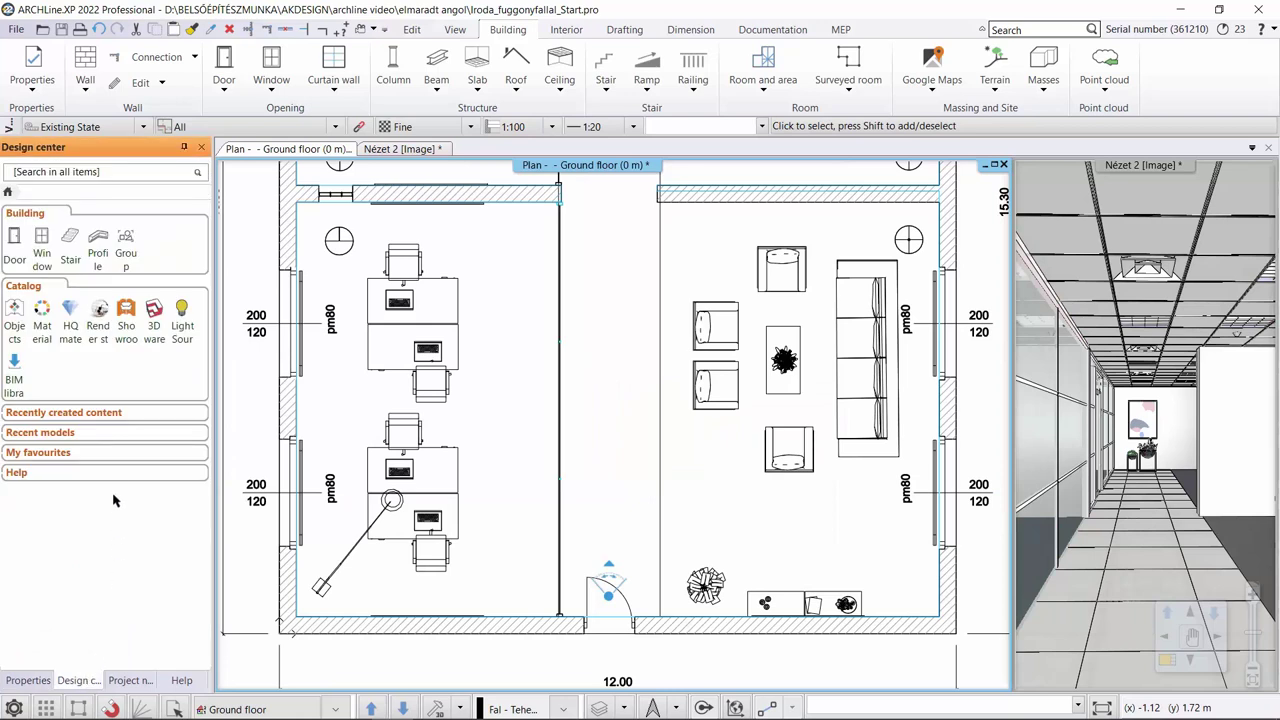
click(14, 243)
click(52, 309)
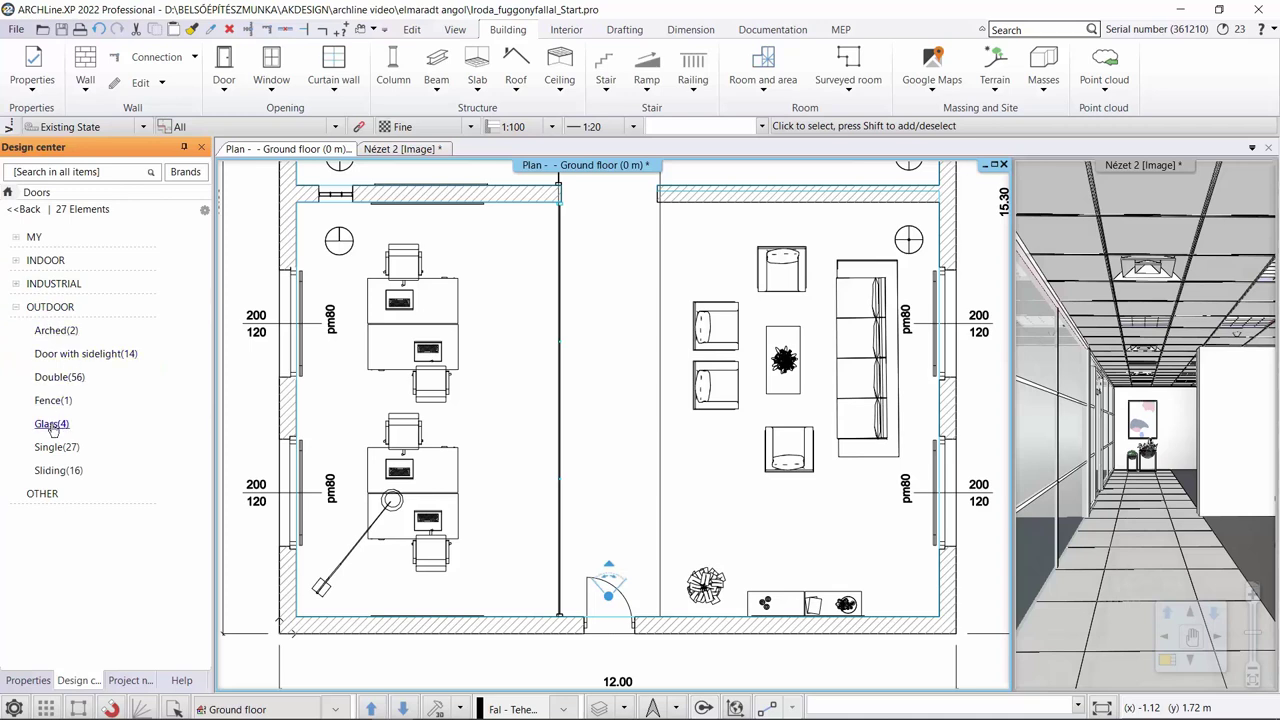
click(52, 424)
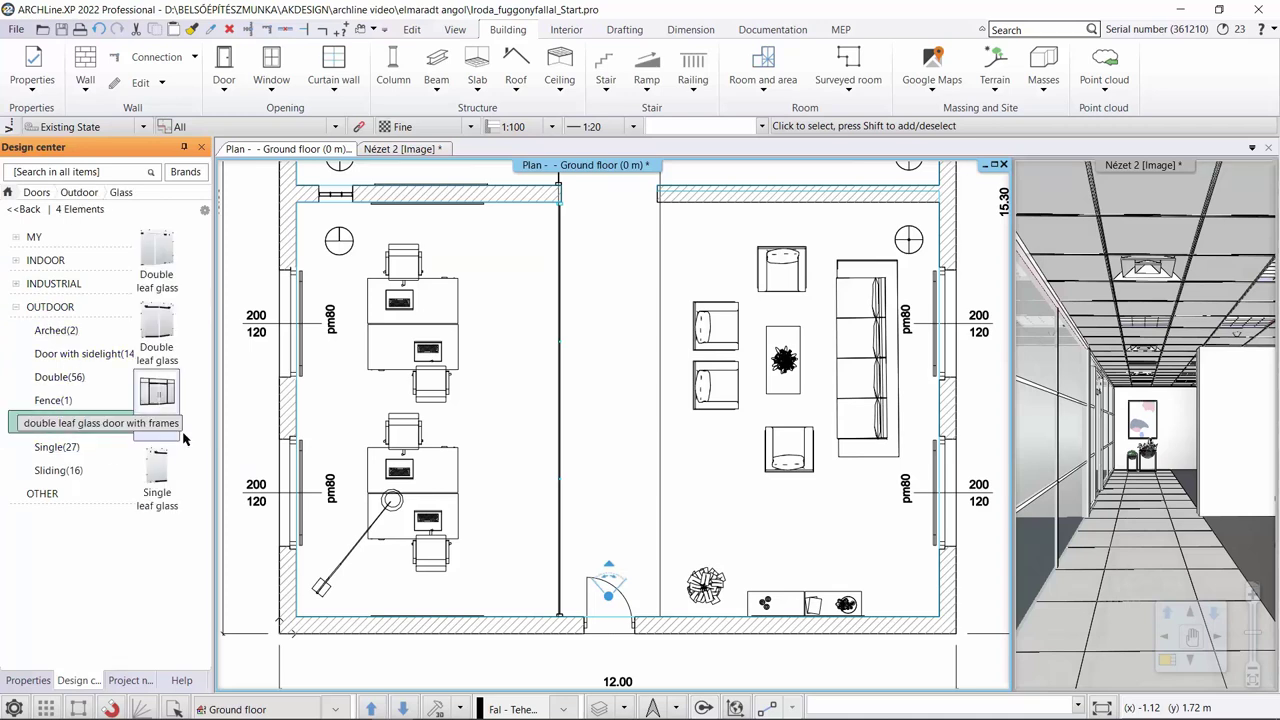
click(160, 470)
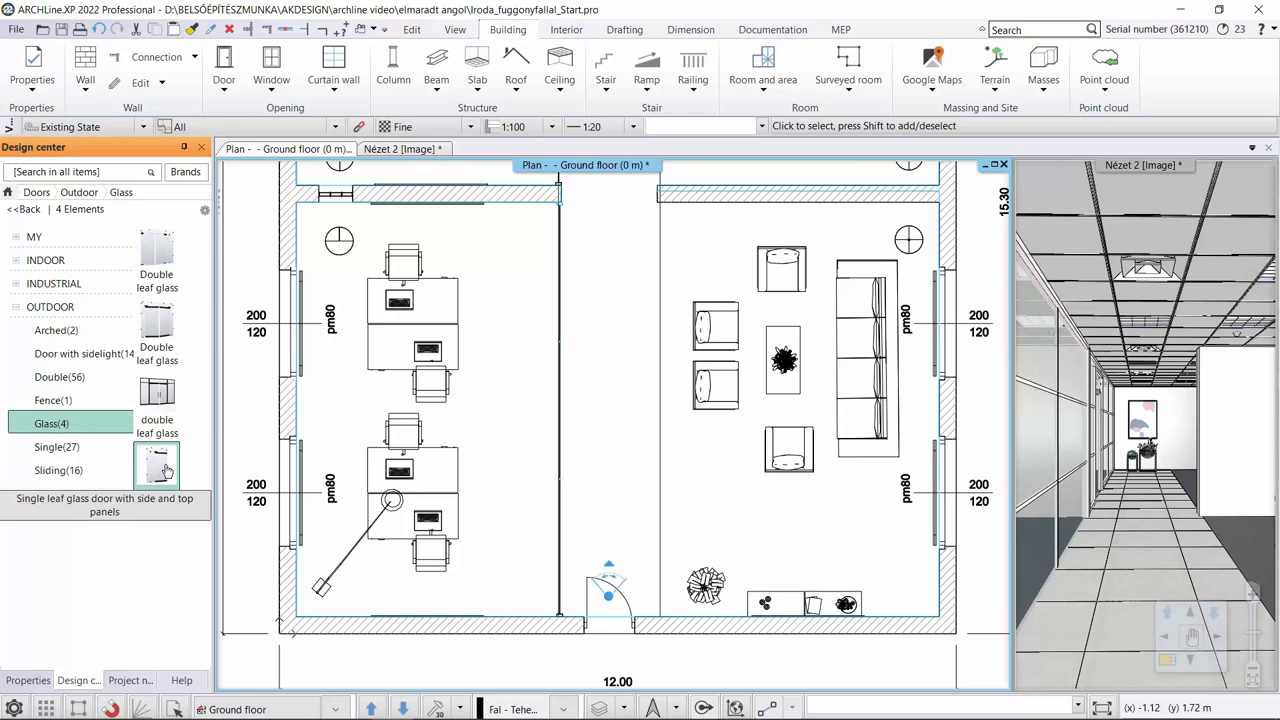
Step: Place the 2.4 m high glass door at the middle of the new curtain wall, swinging into the office
right_click(551, 408)
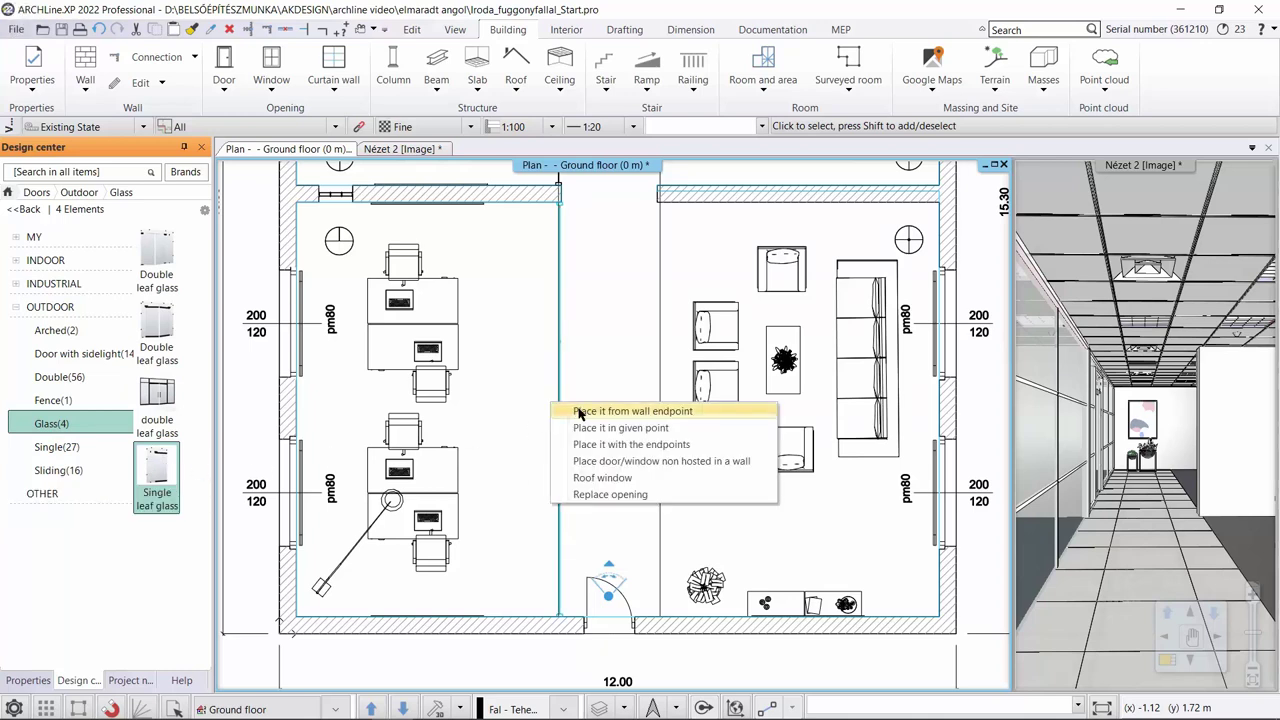
click(580, 412)
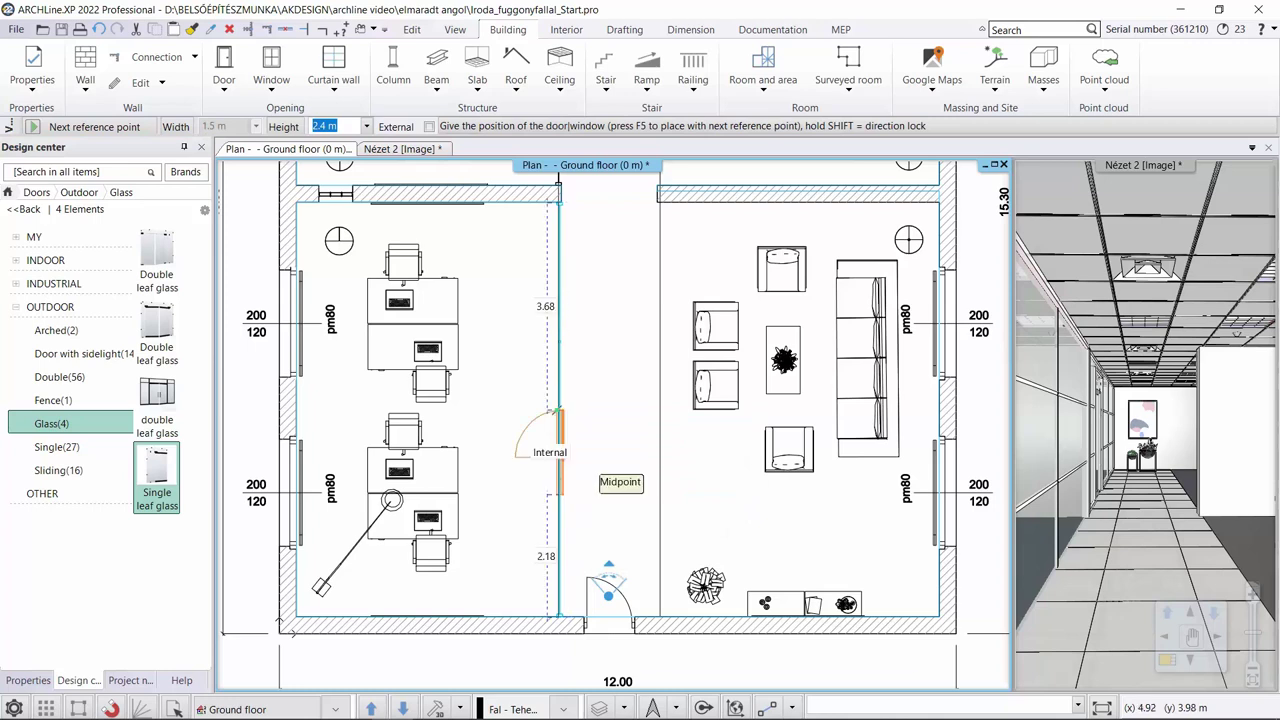
click(110, 127)
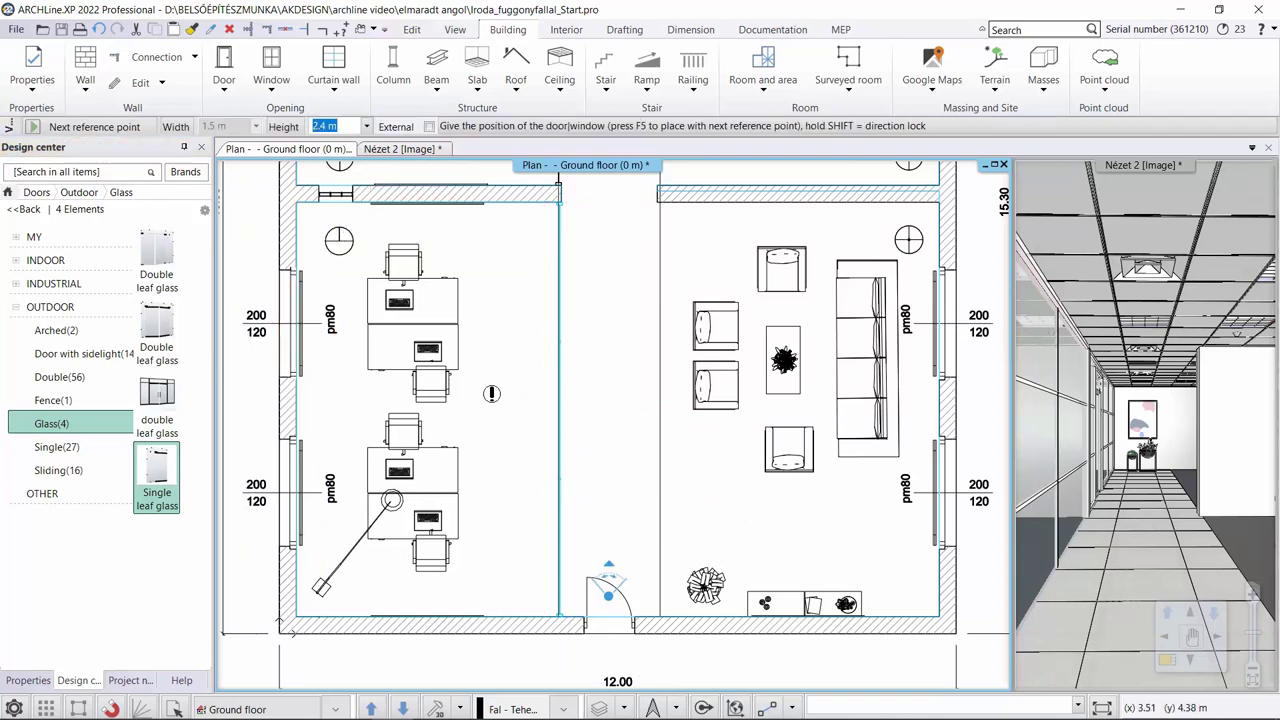
key(F5)
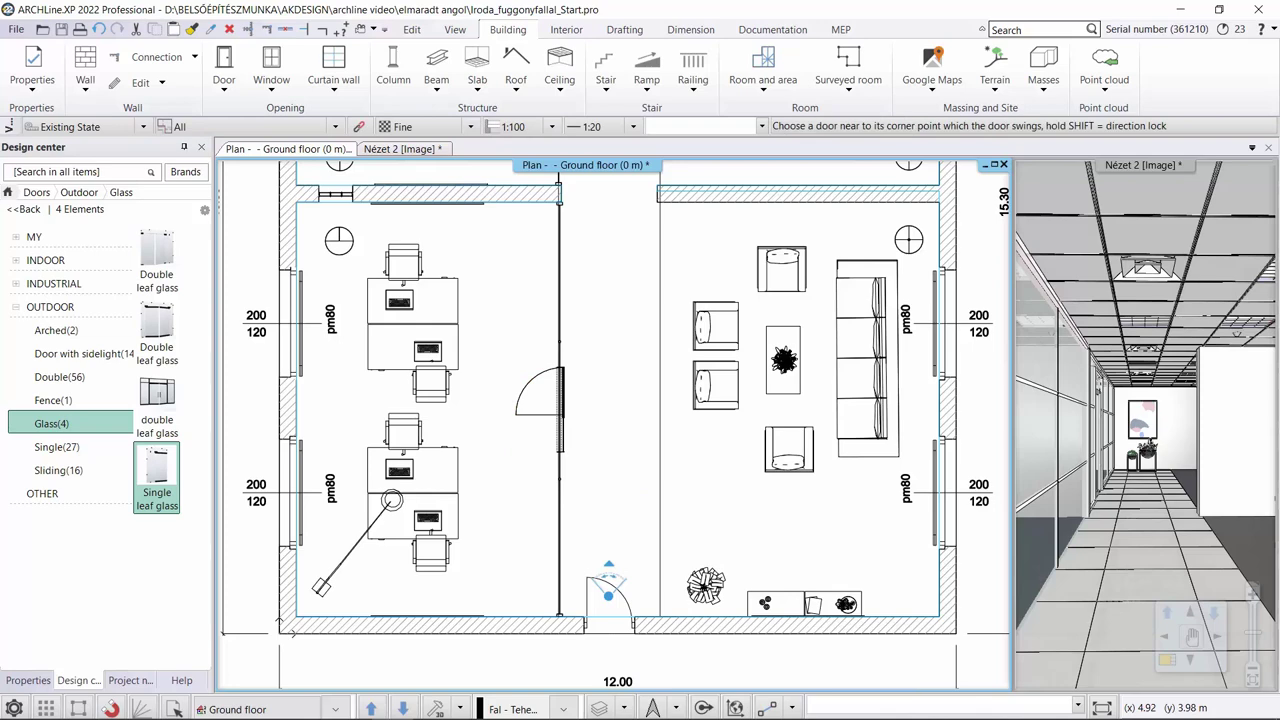
click(494, 472)
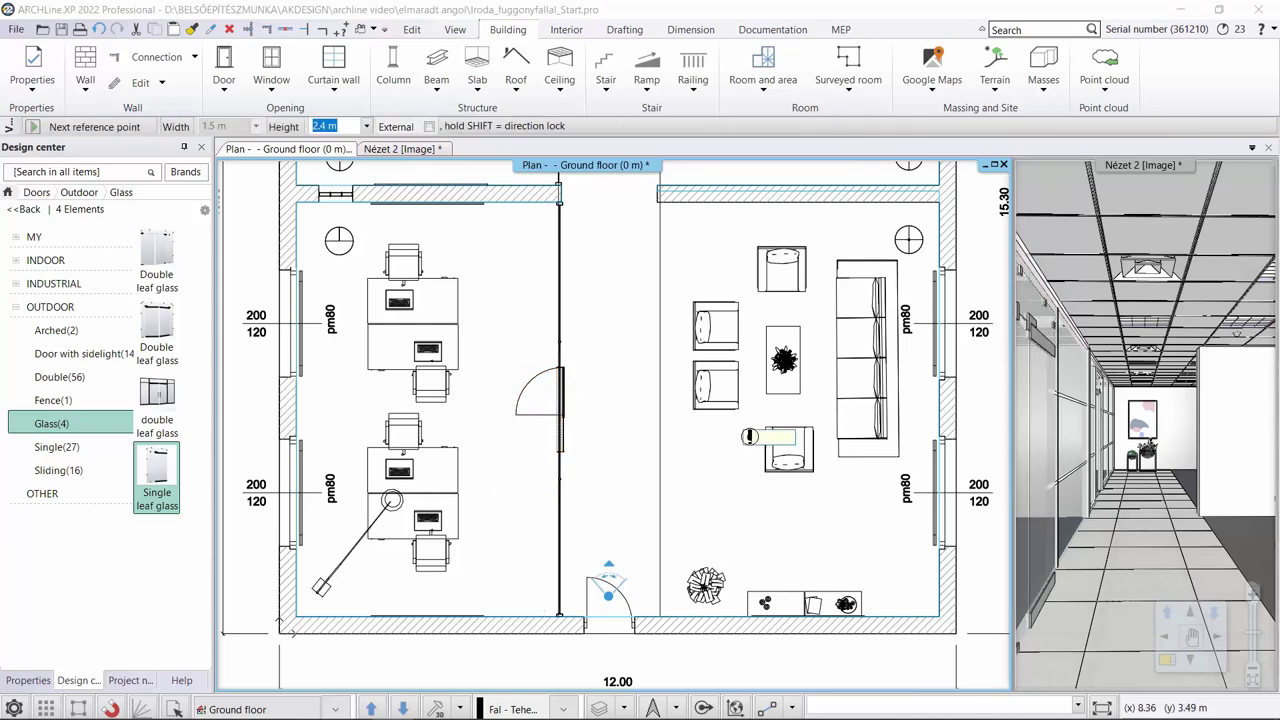
key(Escape)
Step: Set the glass door's distance from wall line to 0.05 m
middle_drag(1068, 472, 1110, 472)
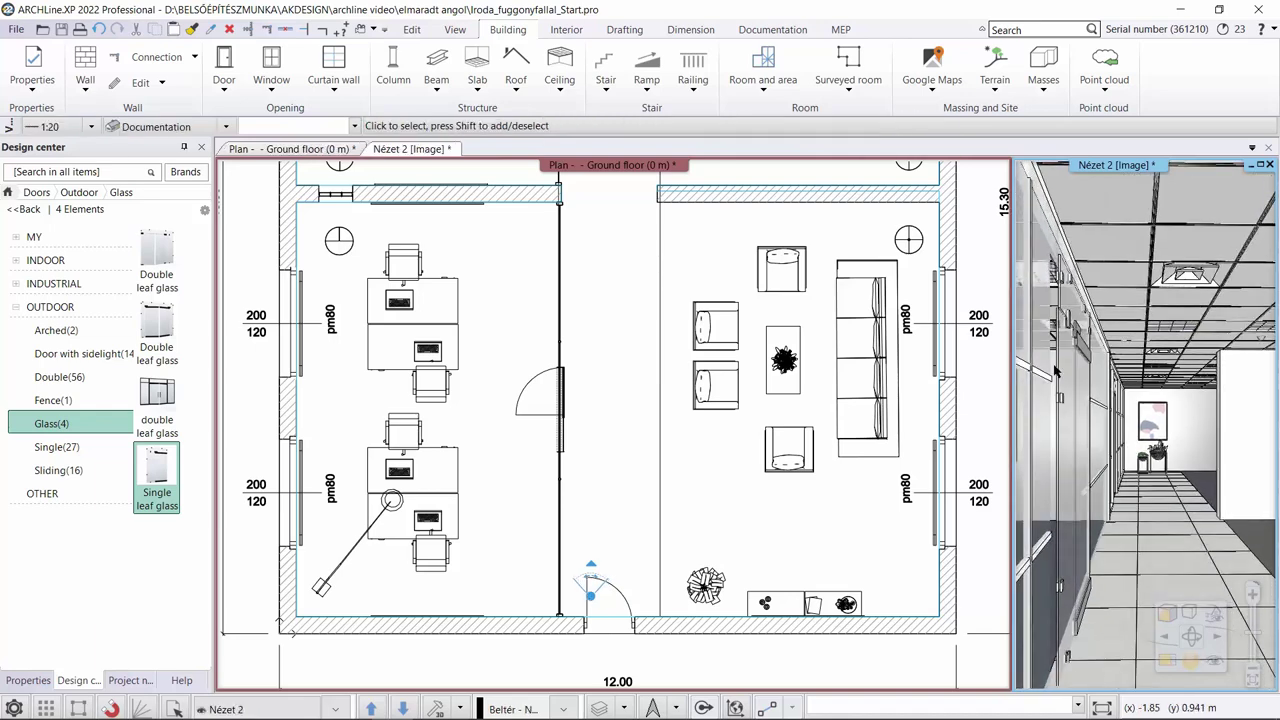
scroll(604, 410, up, 4)
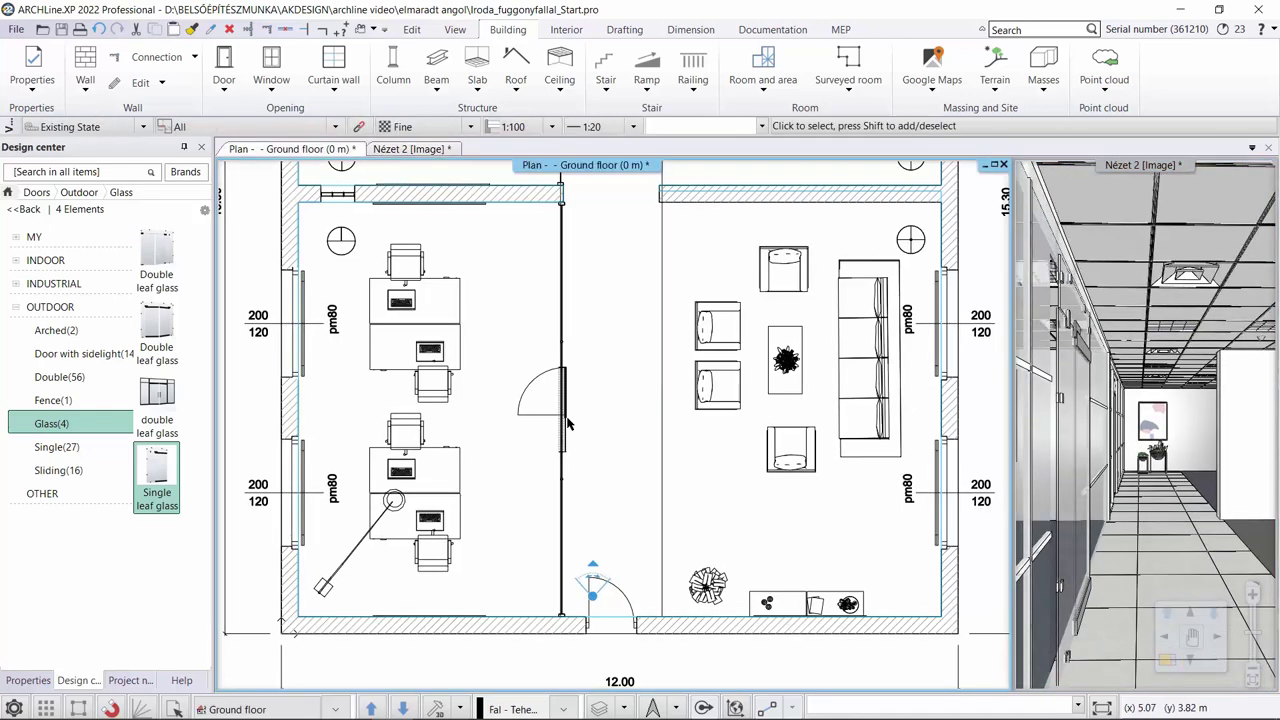
click(595, 420)
click(140, 484)
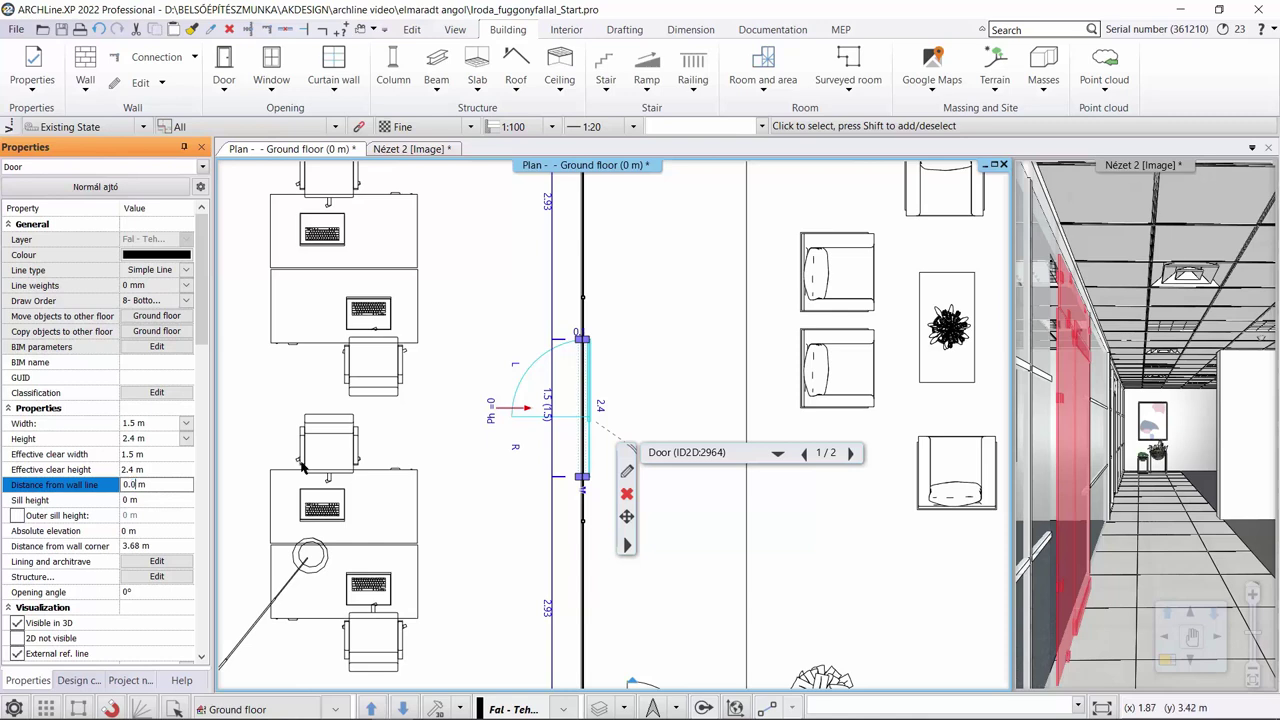
text(0.05)
key(Return)
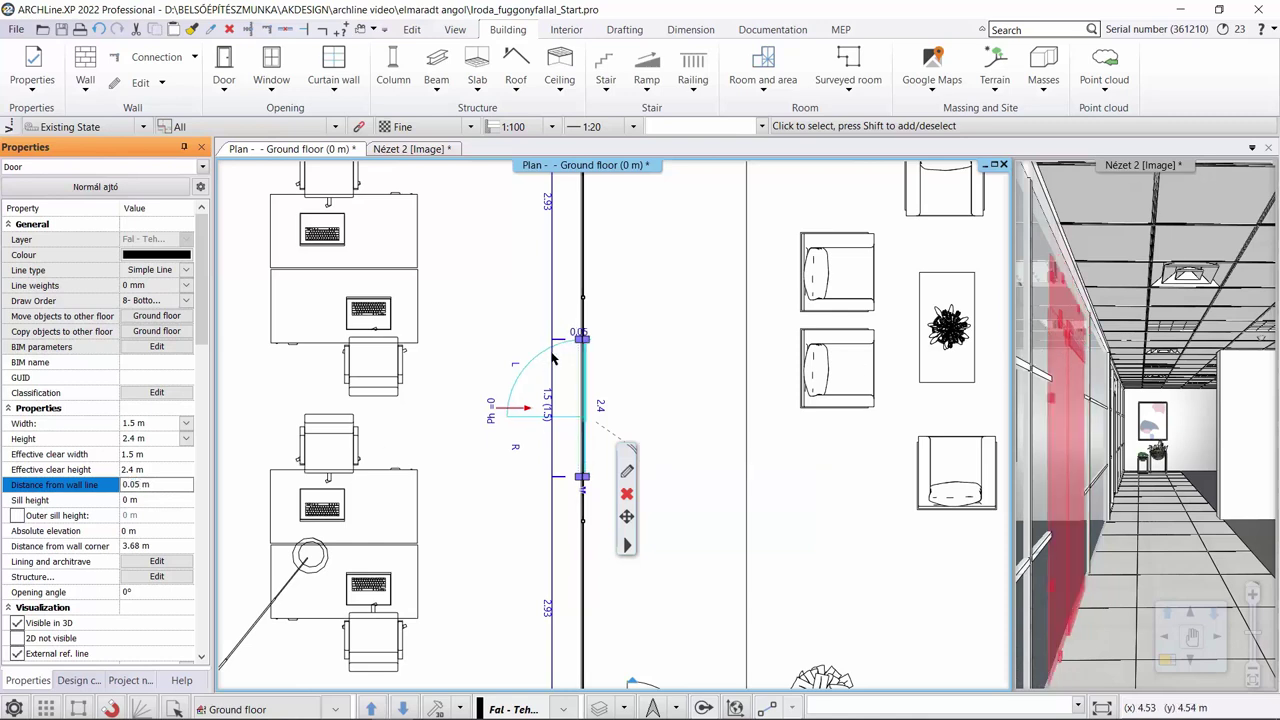
click(643, 292)
click(643, 292)
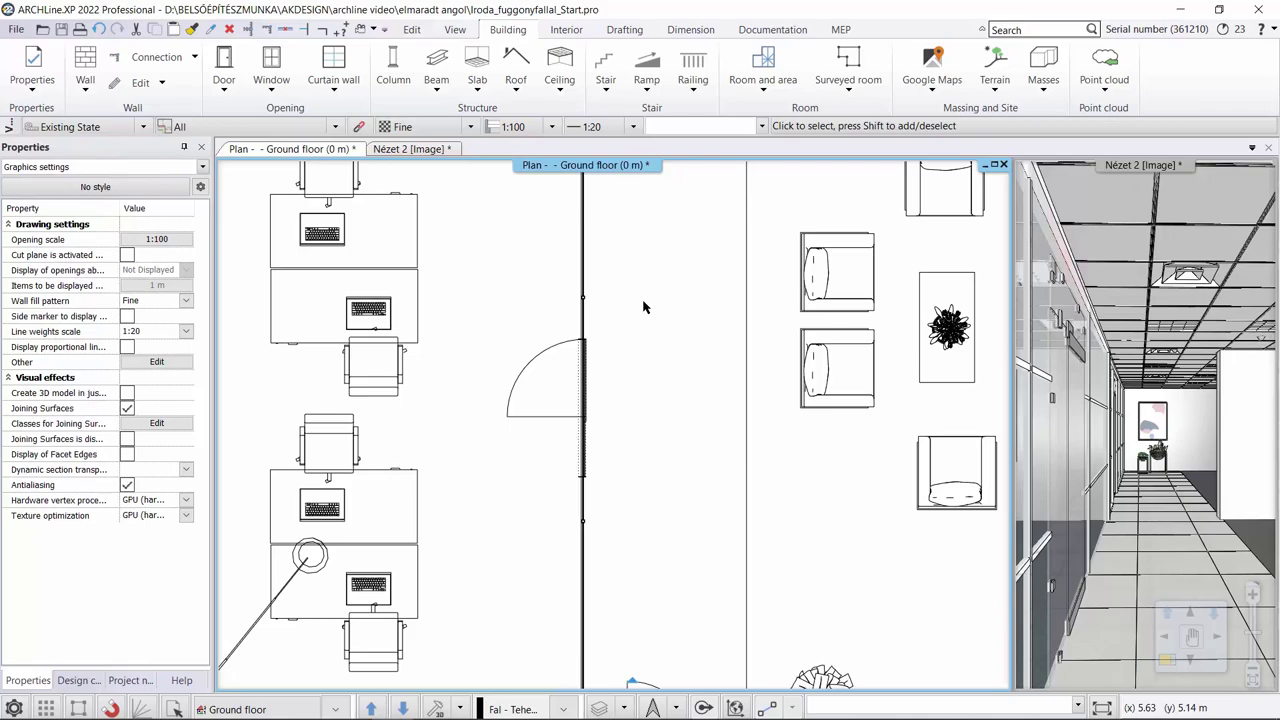
Step: Examine the finished glass wall and door in the large 3D image from the different saved views
click(397, 150)
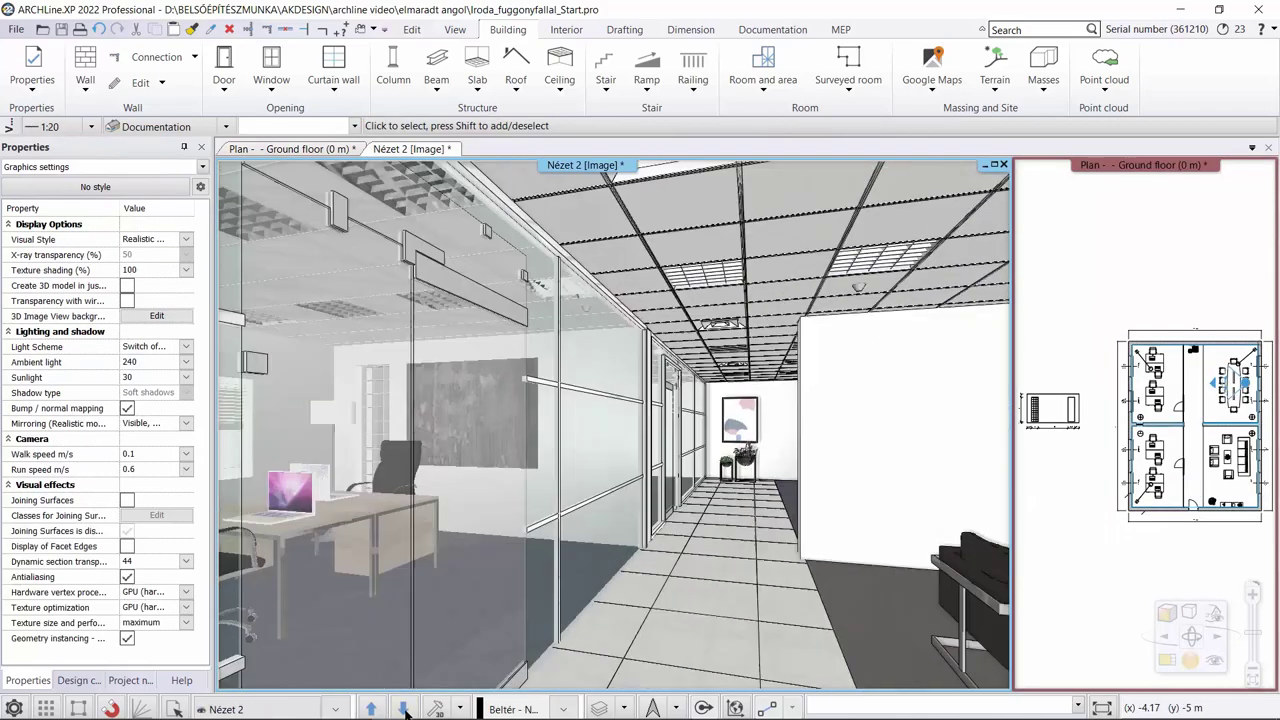
click(405, 710)
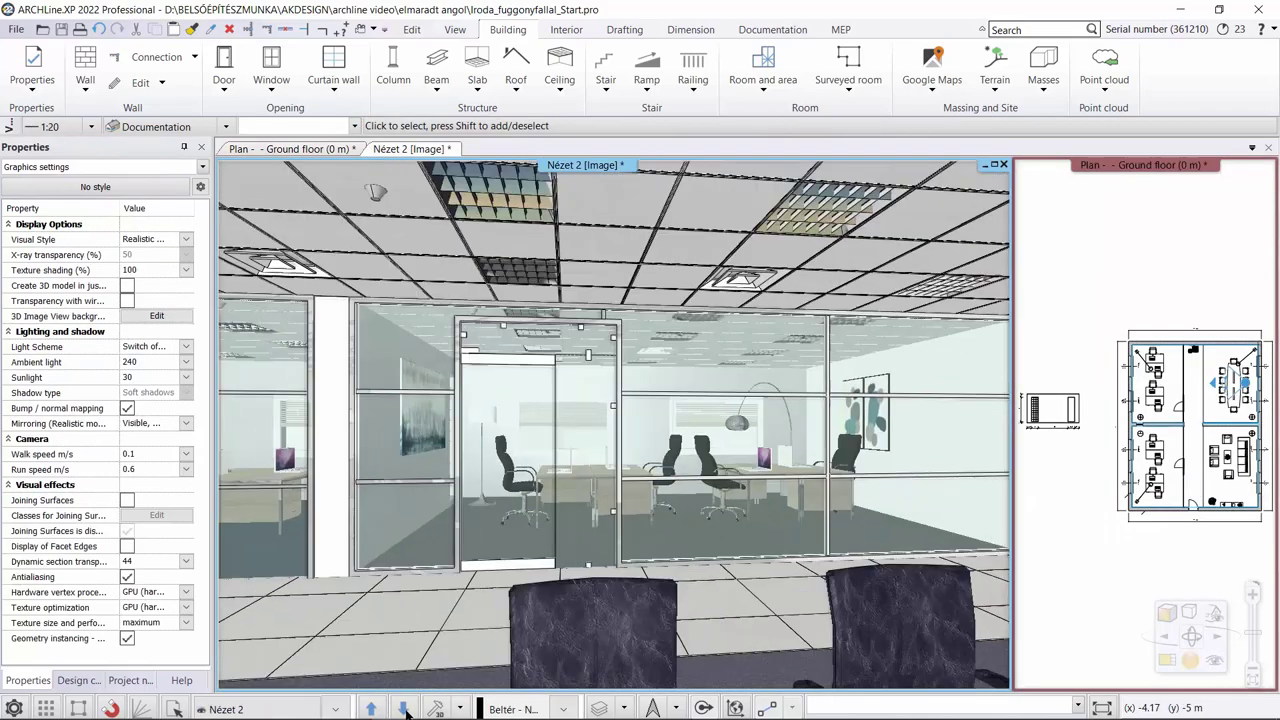
click(373, 709)
click(373, 709)
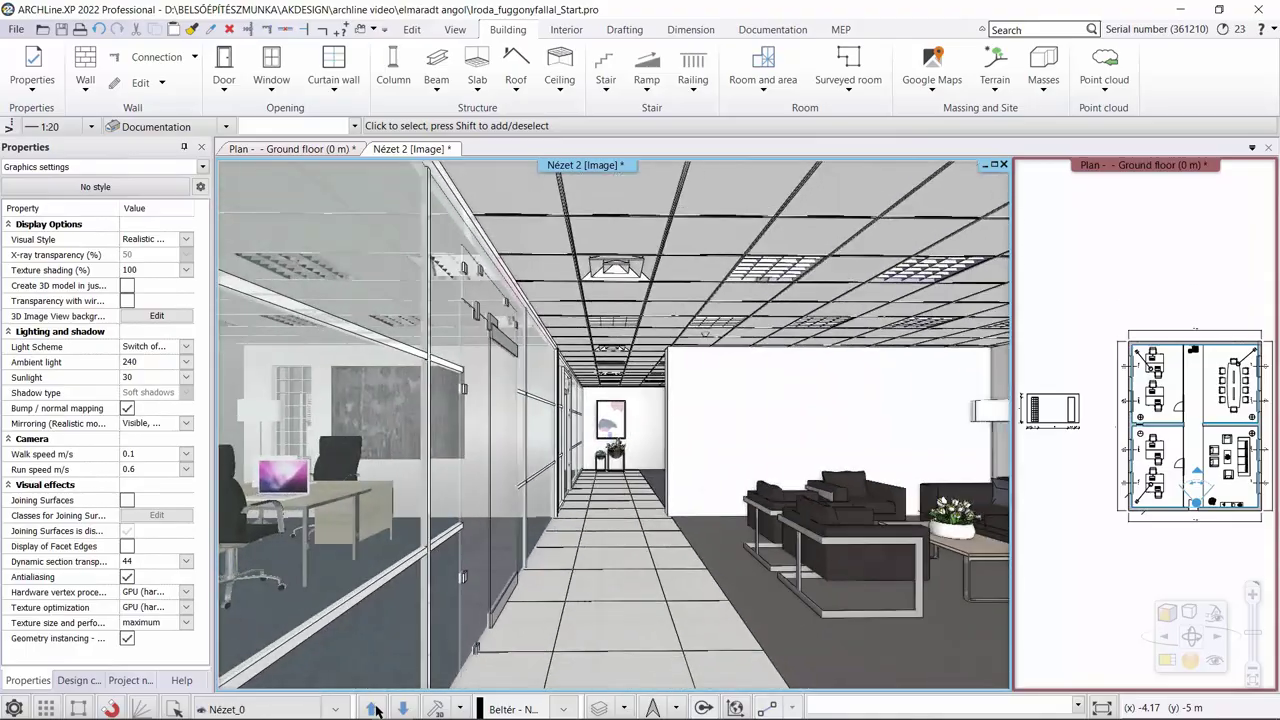
click(374, 709)
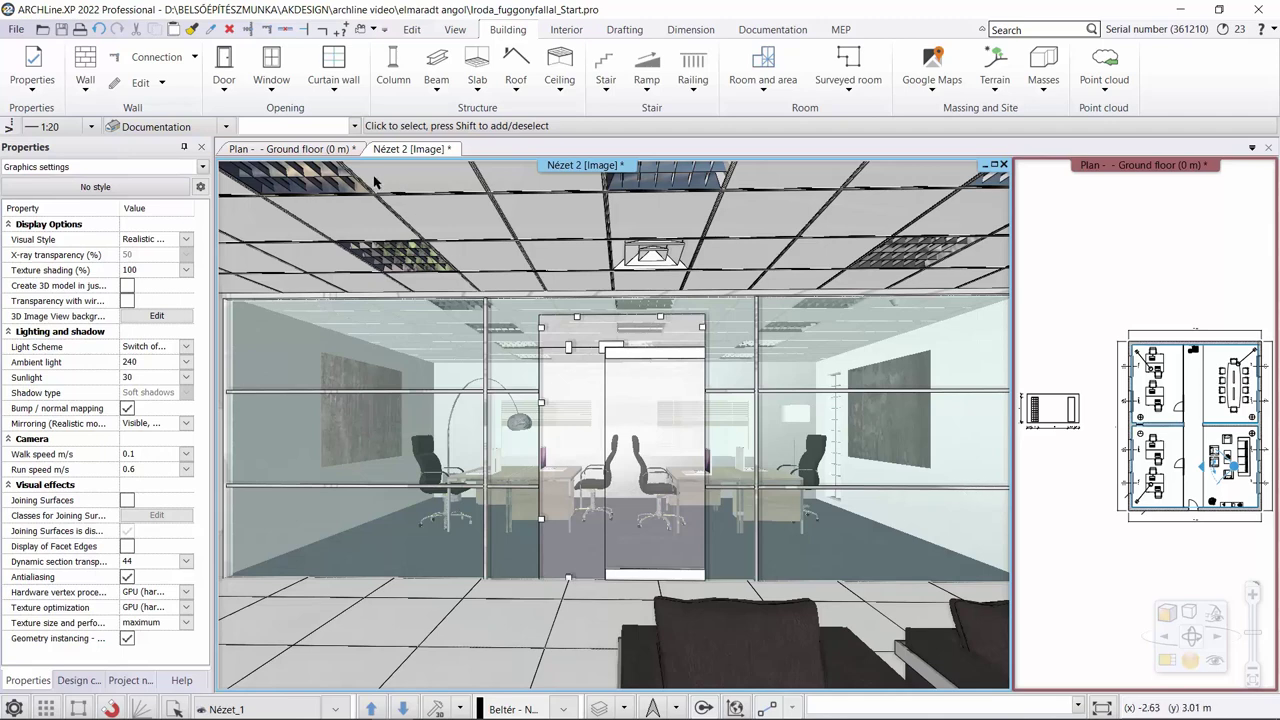
Step: Open the layout editing of the new curtain wall in the ground floor plan and place its elevation below the building
click(297, 150)
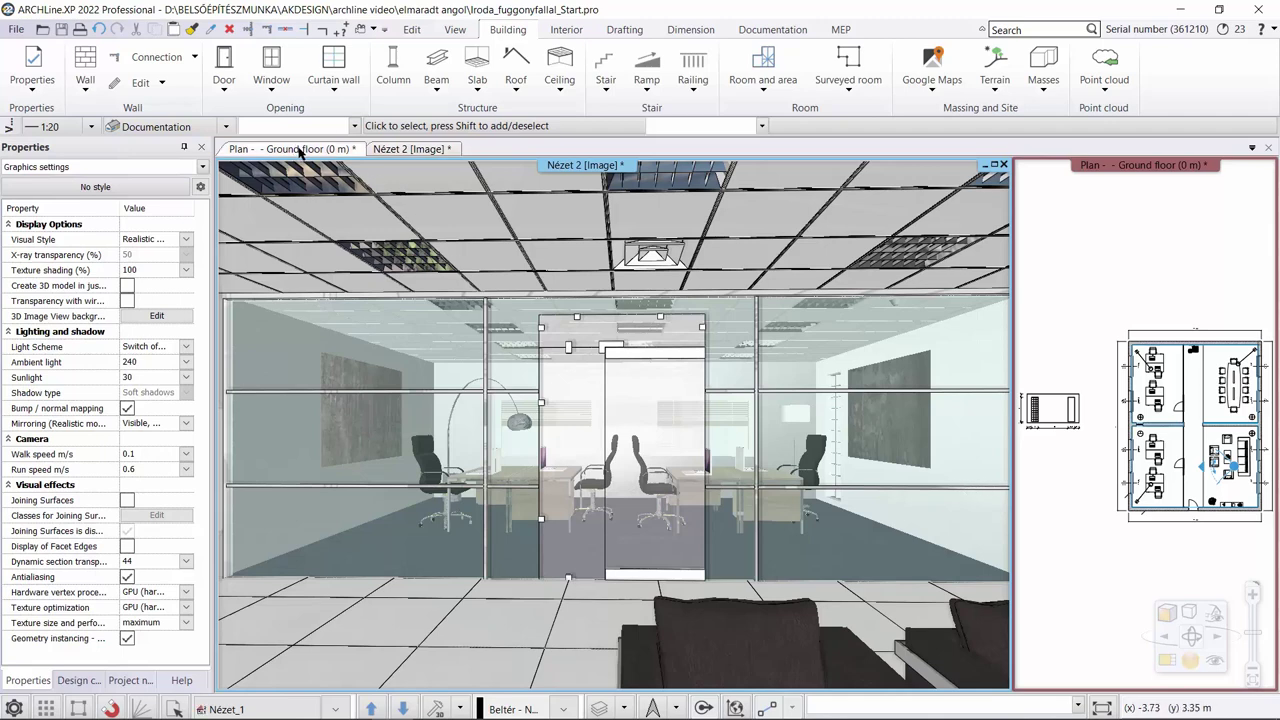
middle_drag(677, 437, 632, 437)
scroll(688, 433, up, 5)
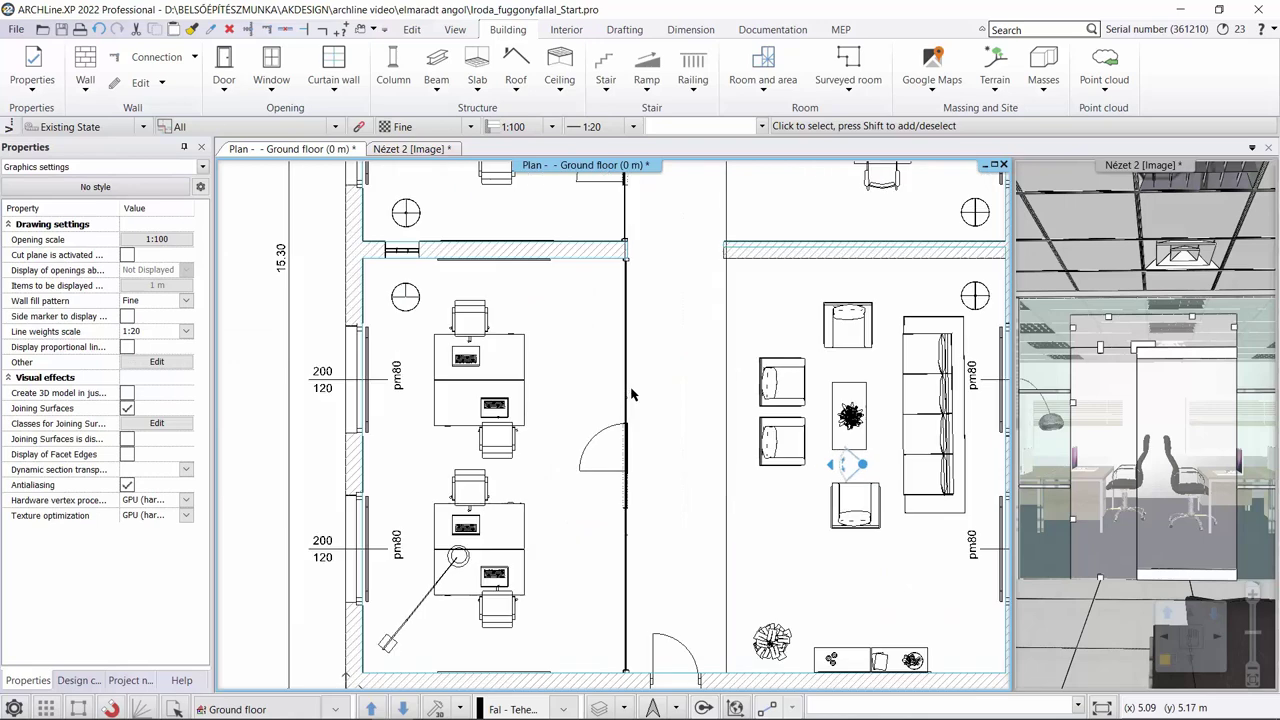
right_click(612, 393)
right_click(612, 393)
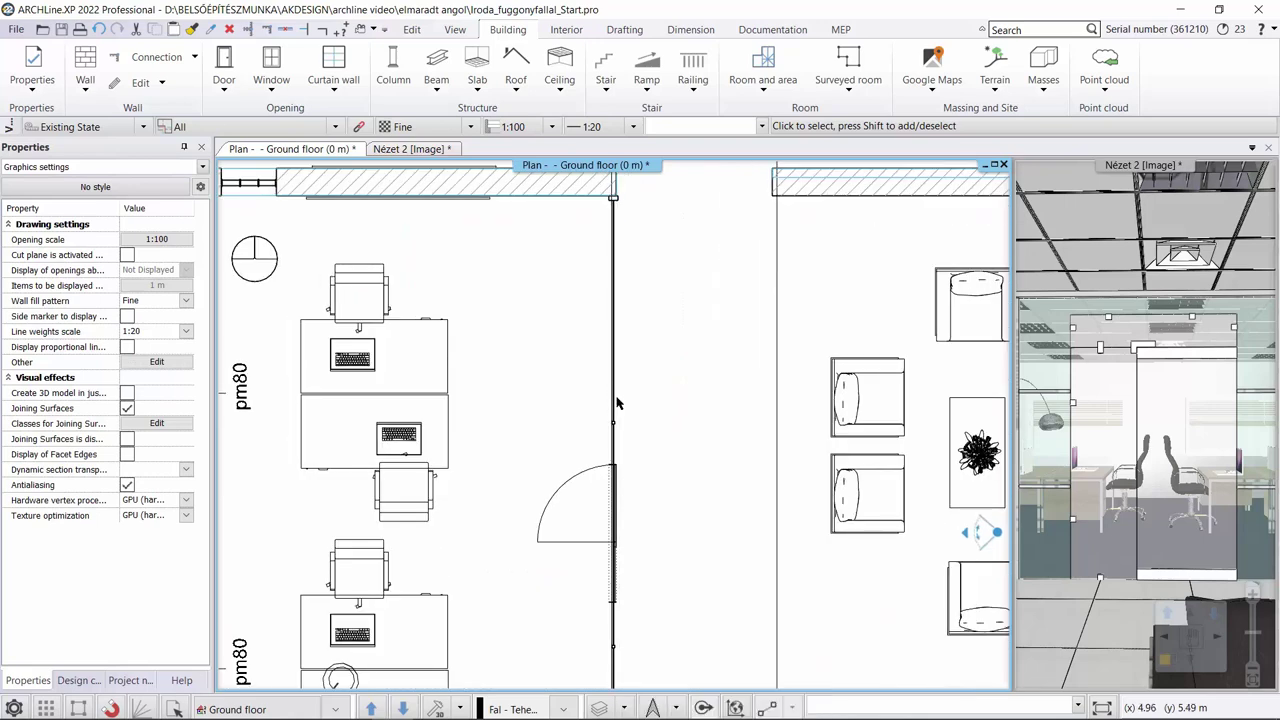
click(688, 565)
middle_drag(685, 532, 705, 324)
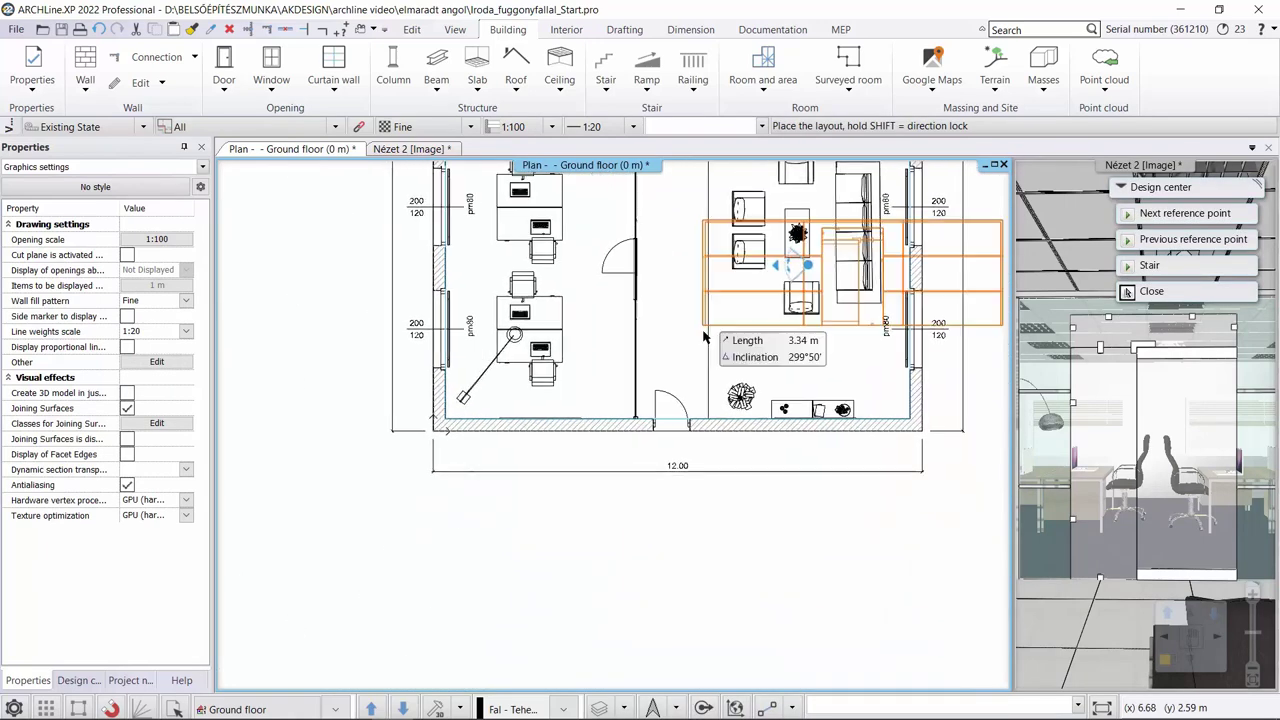
middle_drag(564, 630, 564, 561)
click(447, 541)
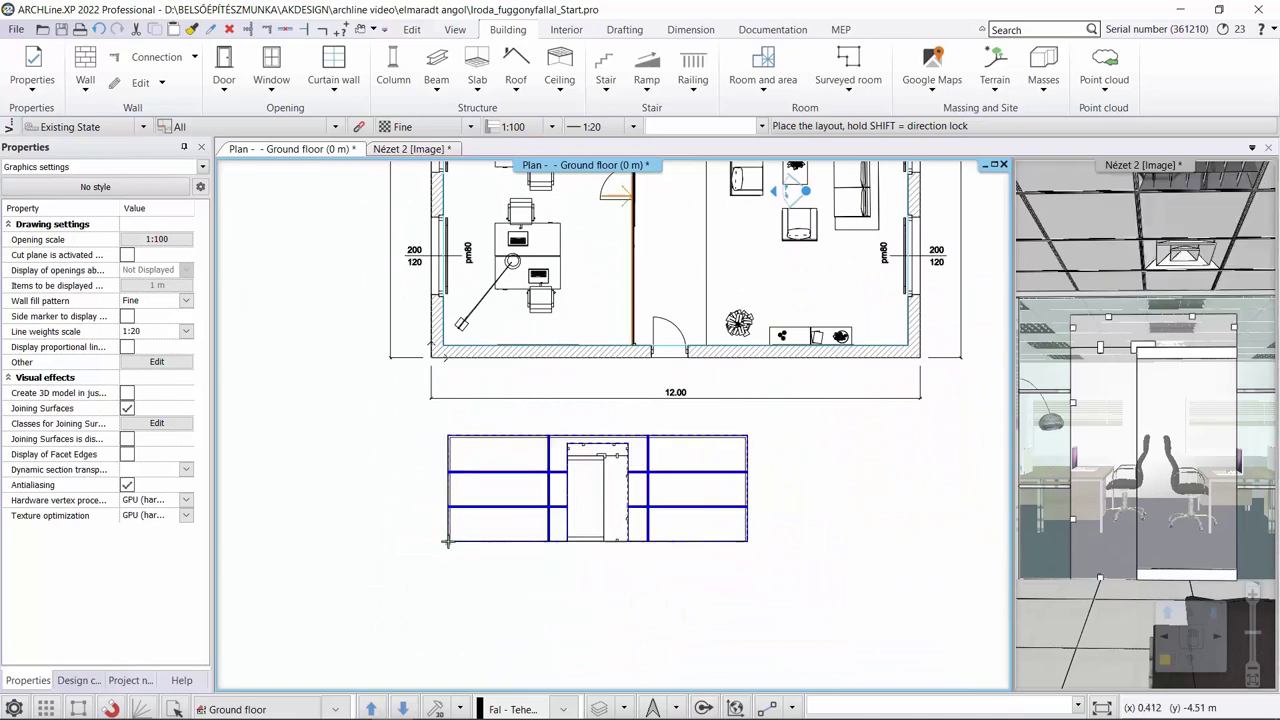
Step: Move the two vertical mullions in the curtain wall layout to the glass door's two side edges
scroll(620, 455, up, 3)
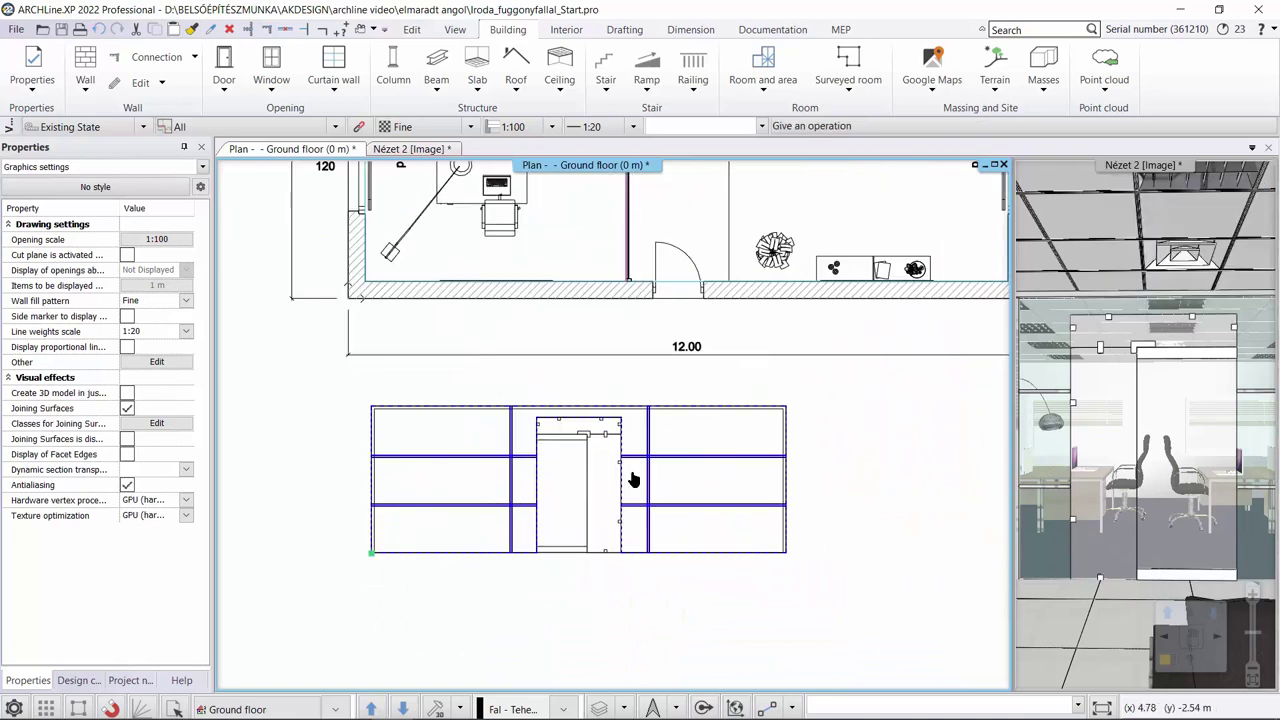
right_click(647, 372)
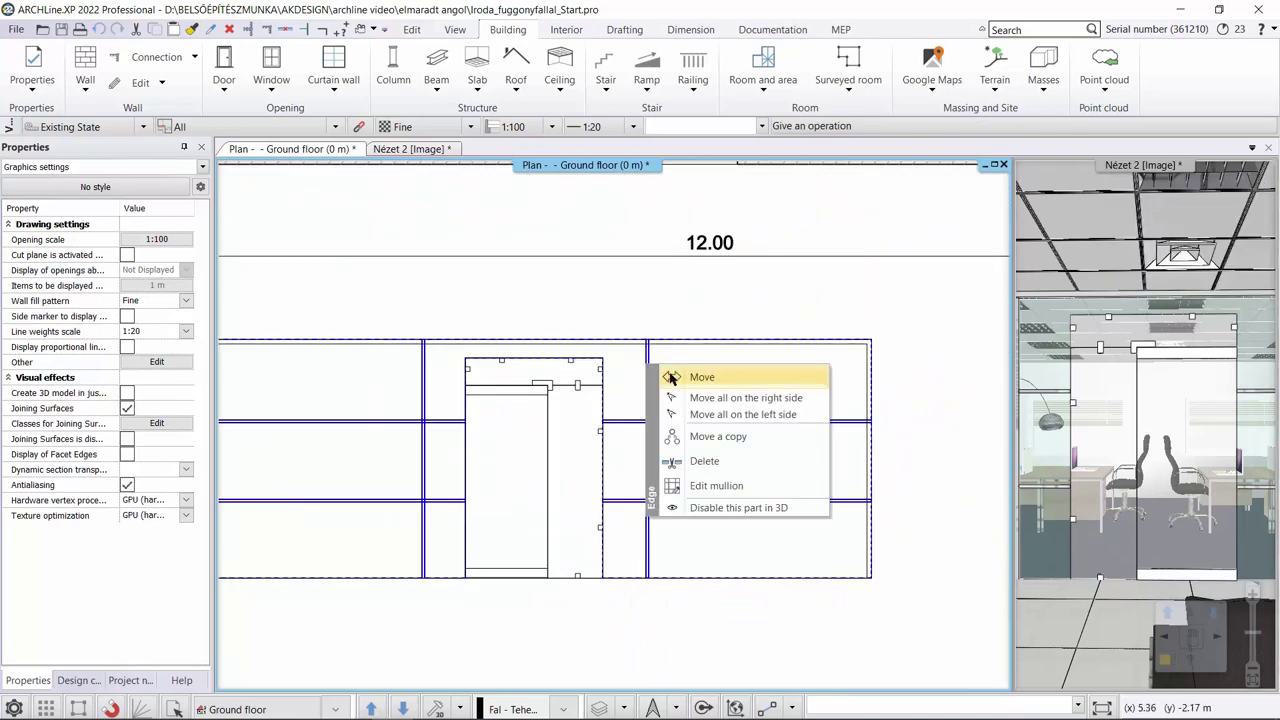
click(690, 374)
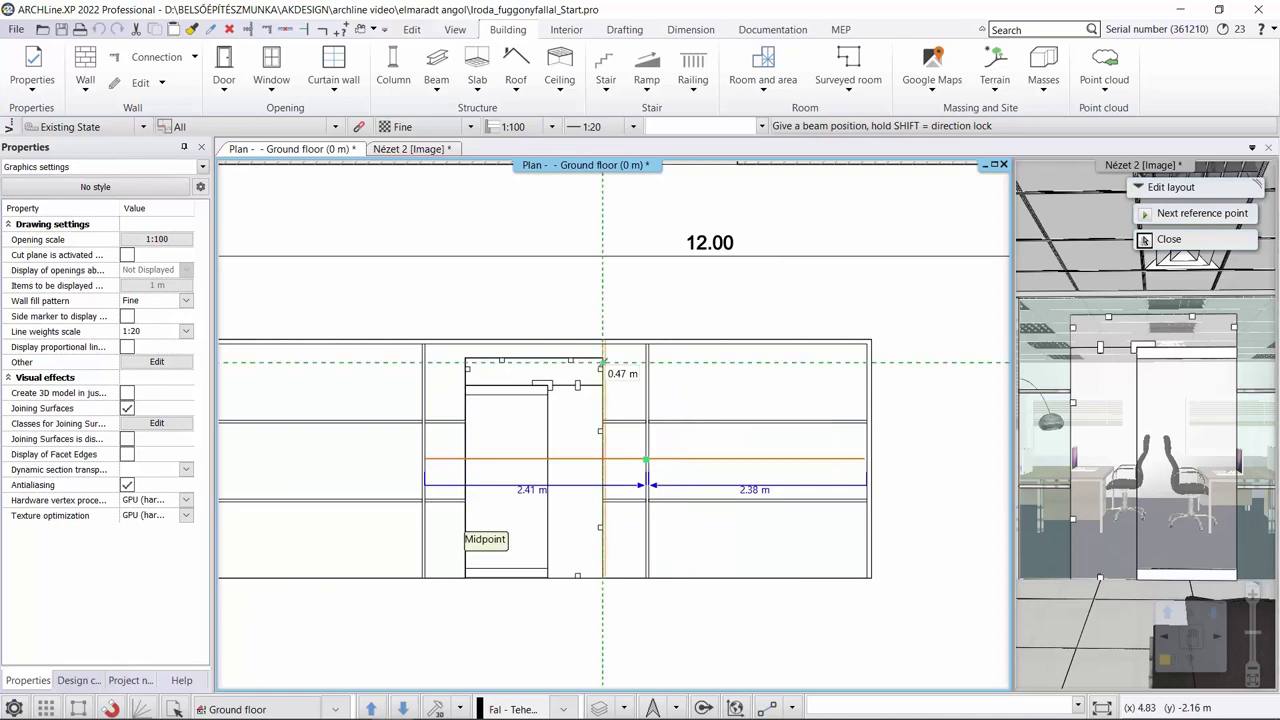
click(605, 368)
scroll(500, 391, up, 2)
right_click(500, 391)
click(530, 401)
click(543, 423)
Step: Move the upper horizontal mullion in the curtain wall layout down by 0.1 m
scroll(543, 423, down, 3)
right_click(536, 444)
click(564, 449)
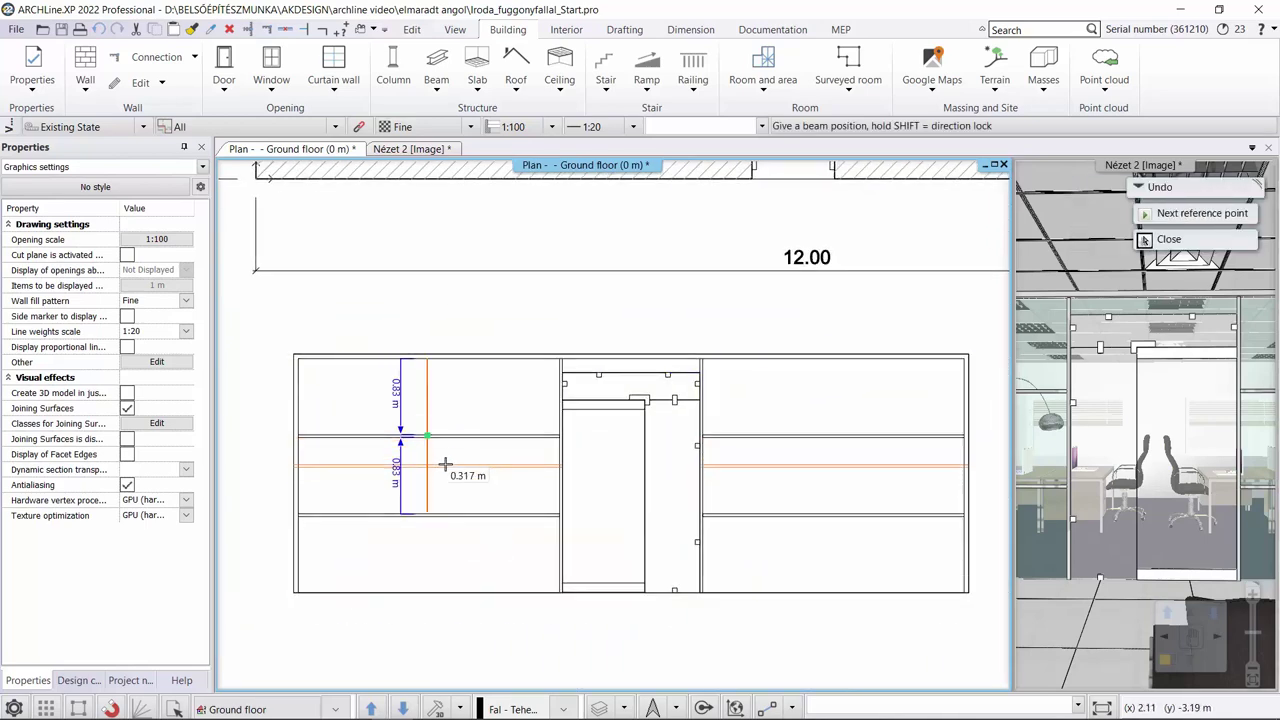
text(0)
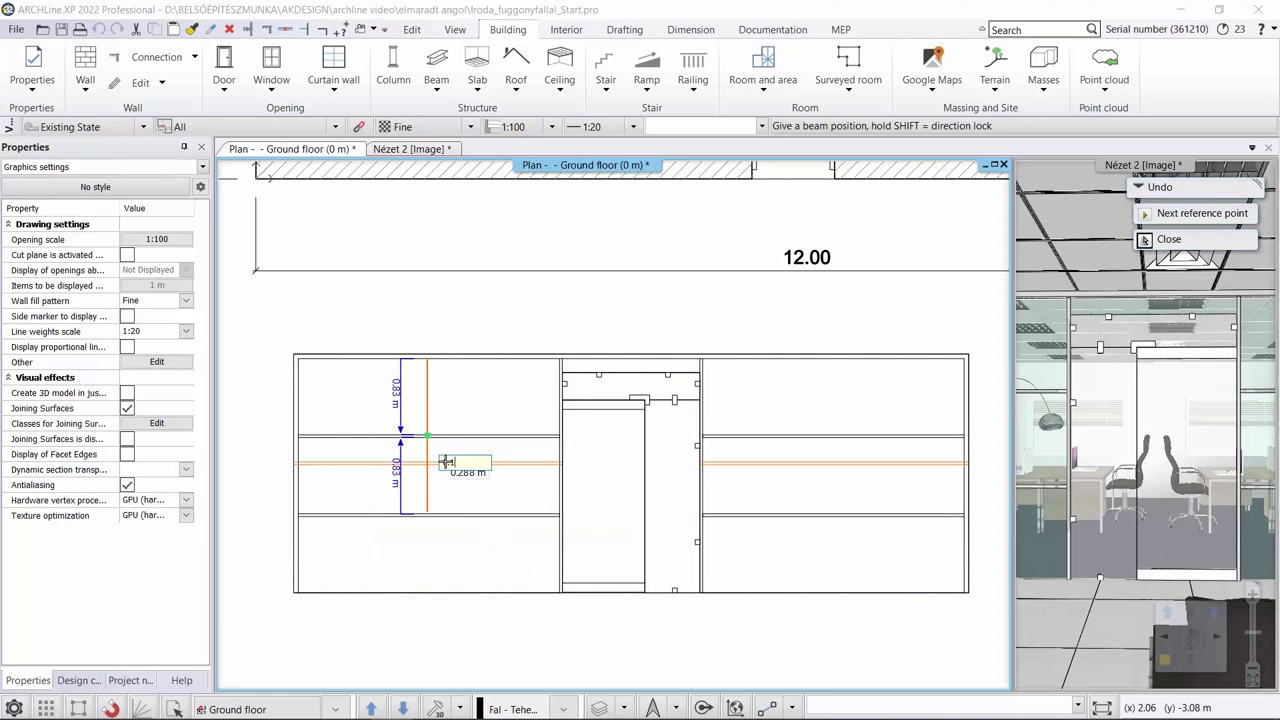
click(446, 465)
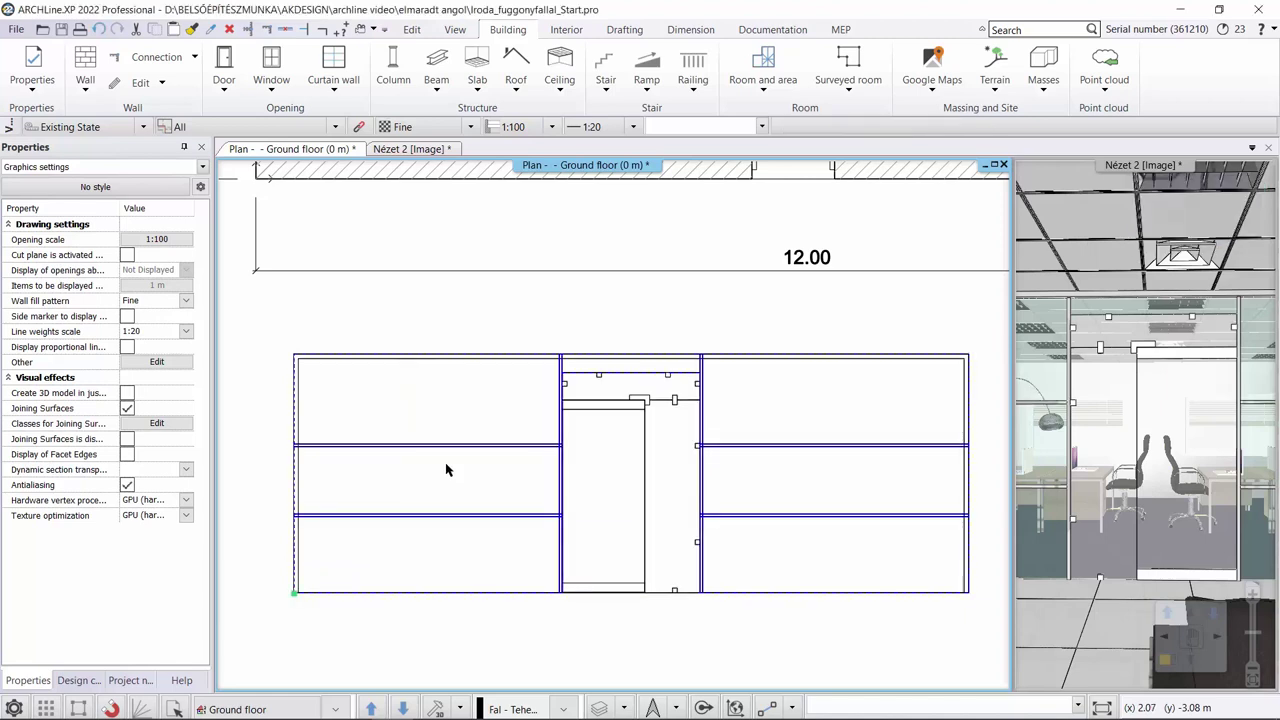
Step: Move the lower horizontal mullion up so that its distance from the upper mullion is 0.63 m
right_click(450, 522)
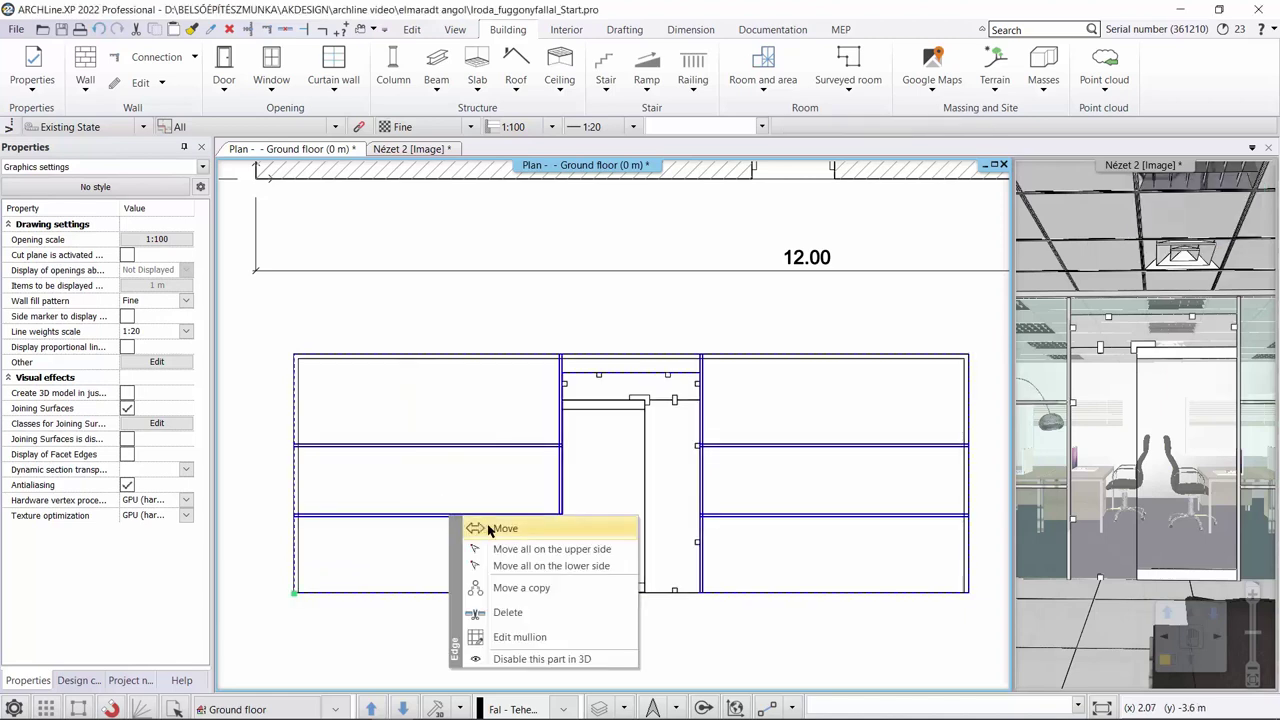
click(470, 530)
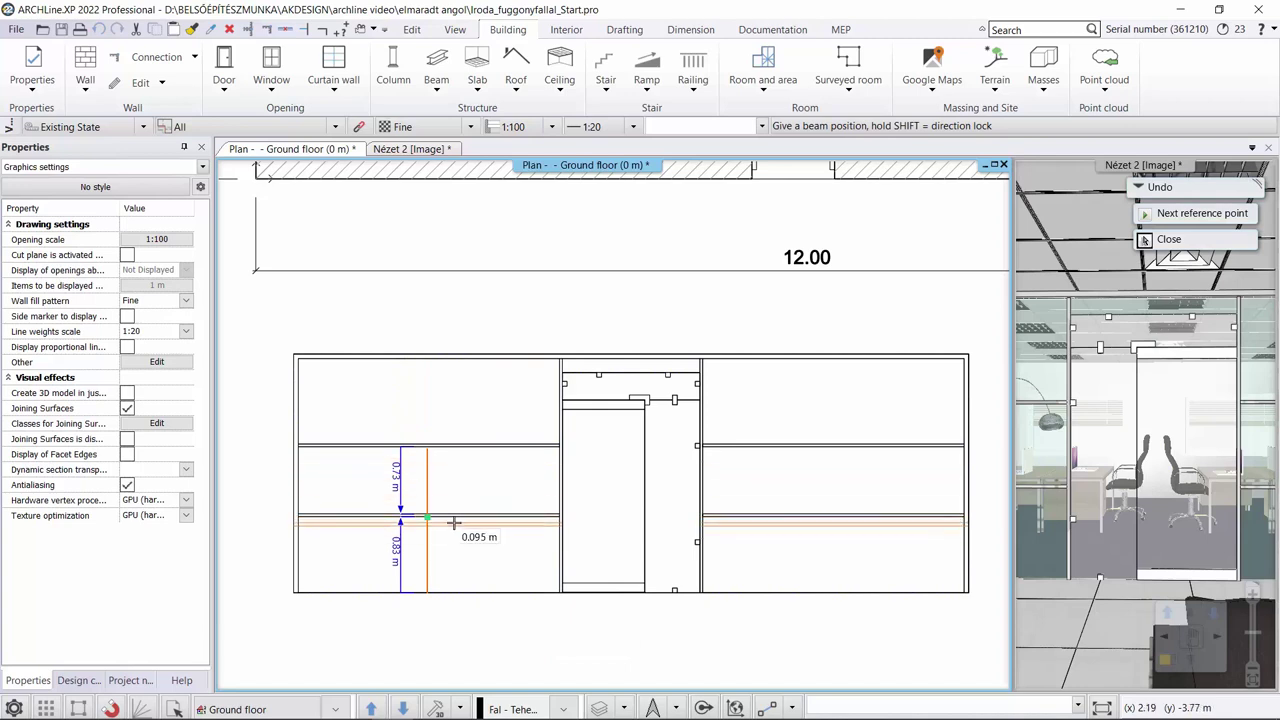
click(398, 481)
click(405, 468)
text(63m)
key(Return)
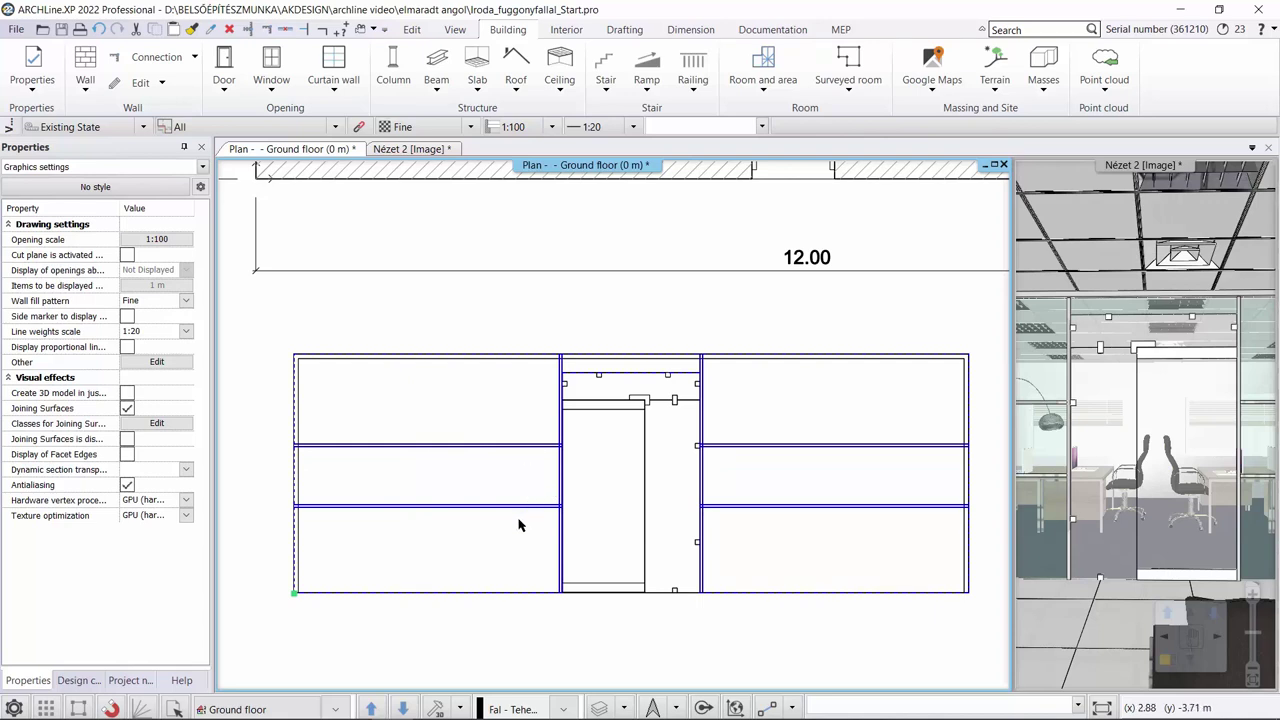
Step: Delete both horizontal mullions from the curtain wall layout and finish the layout editing
right_click(506, 447)
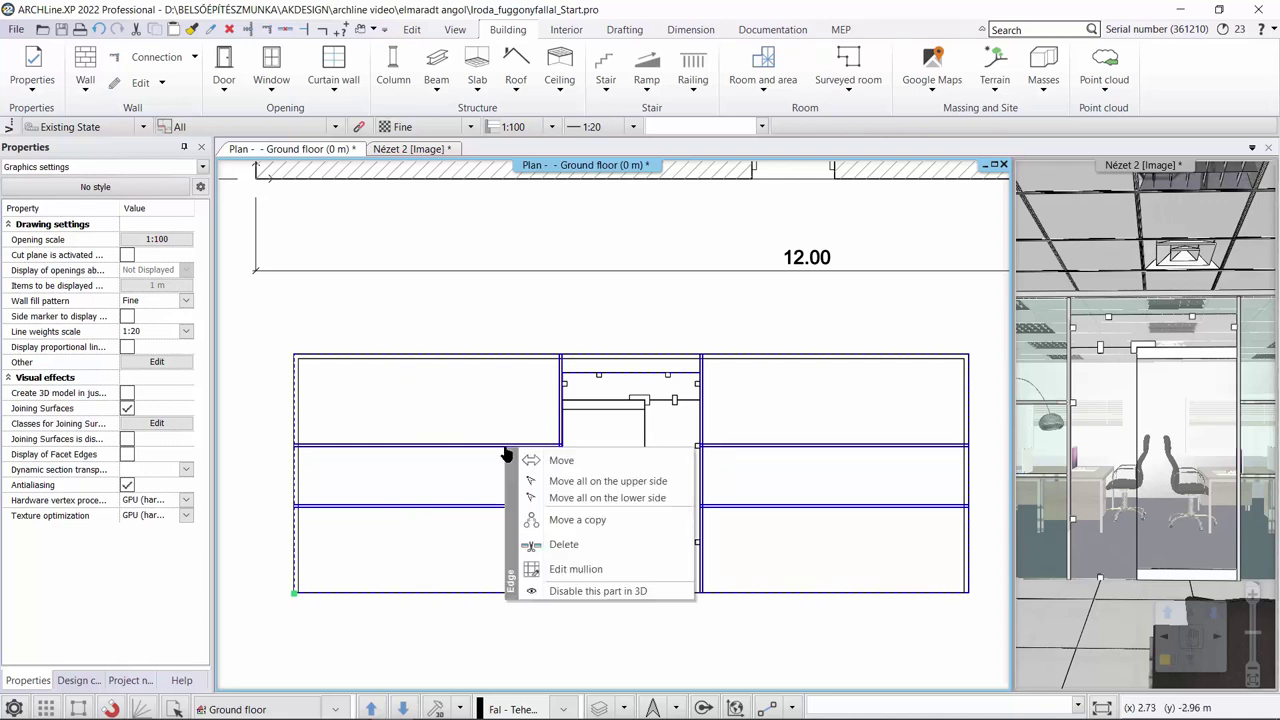
click(562, 544)
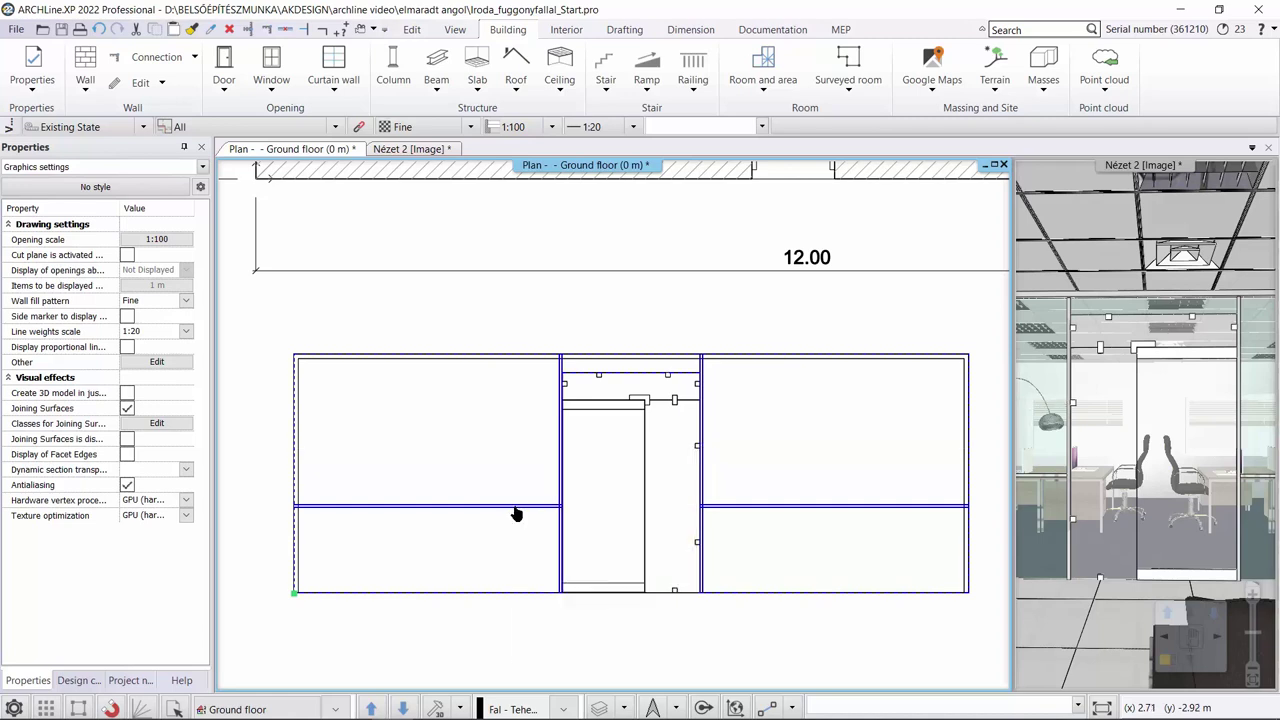
right_click(516, 507)
click(573, 603)
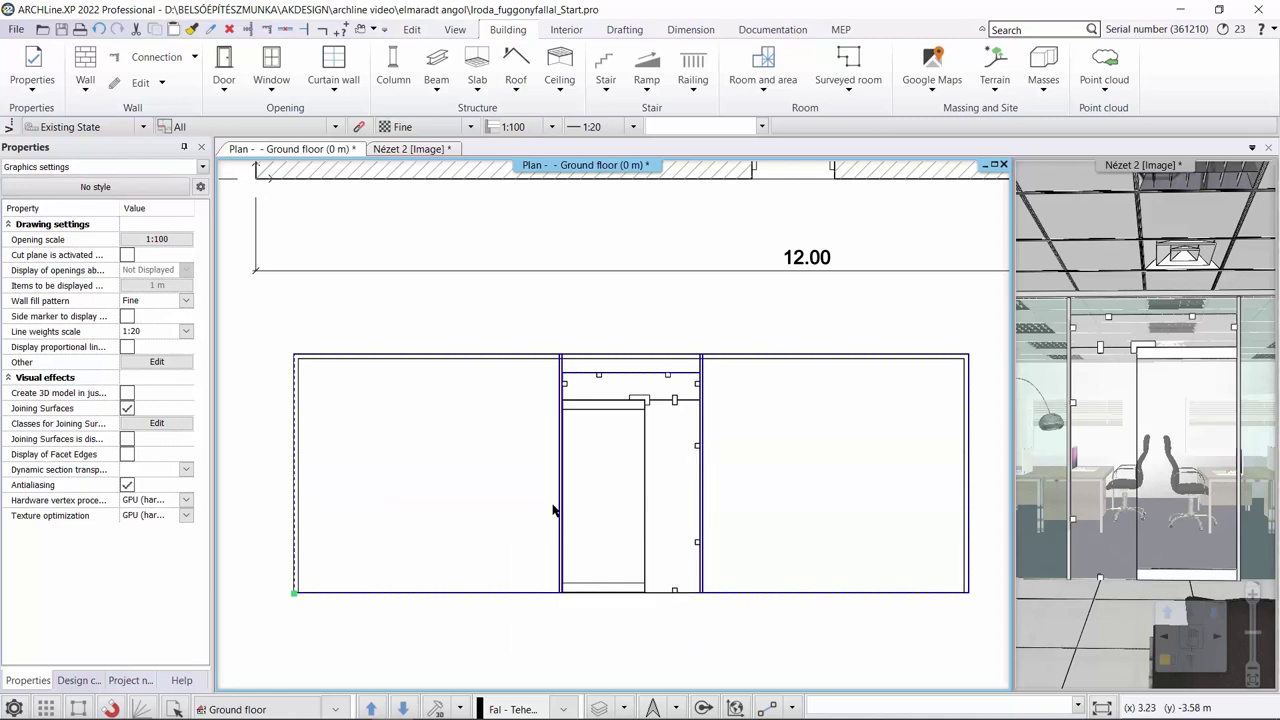
scroll(648, 452, down, 4)
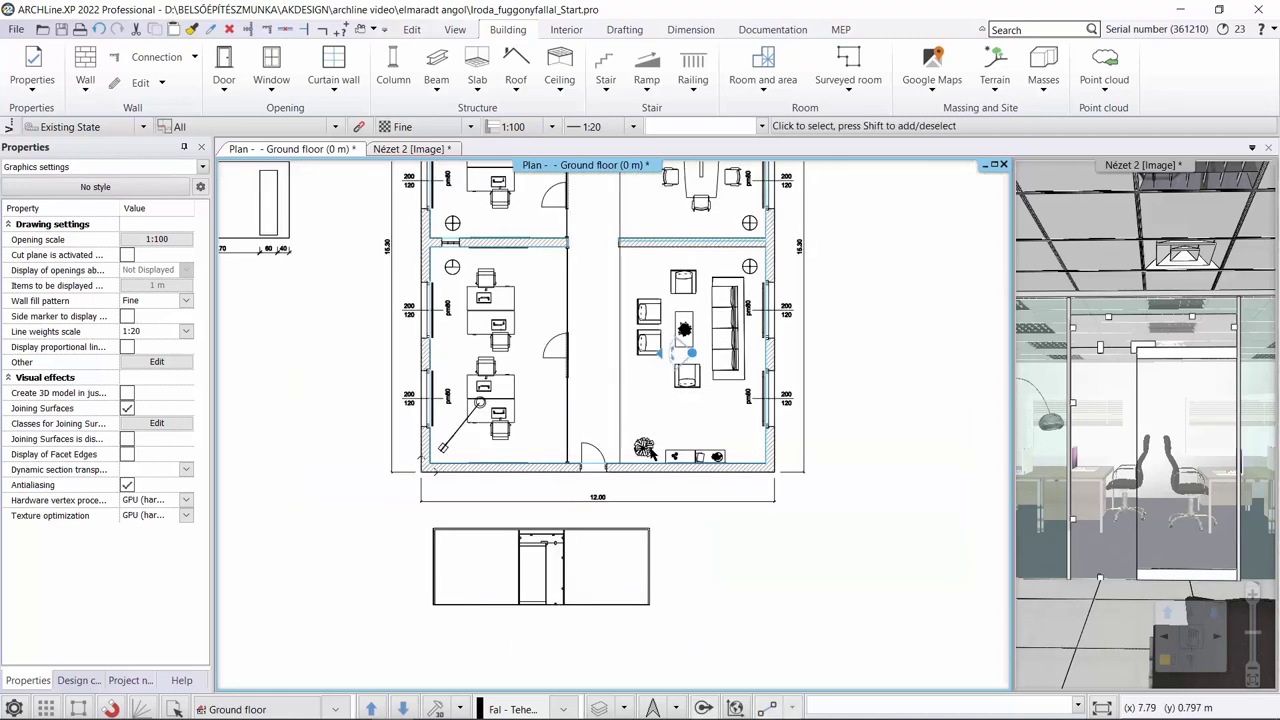
Step: Find the curtain wall's Turquoise glass material in the 3D image and replace the glass door's glass with it
click(403, 151)
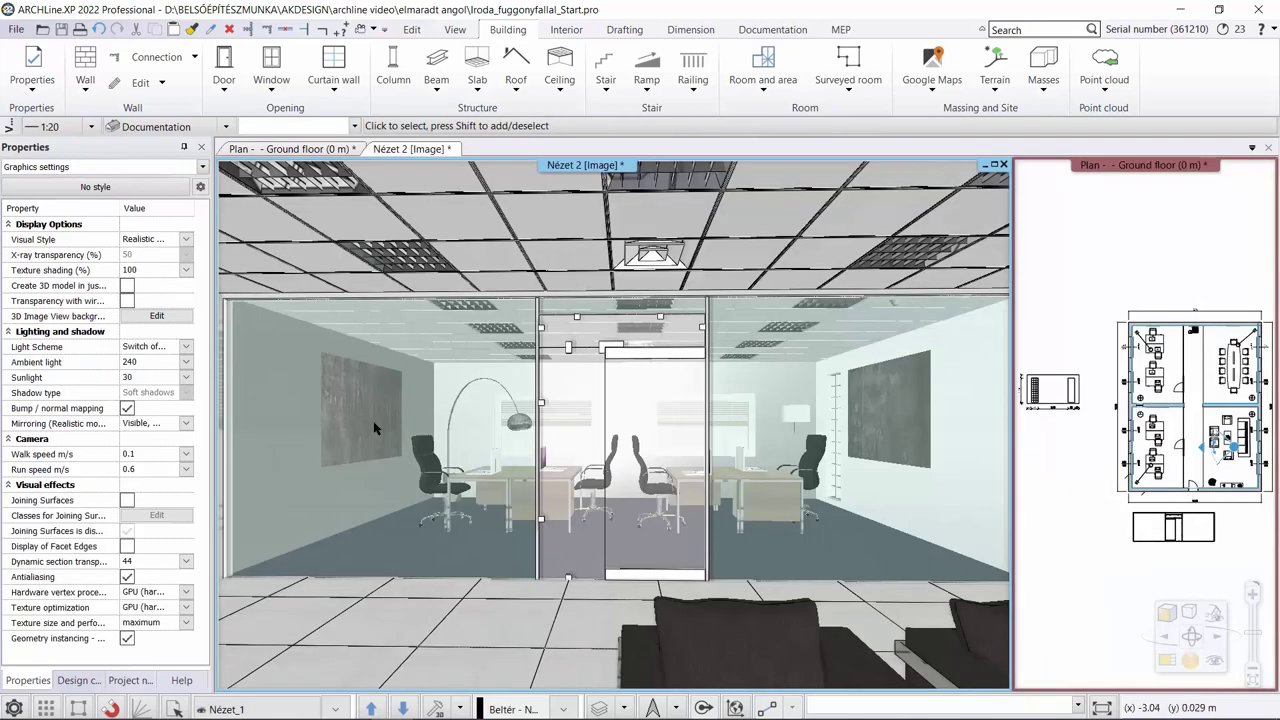
right_click(375, 428)
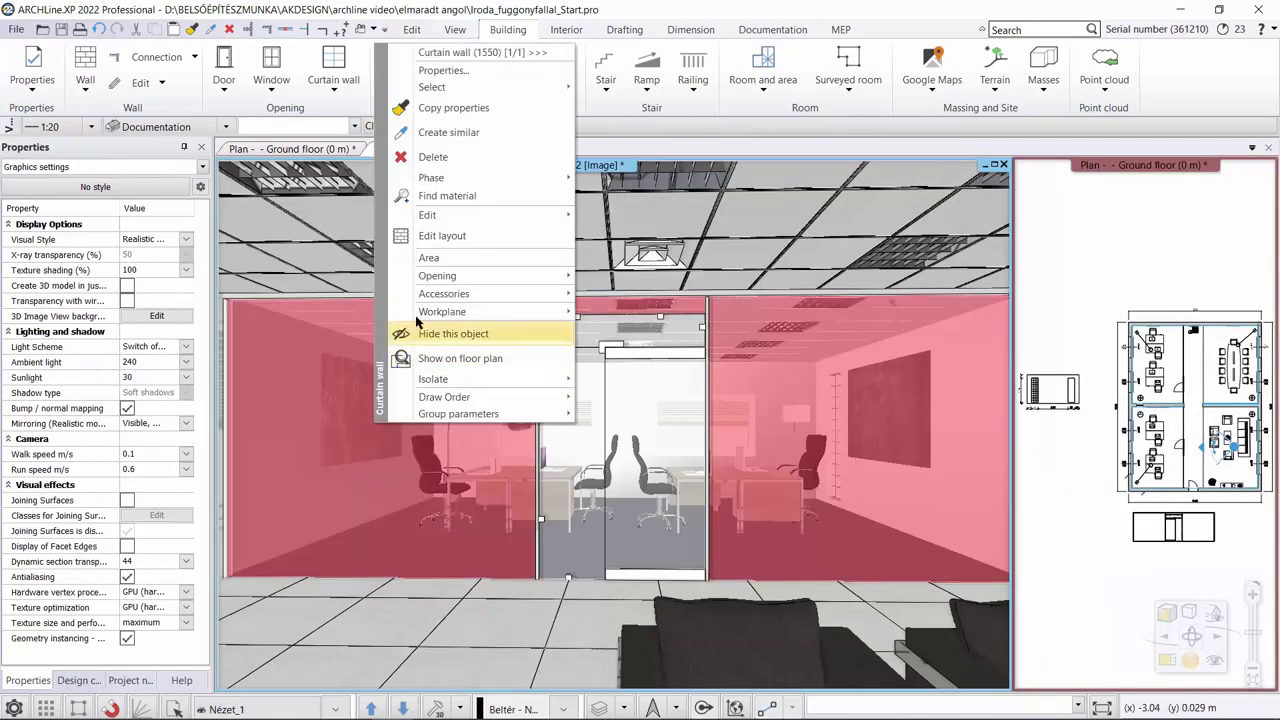
mouse_move(427, 298)
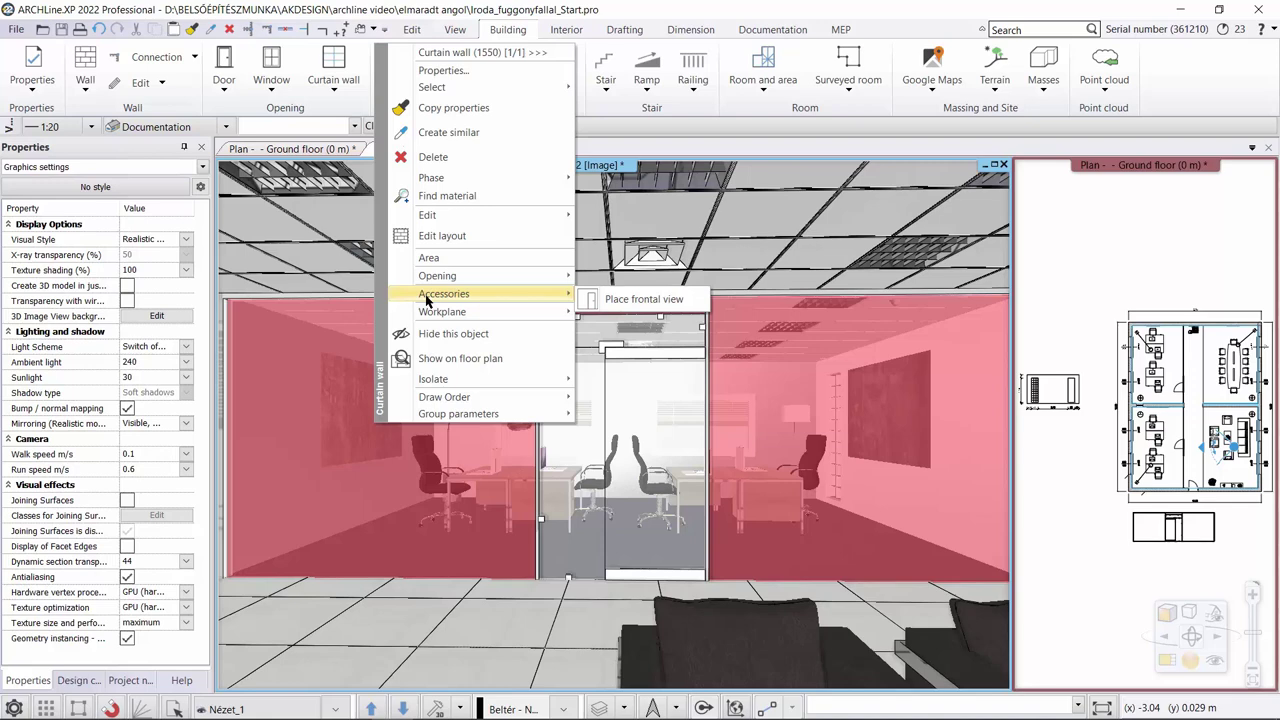
click(447, 195)
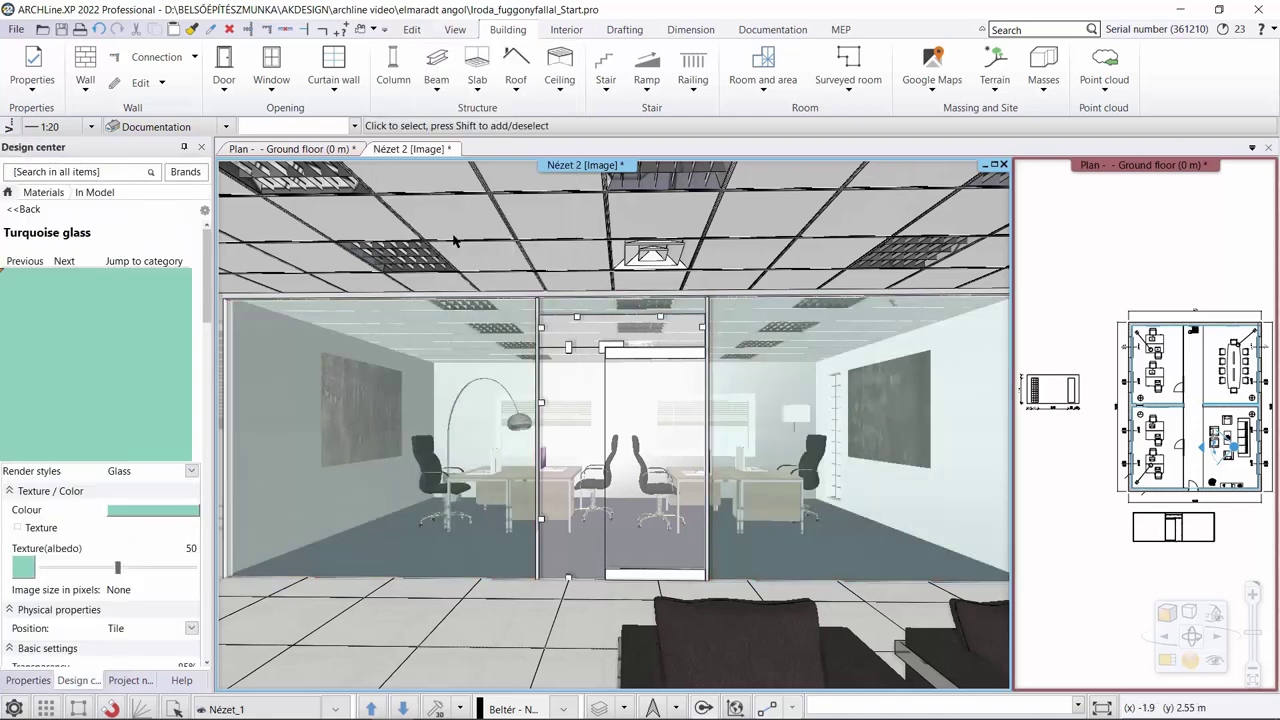
click(122, 387)
mouse_move(92, 387)
mouse_down()
mouse_move(436, 410)
mouse_move(583, 376)
mouse_up()
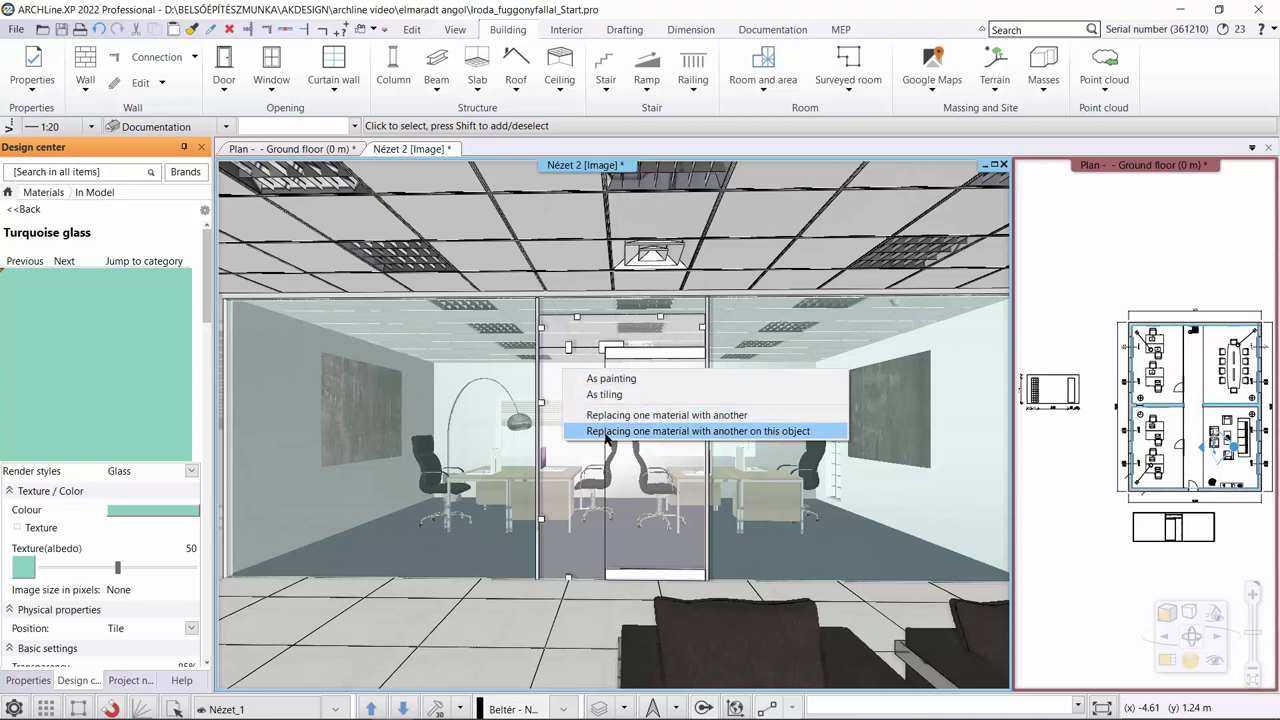
click(611, 378)
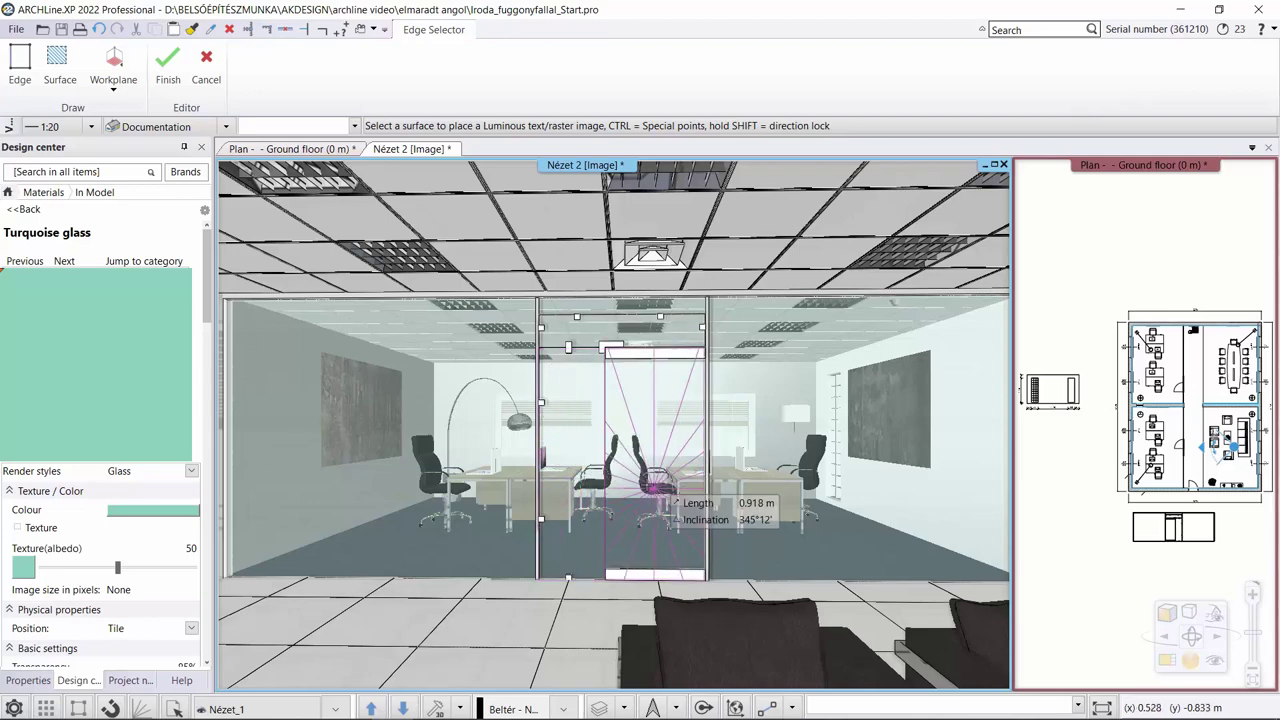
click(640, 490)
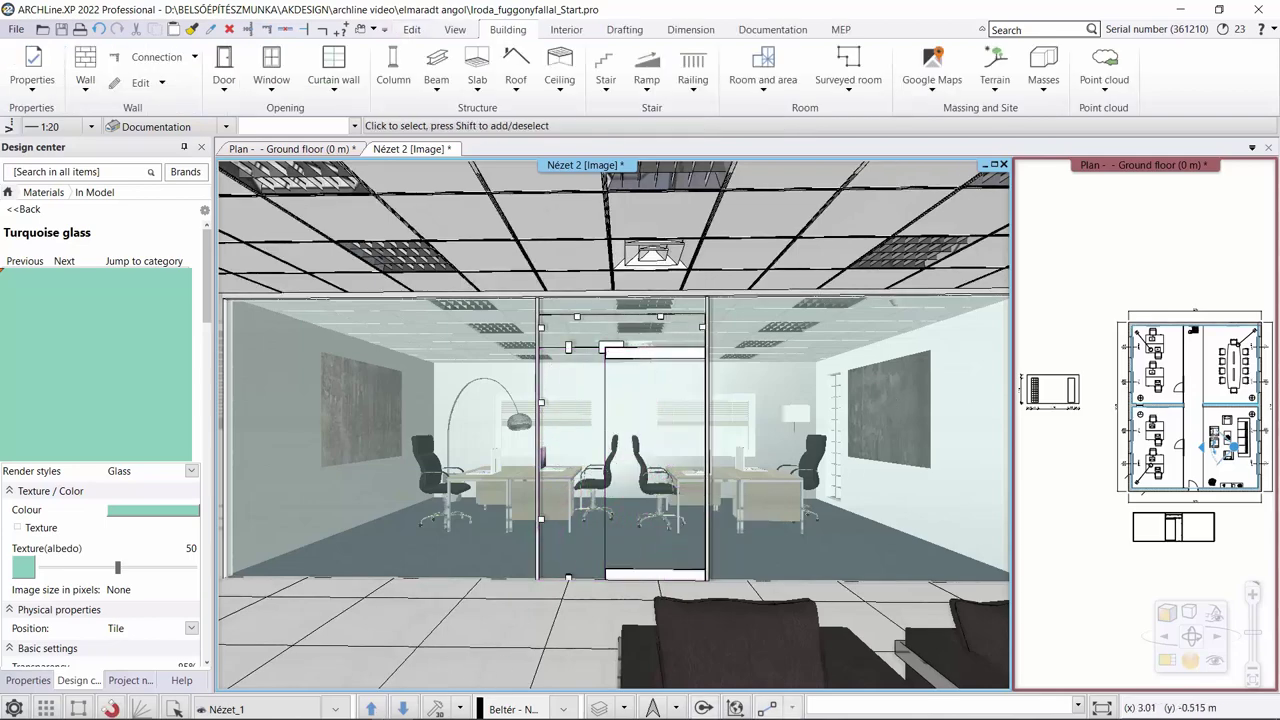
Step: Open the curtain wall properties of the glass wall opposite the meeting room and turn off its bottom frame
middle_drag(790, 456, 646, 449)
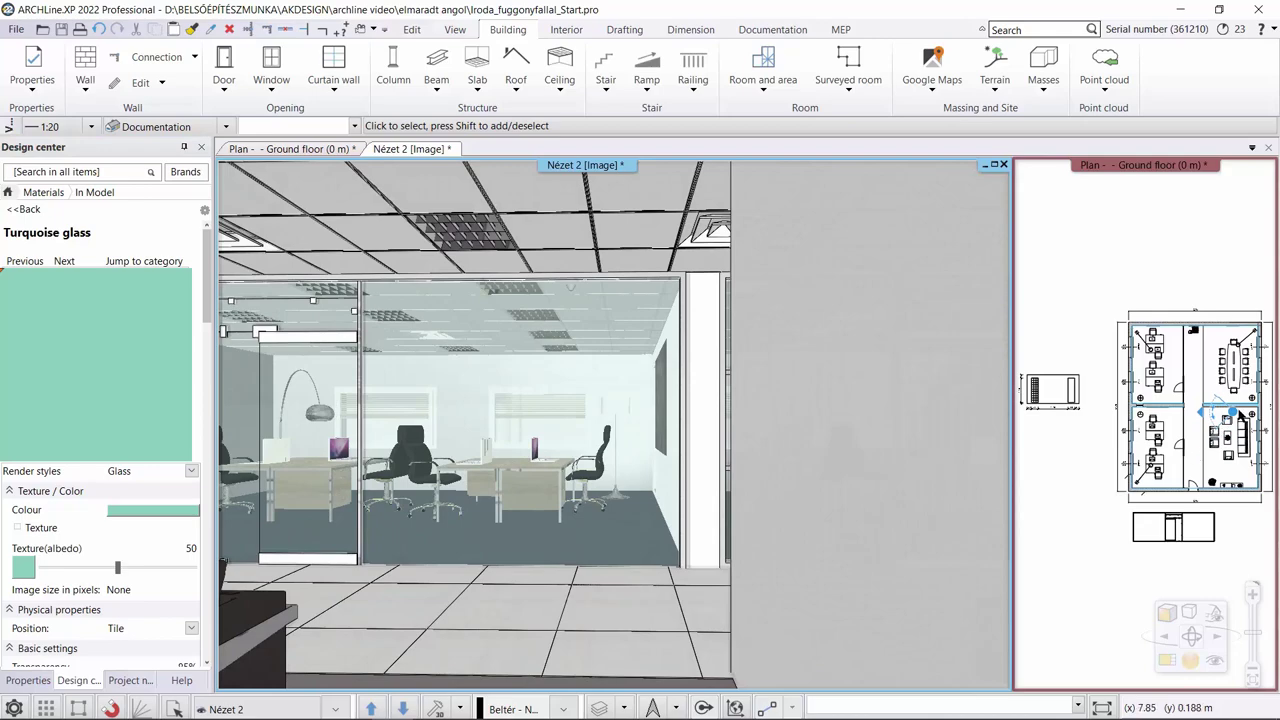
drag(1235, 420, 1237, 370)
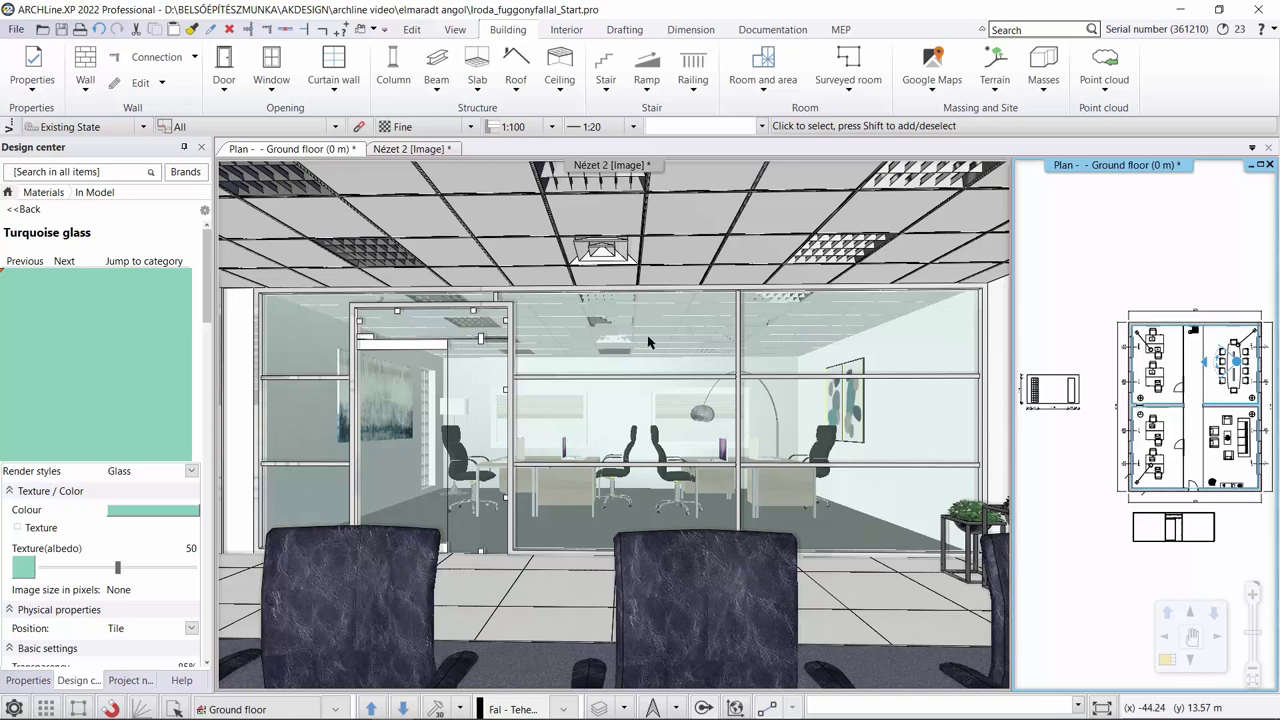
click(1170, 668)
scroll(586, 370, up, 5)
click(586, 370)
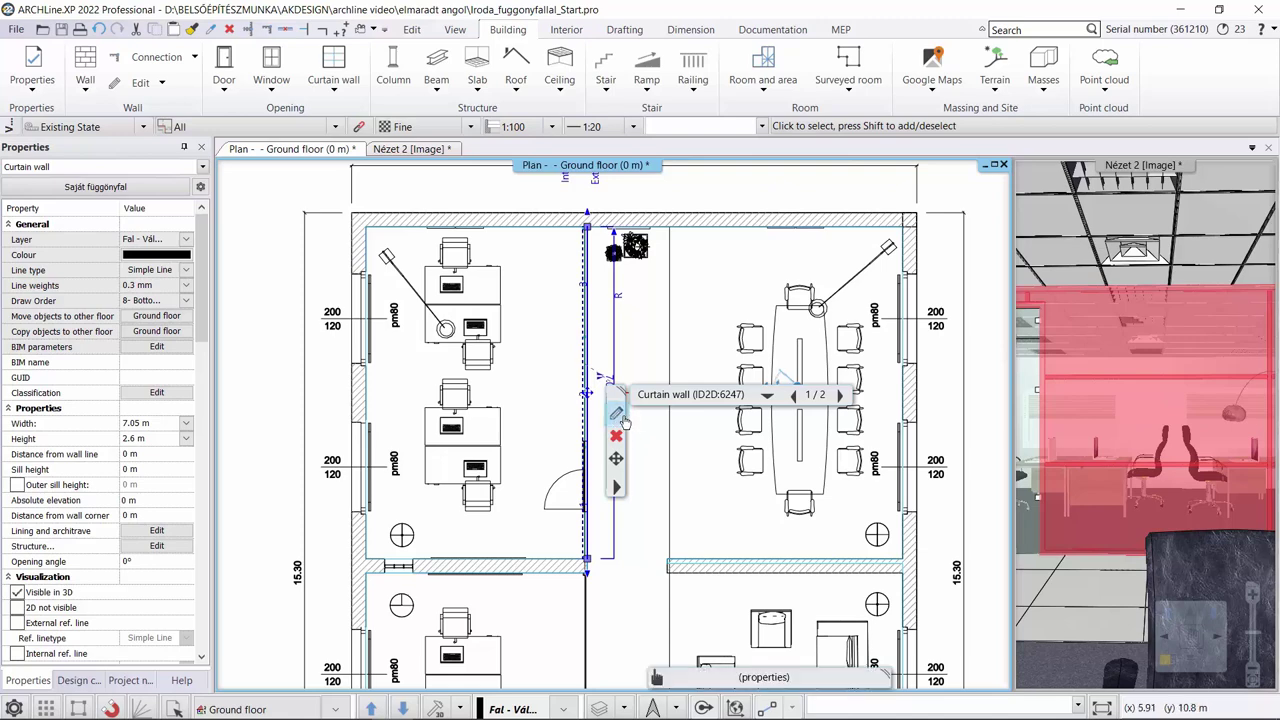
click(617, 415)
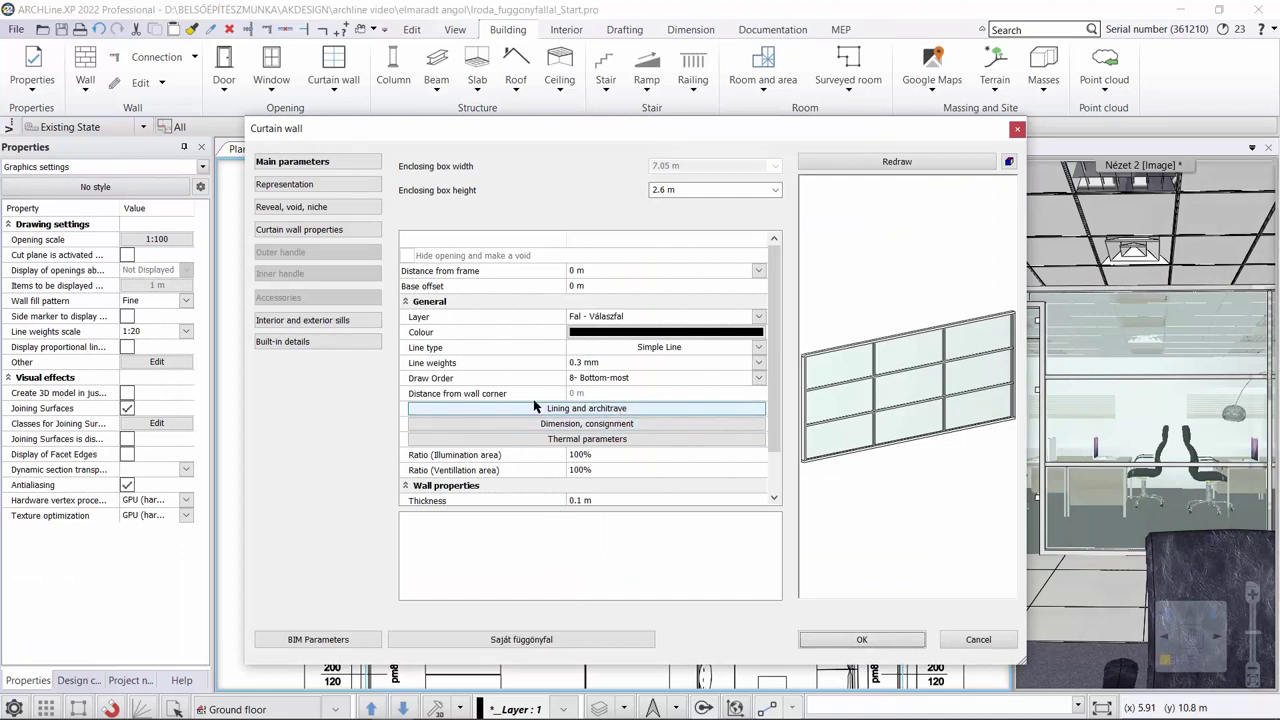
click(320, 230)
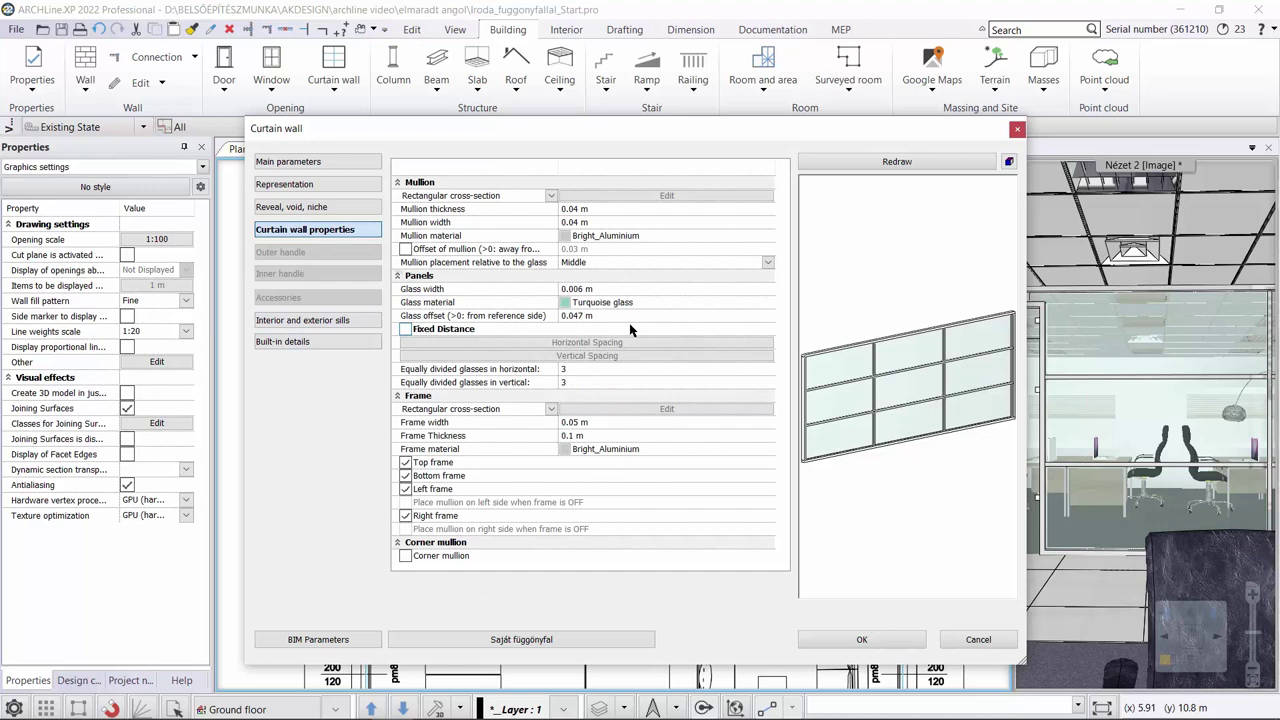
click(406, 477)
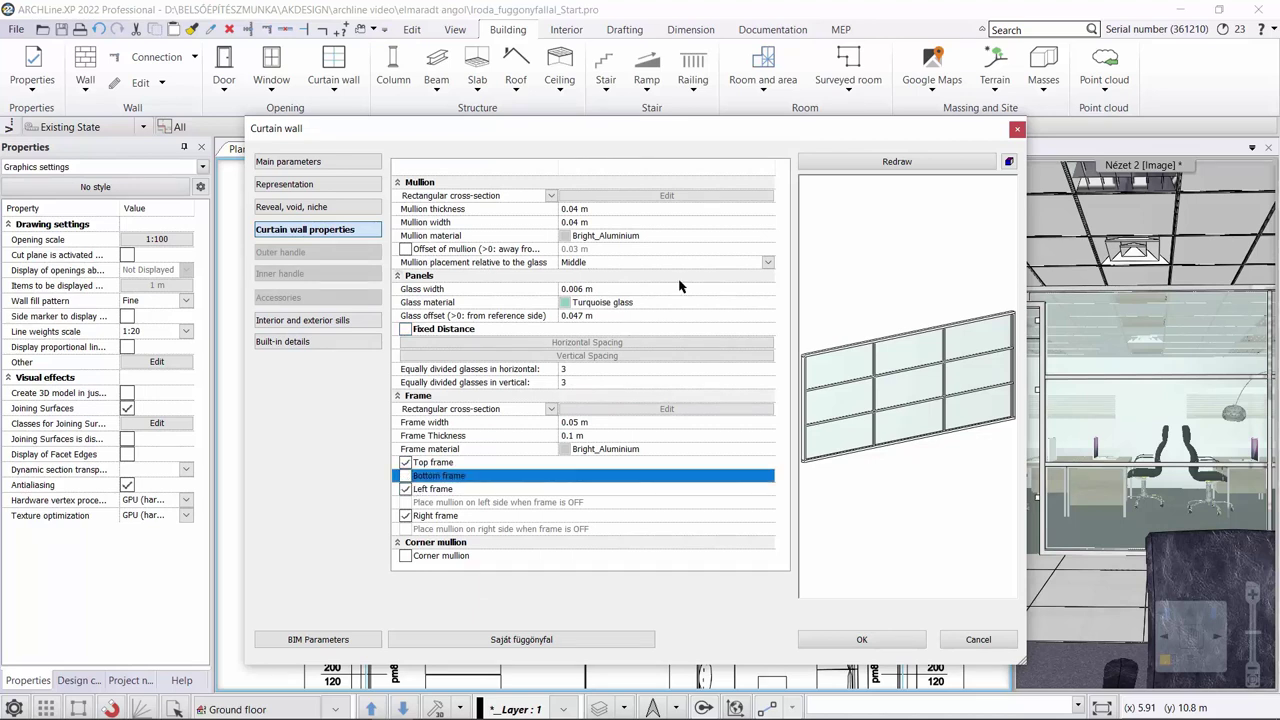
Step: Set the equally divided glasses in vertical to 1 for this curtain wall, redraw the preview and apply the settings
click(576, 208)
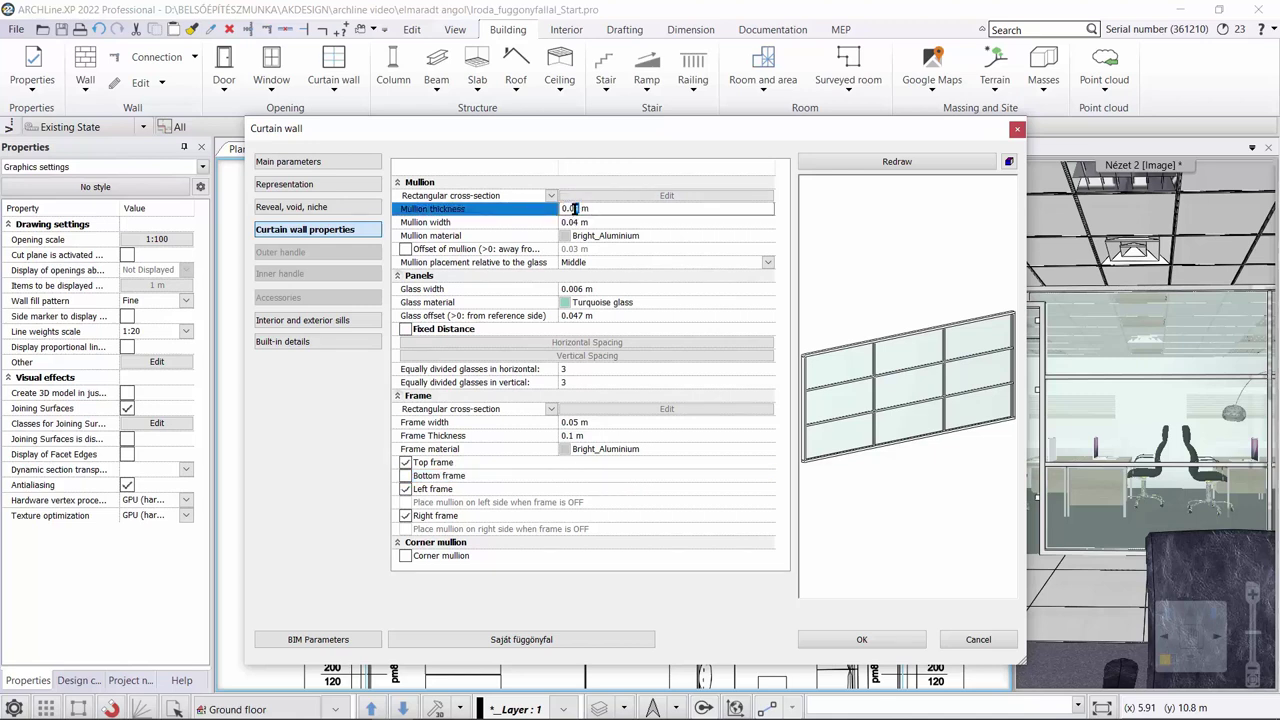
click(579, 222)
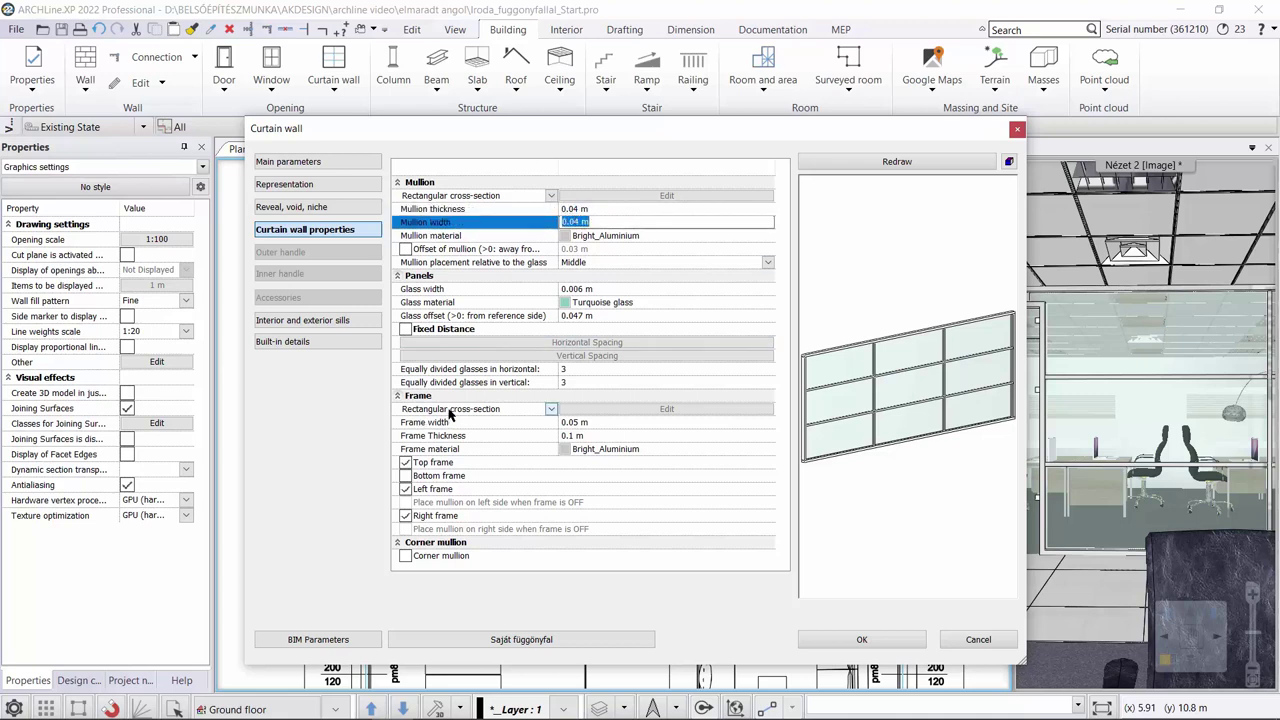
click(588, 370)
click(590, 382)
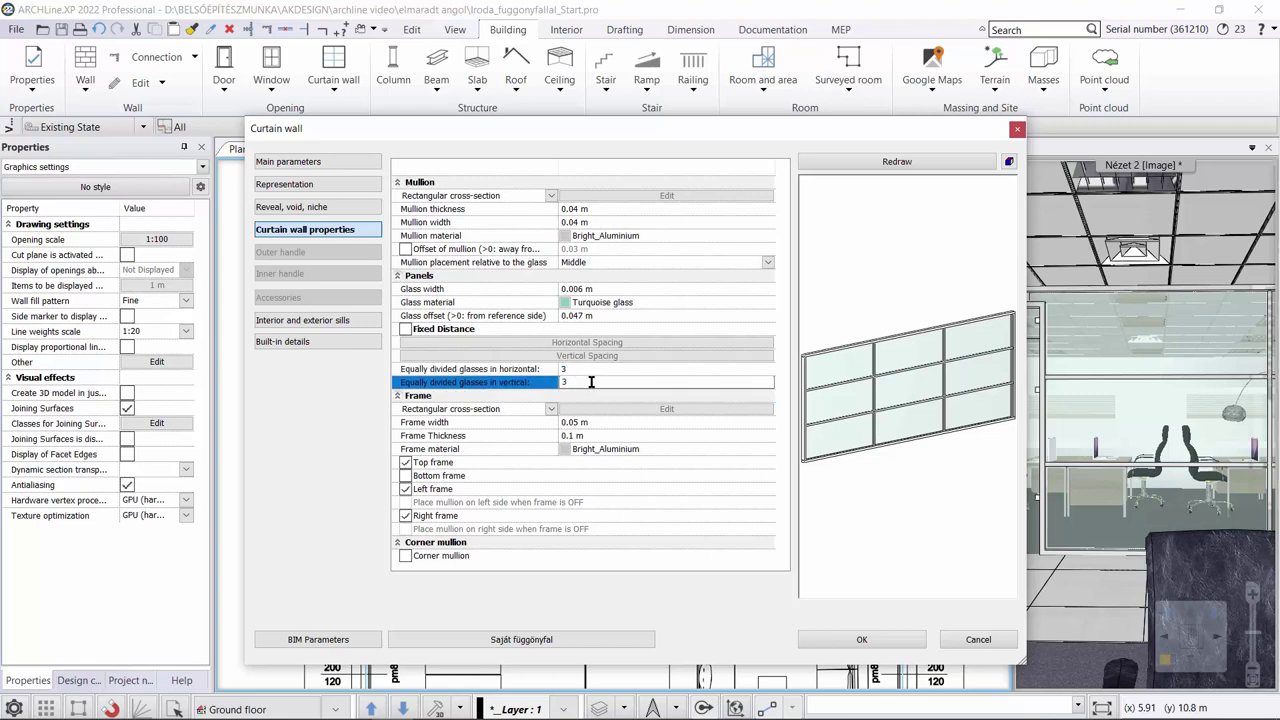
text(1)
click(942, 166)
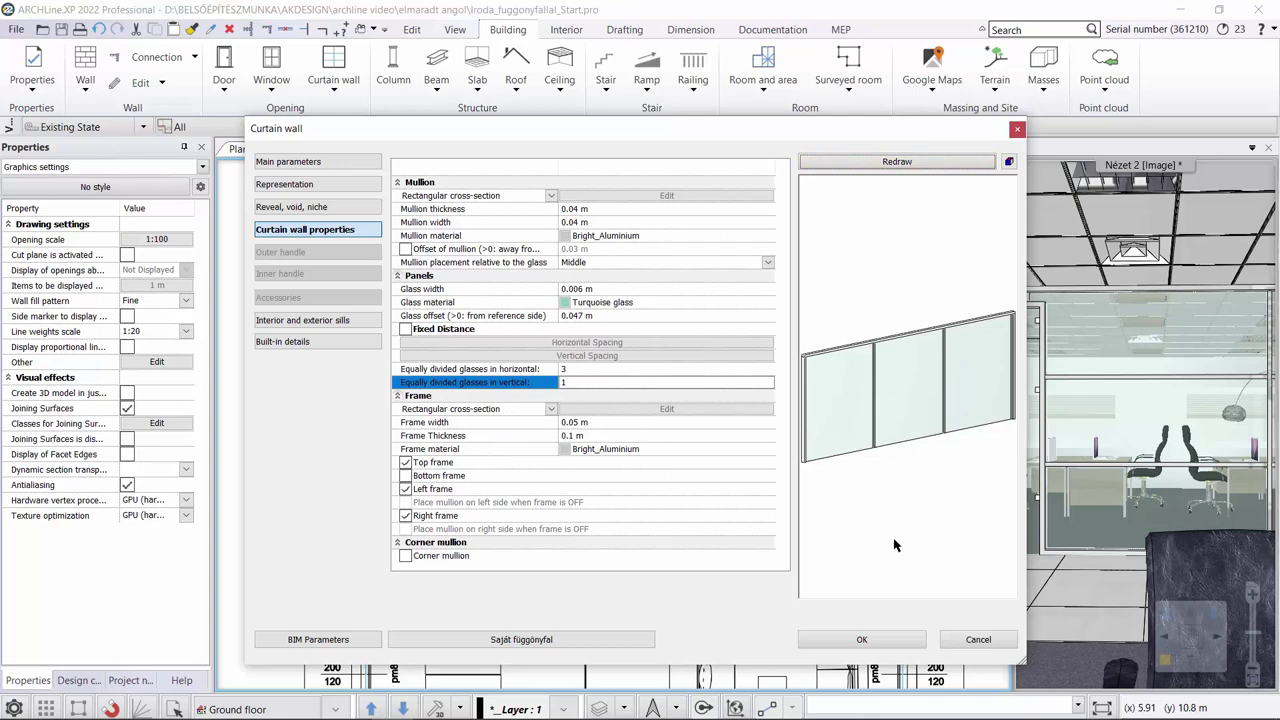
click(882, 642)
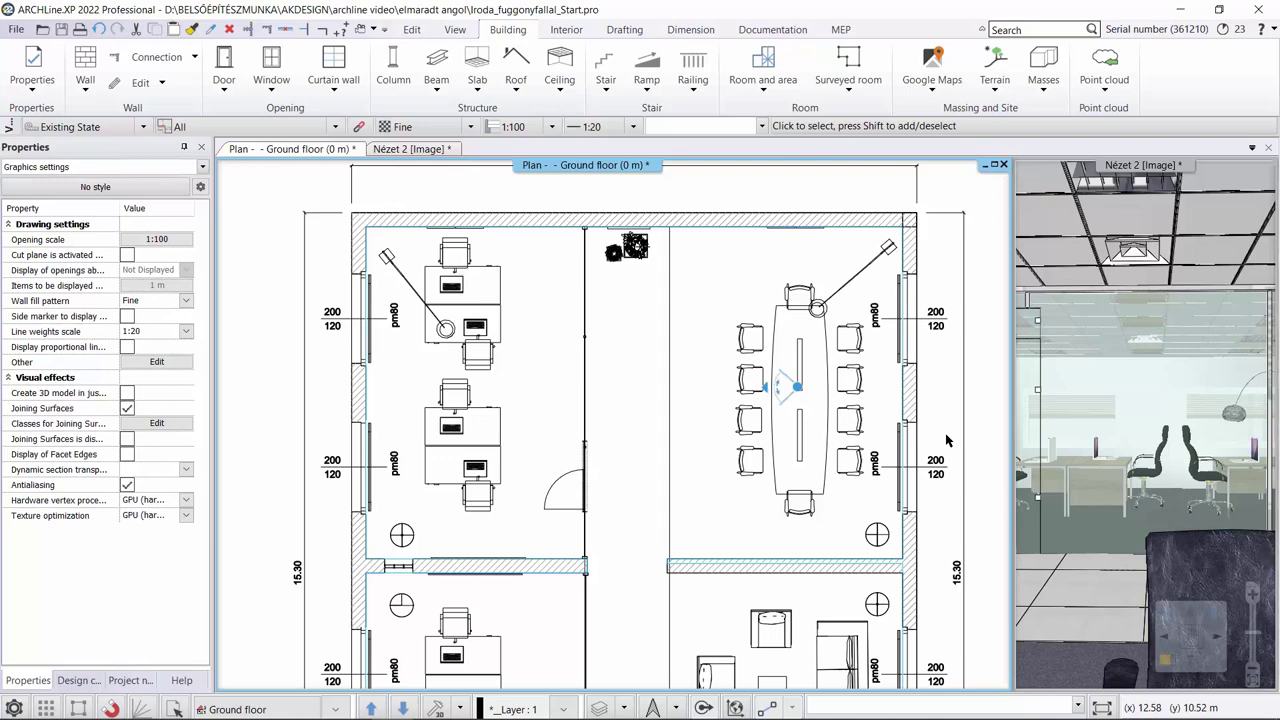
Step: Open the layout editing of the modified curtain wall and place its elevation below the first wall's elevation
right_click(587, 330)
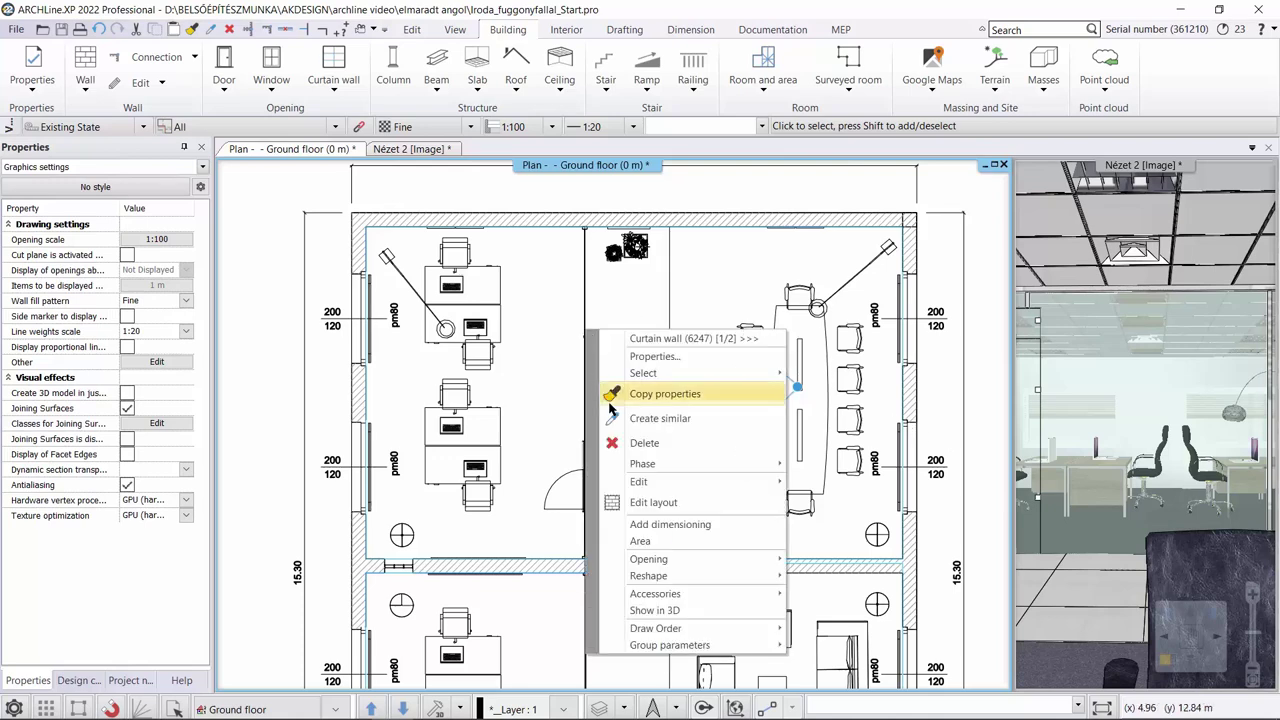
click(653, 502)
middle_drag(665, 508, 671, 312)
middle_drag(663, 536, 660, 484)
scroll(659, 500, up, 2)
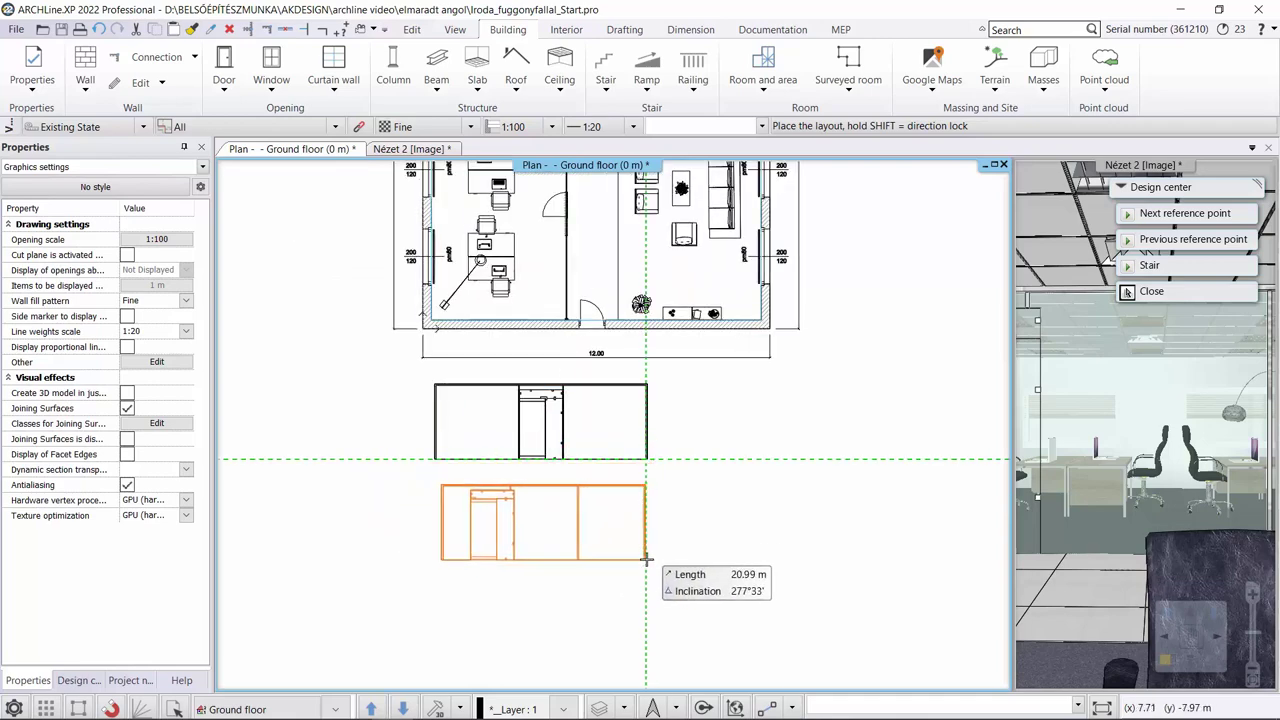
click(645, 560)
Step: Move the vertical mullion that stands above the glass door to the door's left edge
scroll(524, 570, up, 3)
click(502, 407)
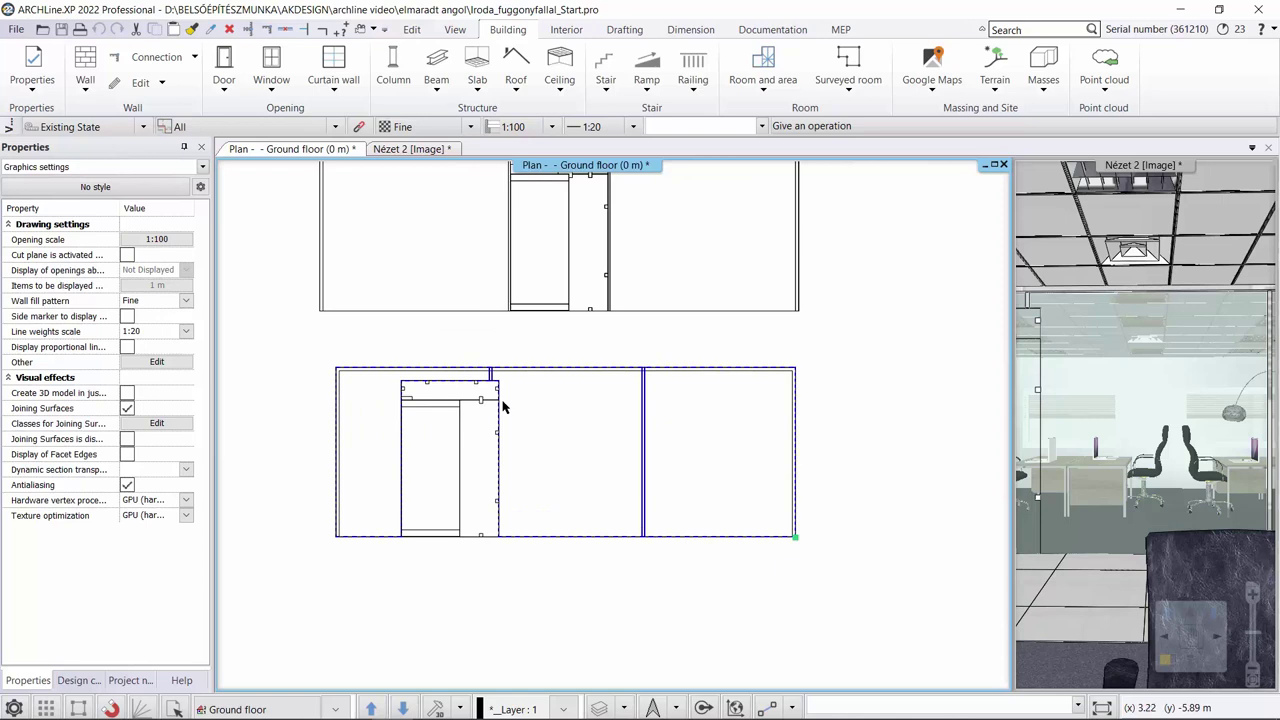
scroll(508, 400, up, 4)
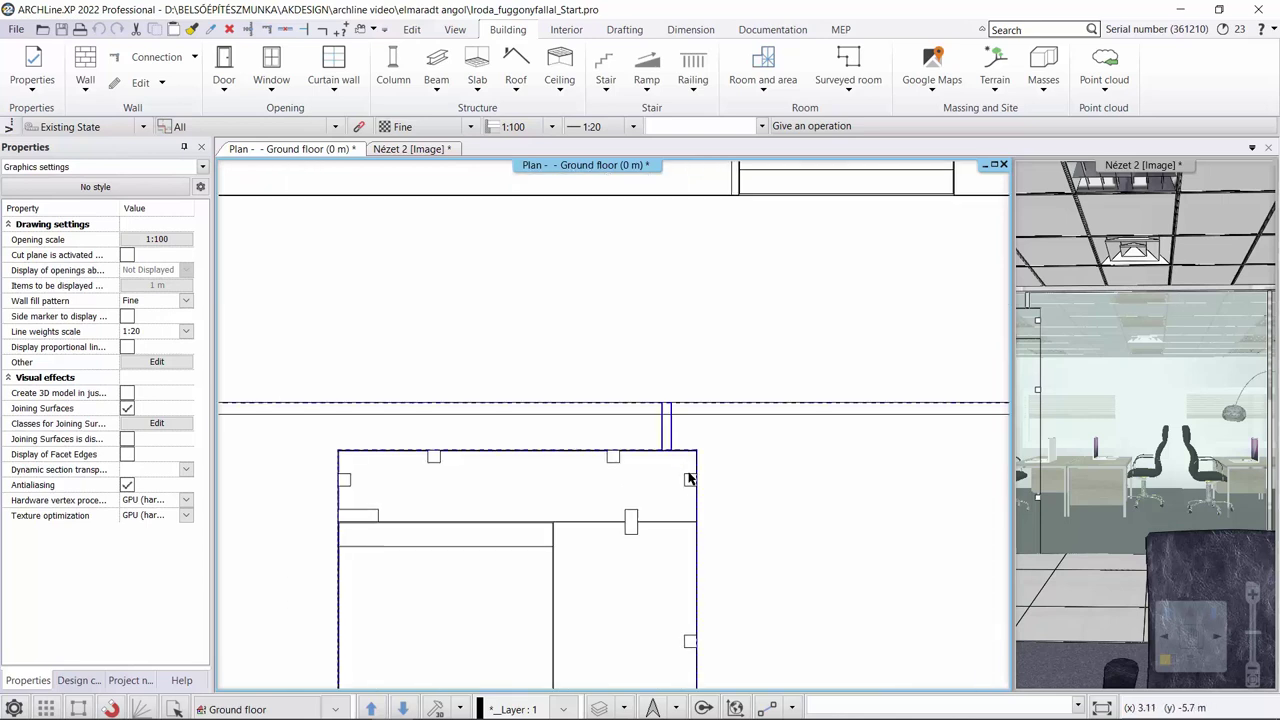
right_click(674, 438)
click(720, 444)
key(Escape)
Step: Move the remaining vertical mullion in the second curtain wall layout to the glass door's right edge
scroll(797, 442, down, 3)
middle_drag(797, 442, 611, 391)
right_click(620, 397)
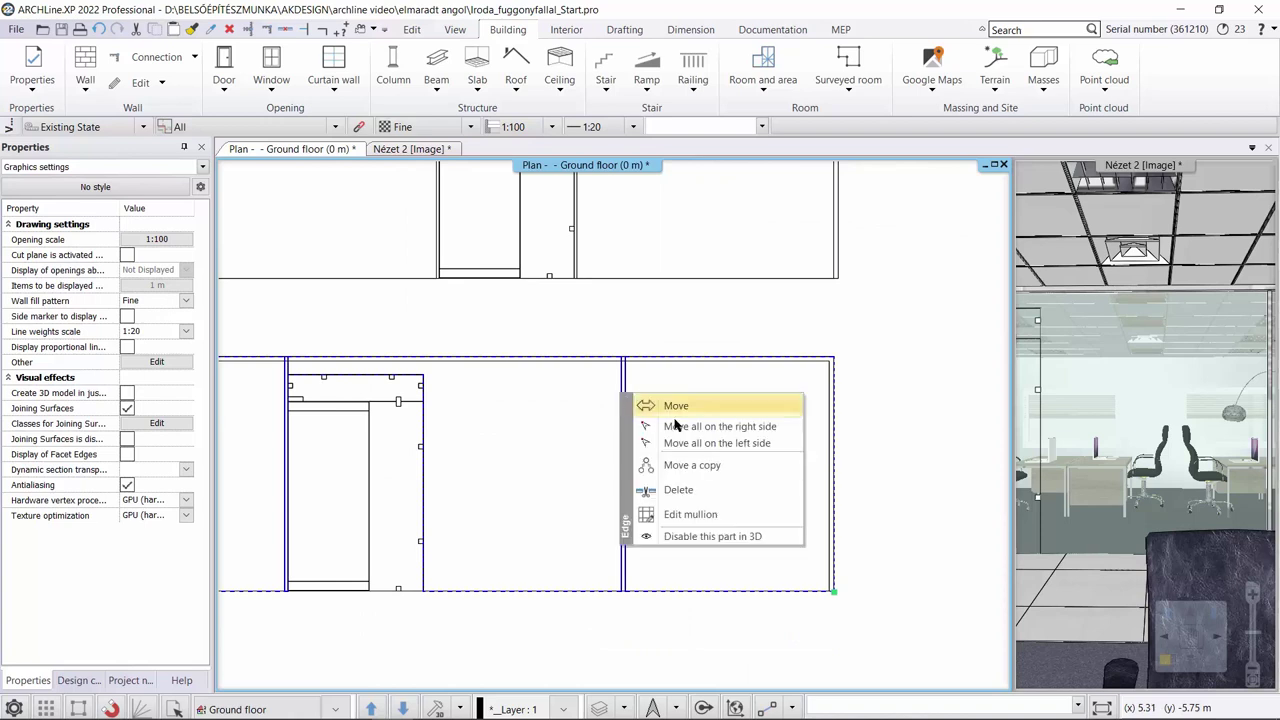
click(655, 405)
key(Escape)
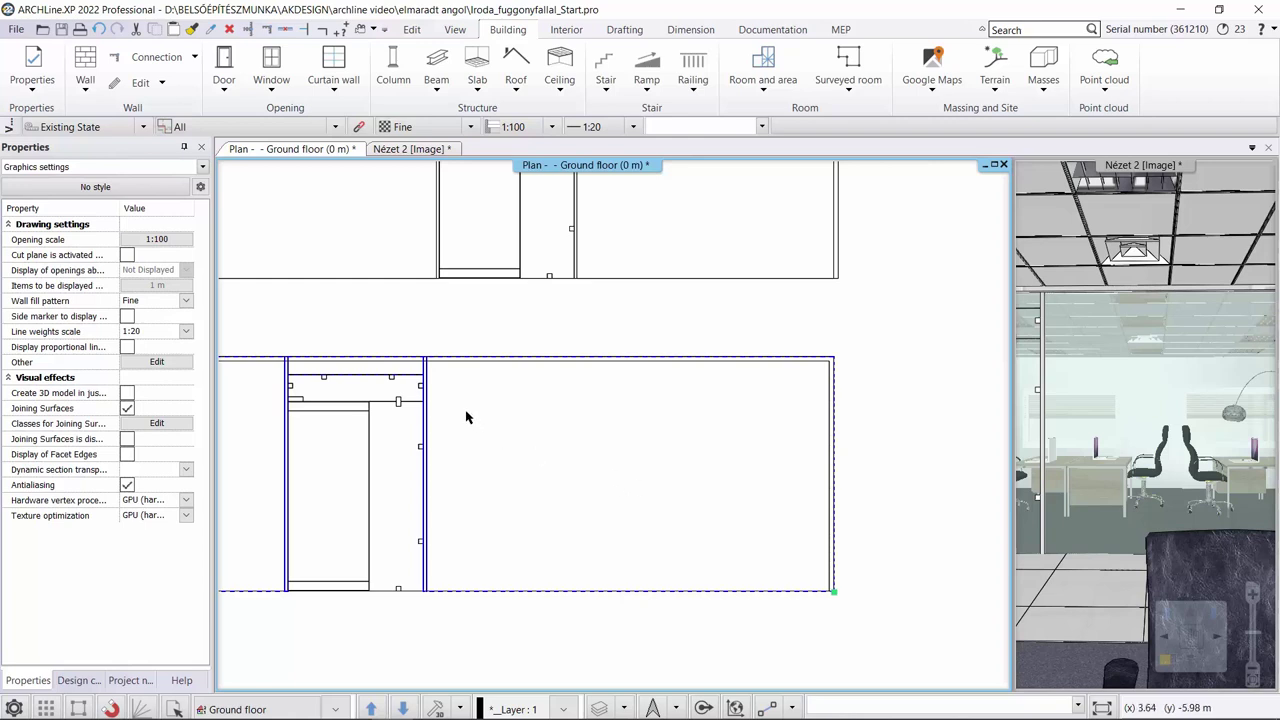
scroll(437, 420, up, 2)
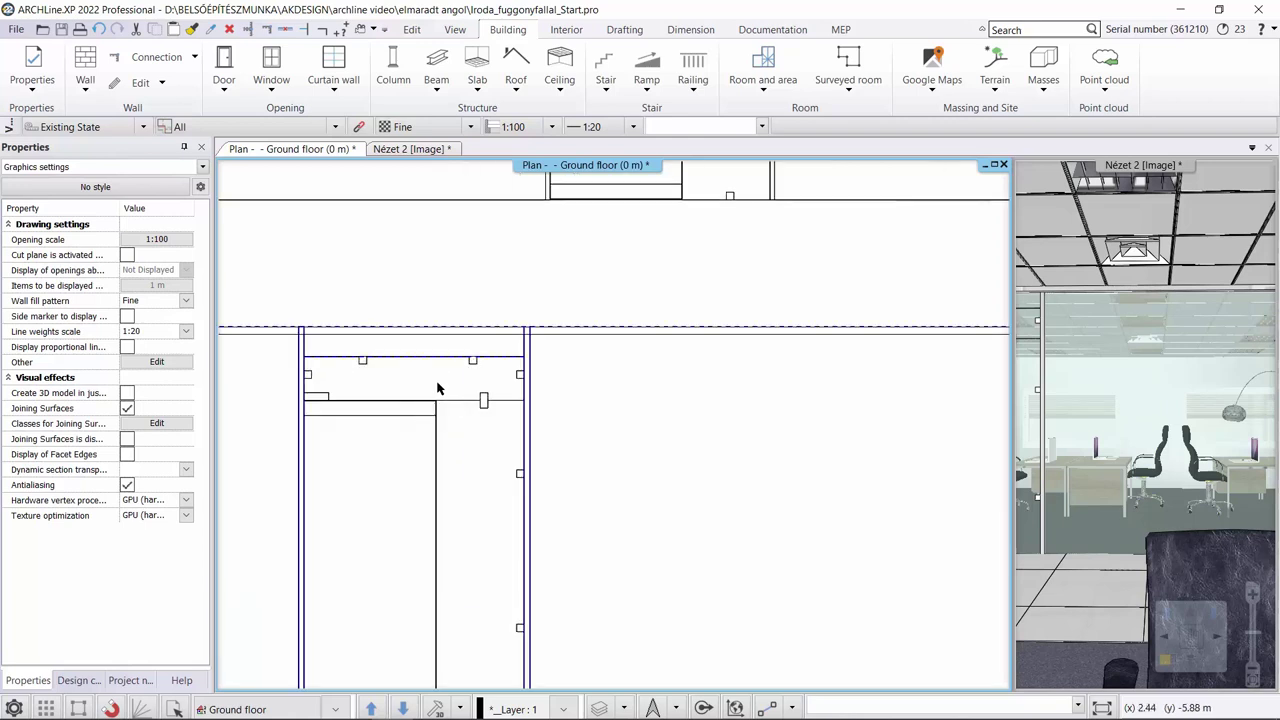
Step: Copy the vertical mullion at the glass door's right edge to the midpoint of the second curtain wall's bottom edge
right_click(524, 347)
click(571, 414)
scroll(566, 425, down, 3)
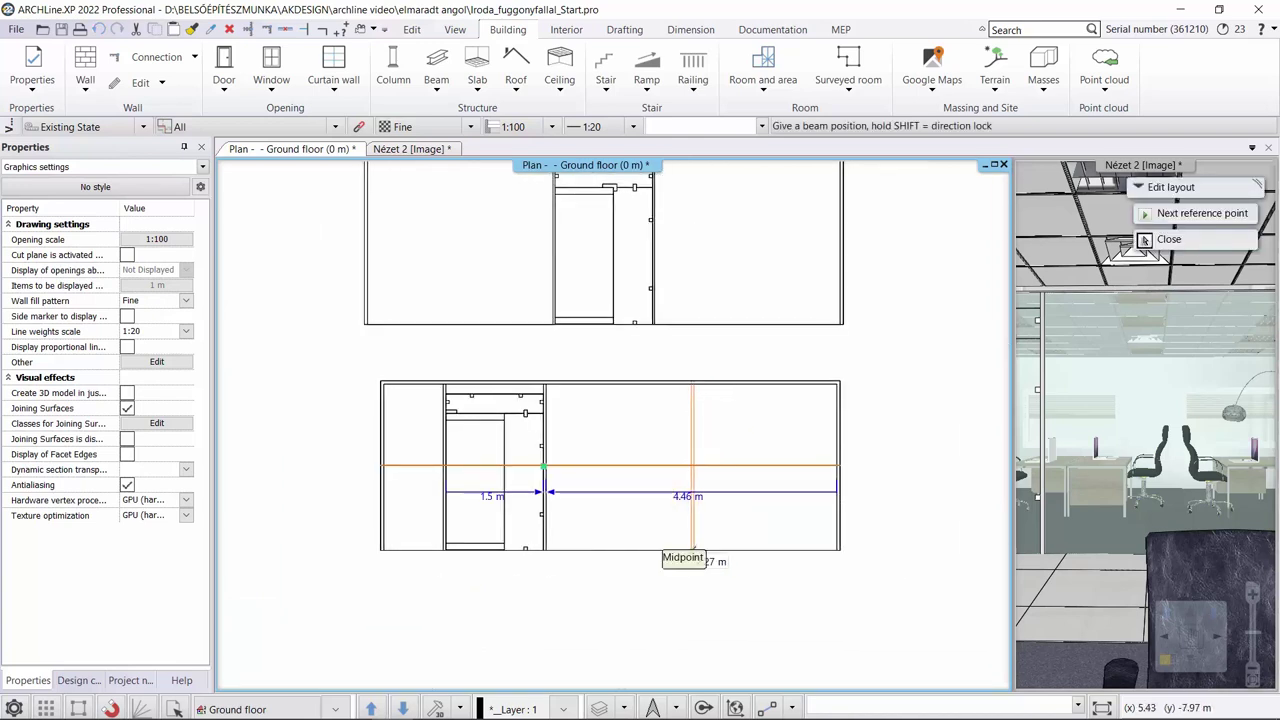
click(696, 557)
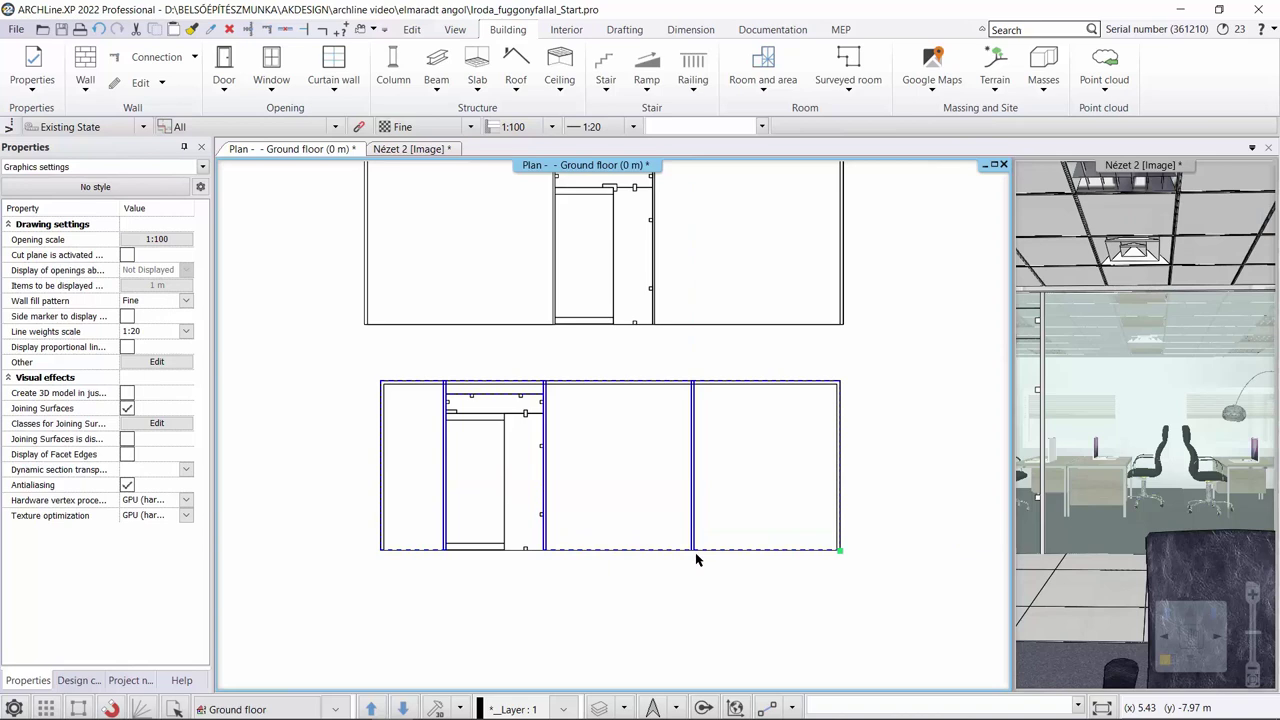
Step: Set the copied mullion's distance to the curtain wall's right frame to 2.21 m and check it in the 3D view
right_click(703, 418)
click(745, 432)
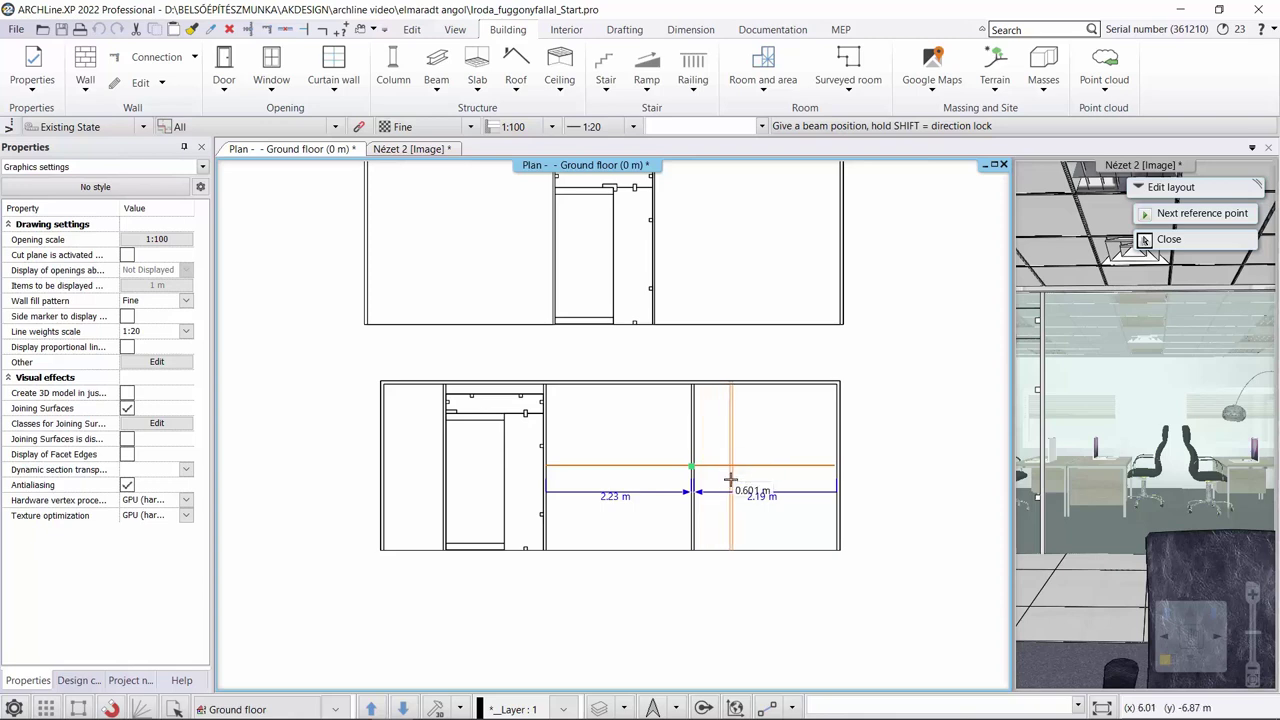
click(765, 495)
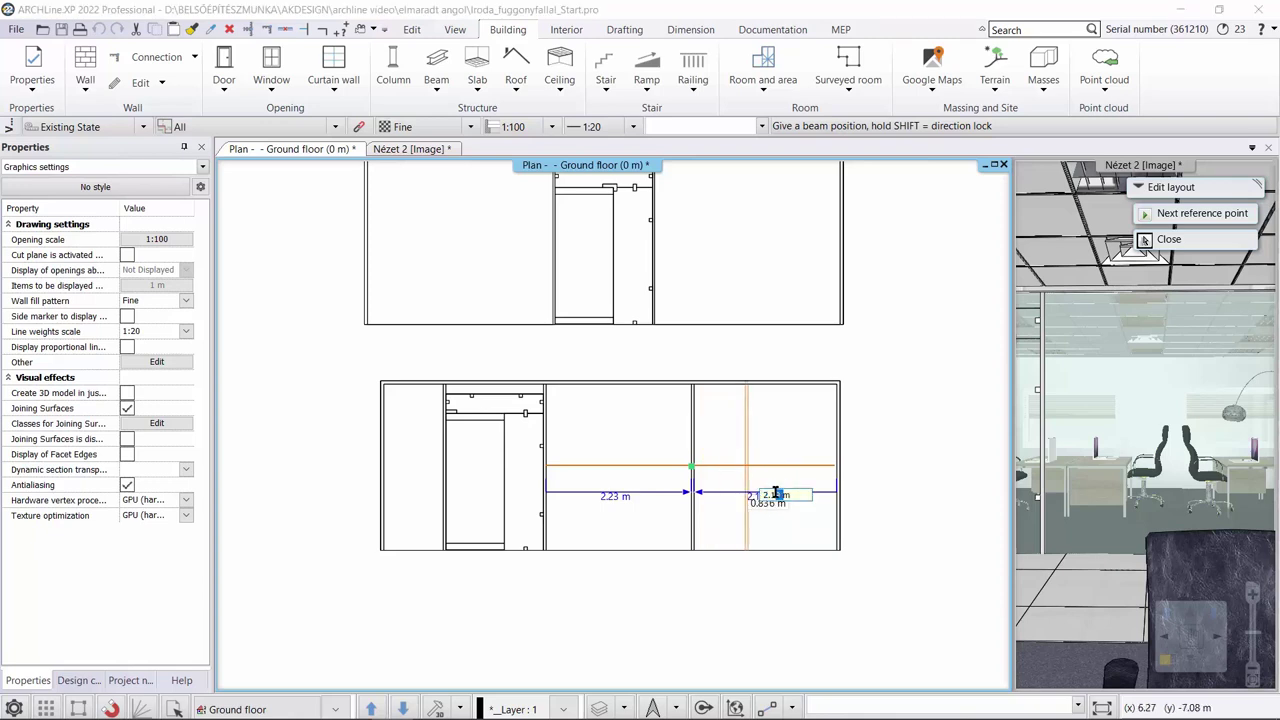
text(2.21)
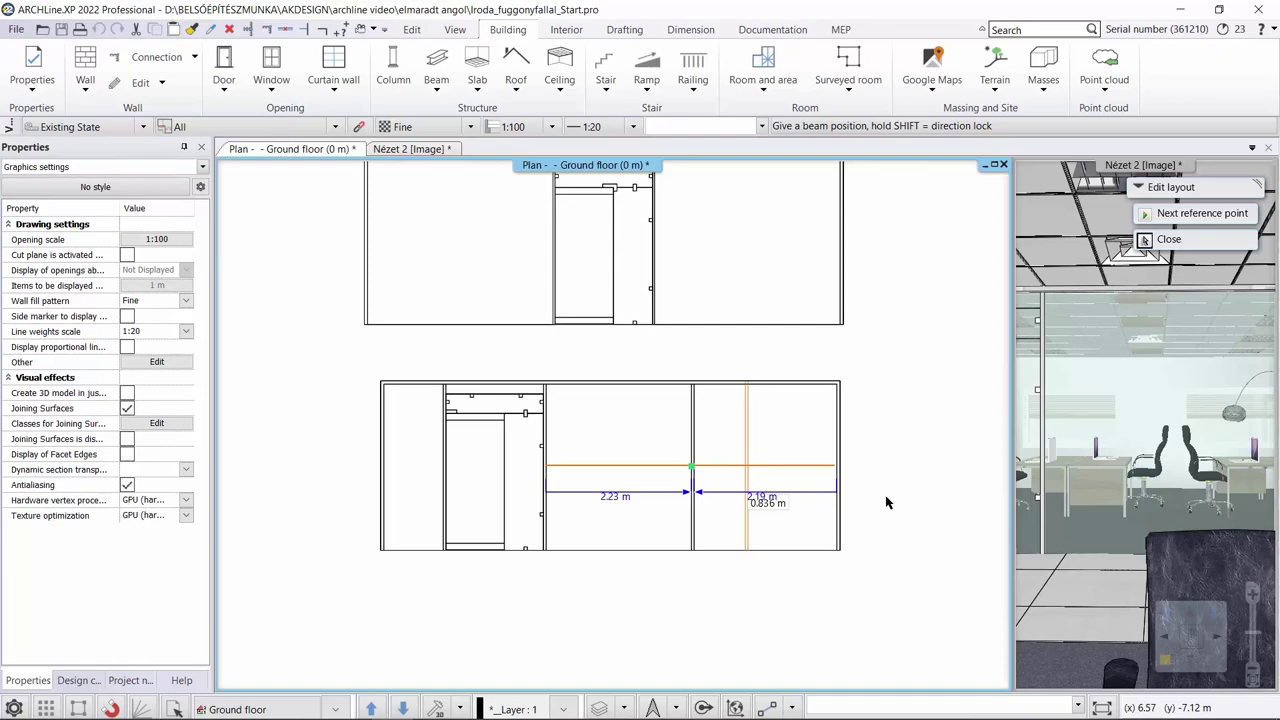
key(Return)
click(425, 149)
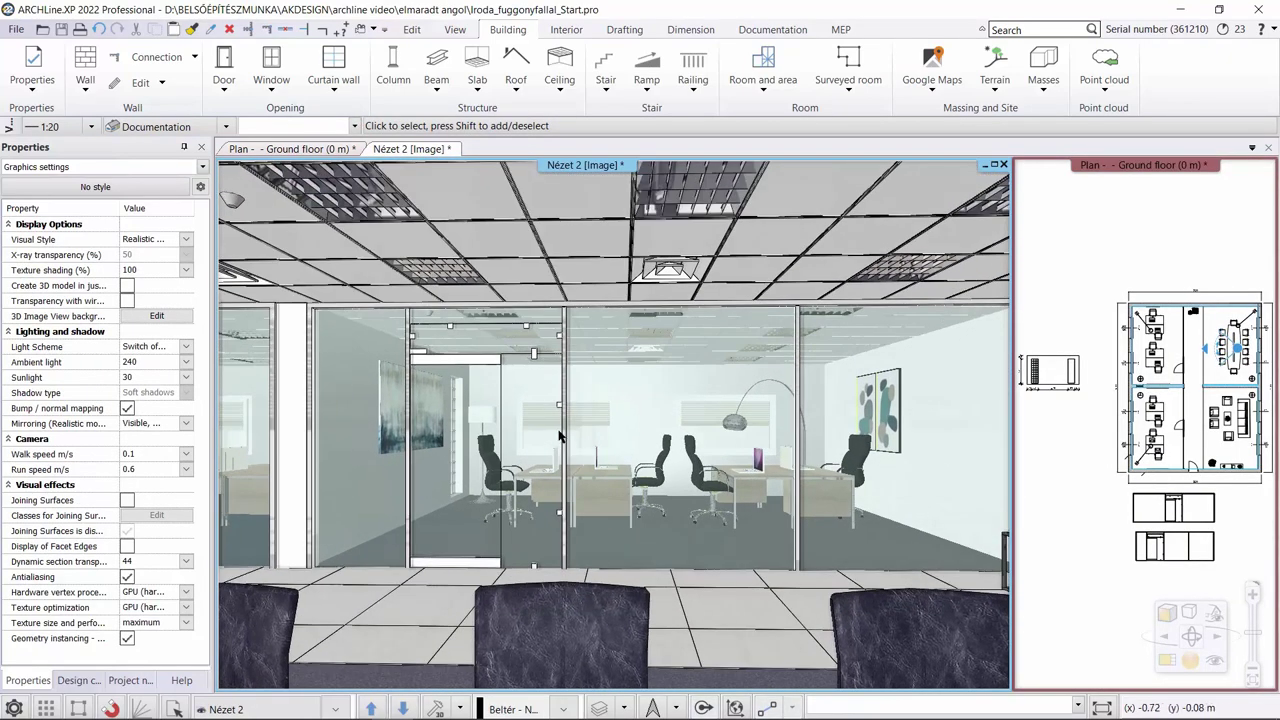
Step: Set the total thickness of the partition wall between the meeting room and the lounge to 0.1 m in plan
click(290, 149)
scroll(733, 374, up, 4)
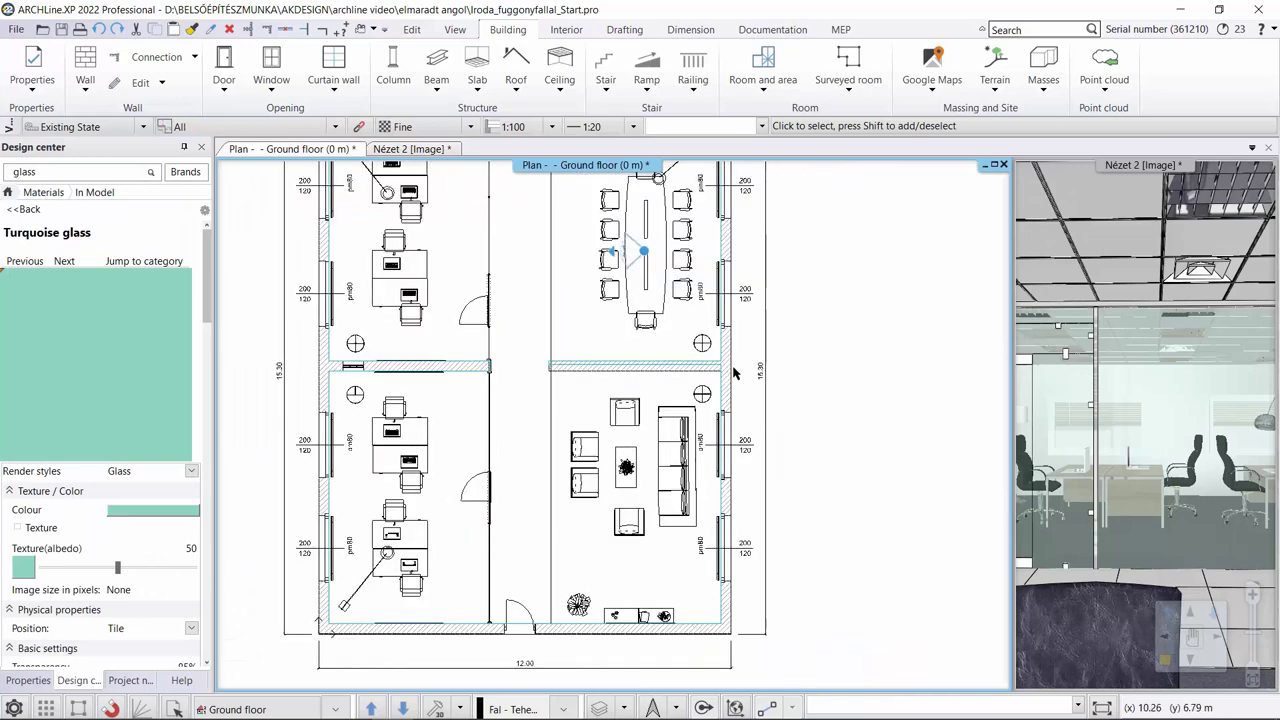
middle_drag(677, 384, 685, 453)
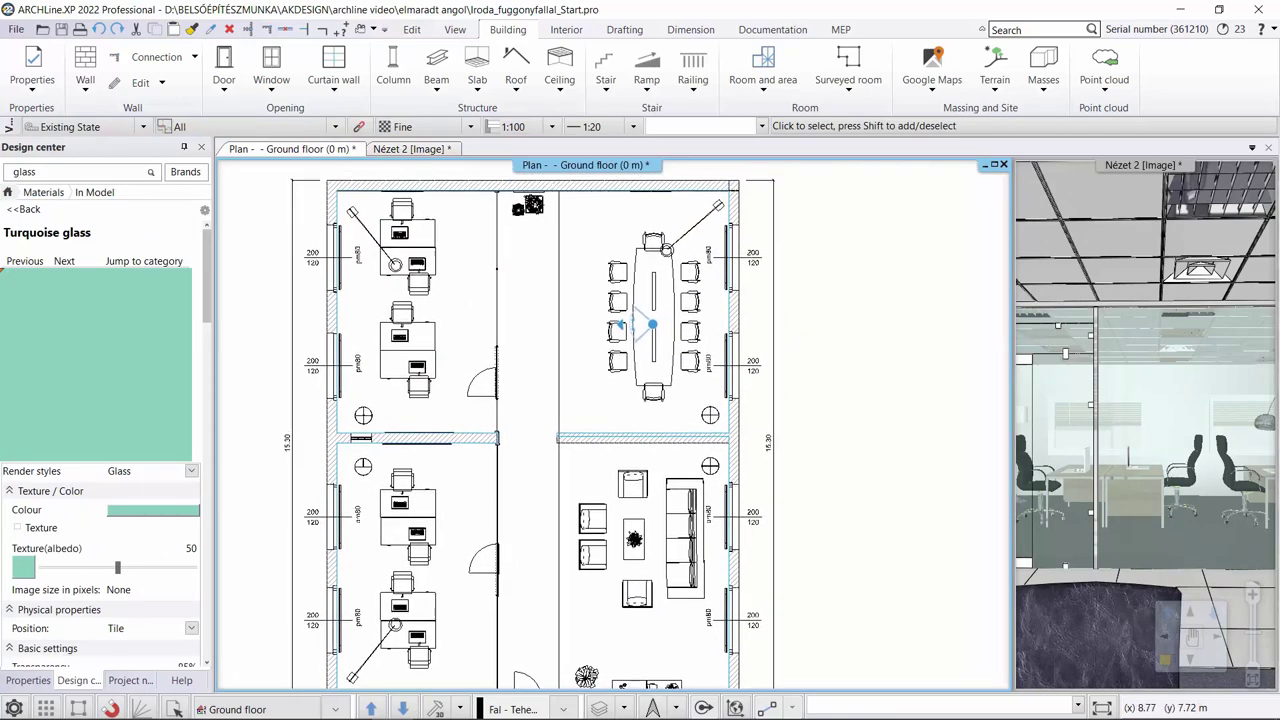
click(656, 443)
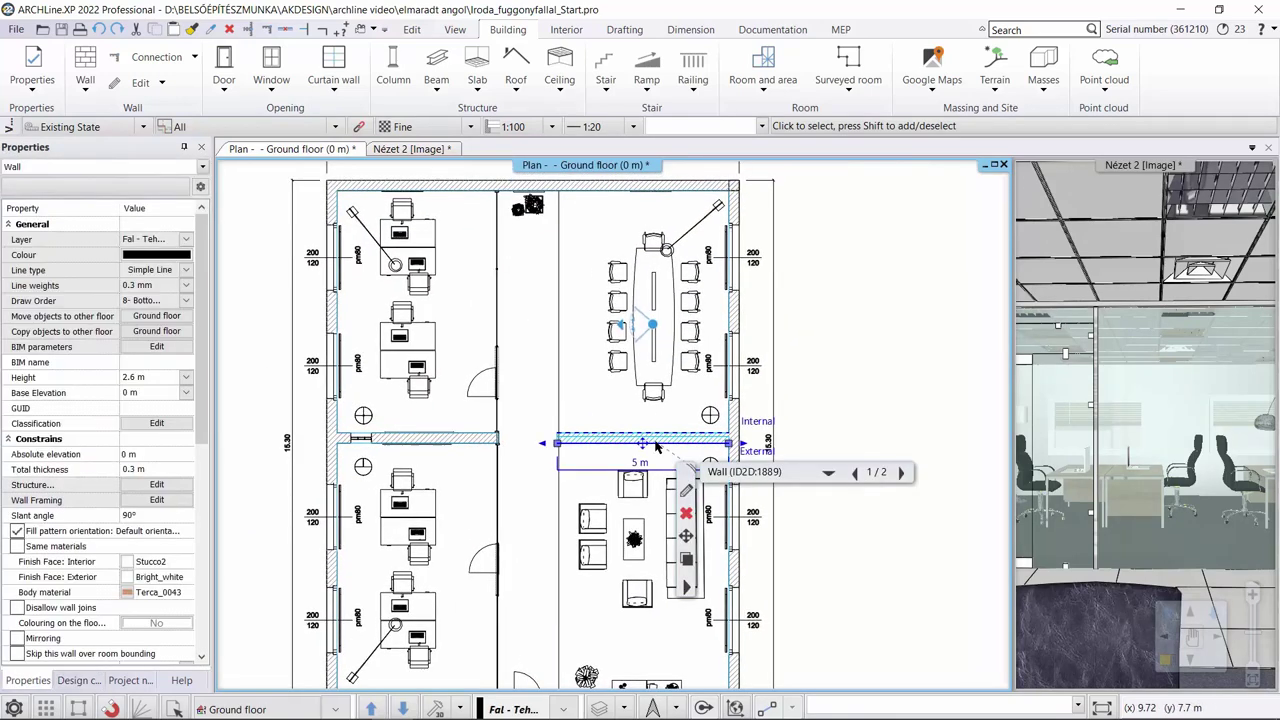
click(134, 468)
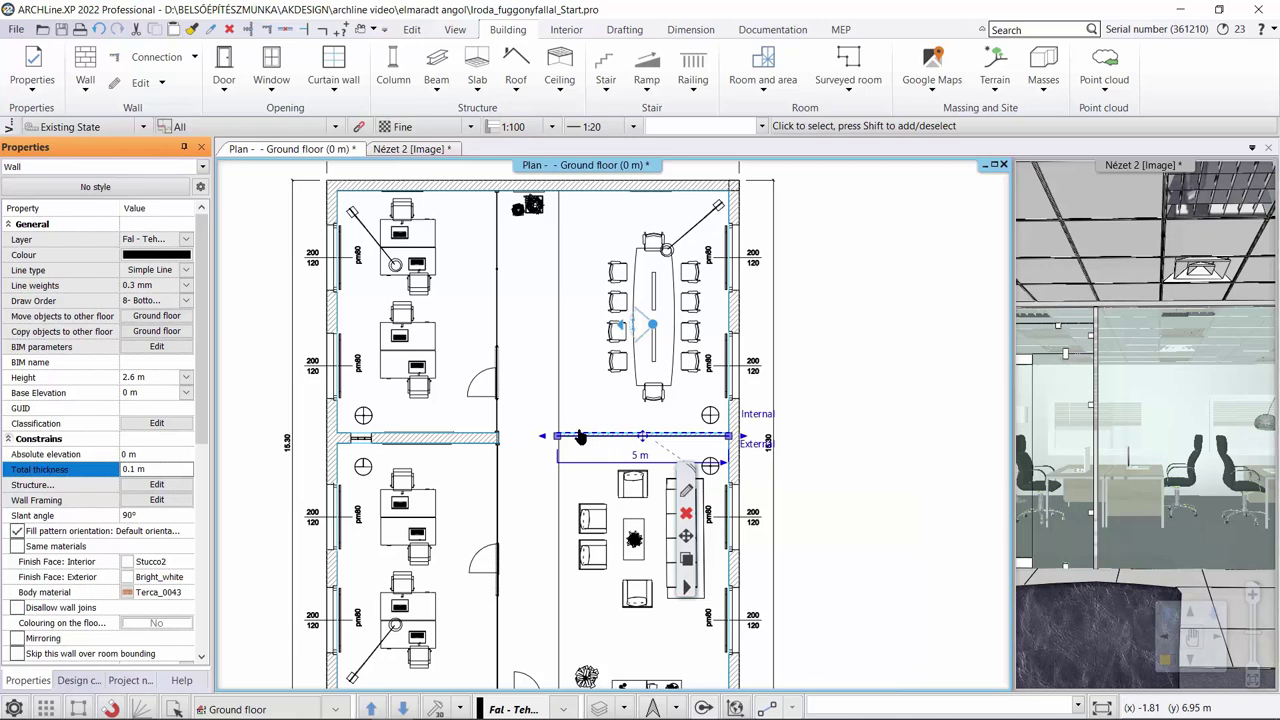
Step: Draw a wall similar to the thin partition, about 7.05 m long, from its corridor end up to the upper exterior wall
scroll(580, 437, up, 5)
right_click(611, 444)
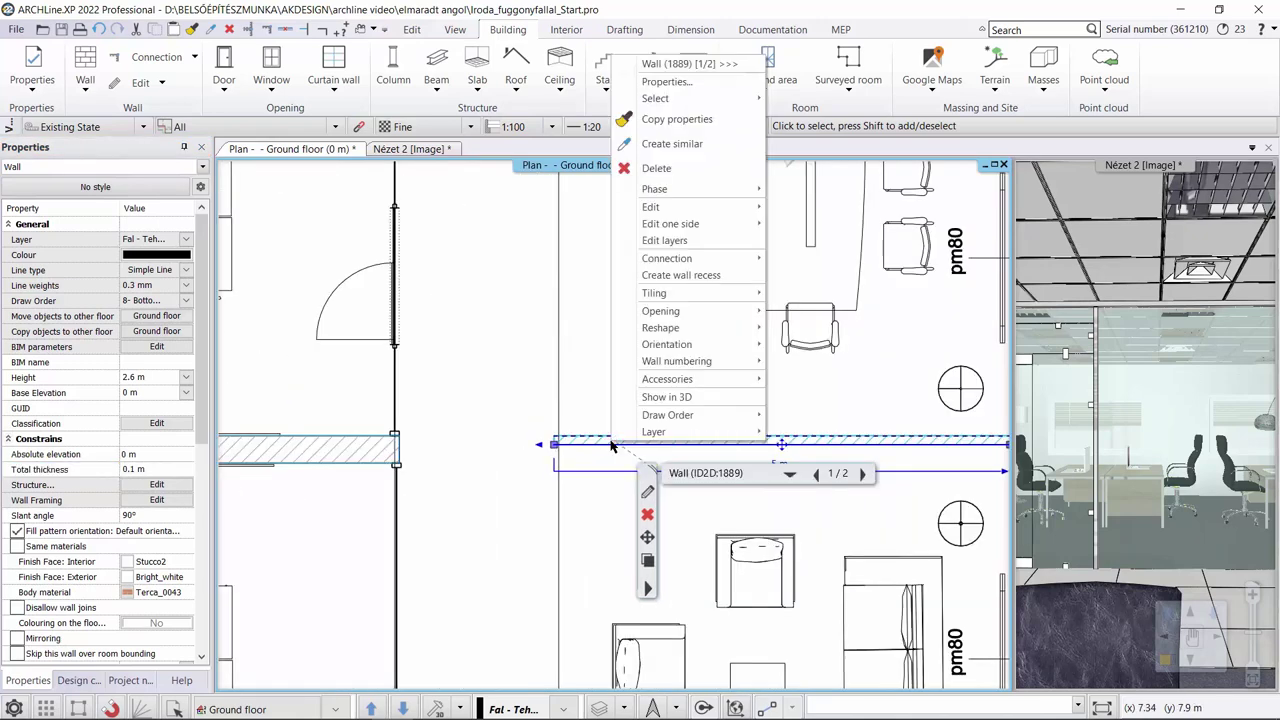
click(672, 143)
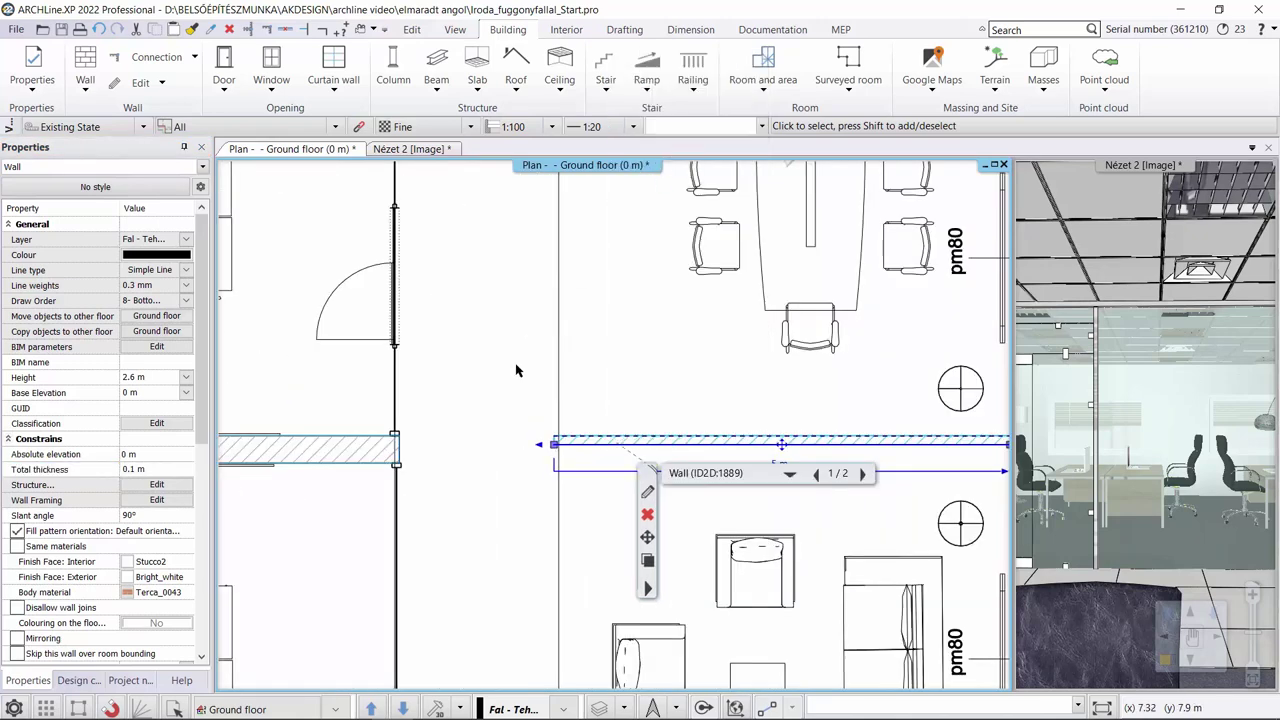
click(558, 436)
middle_drag(568, 190, 545, 568)
middle_drag(542, 272, 546, 528)
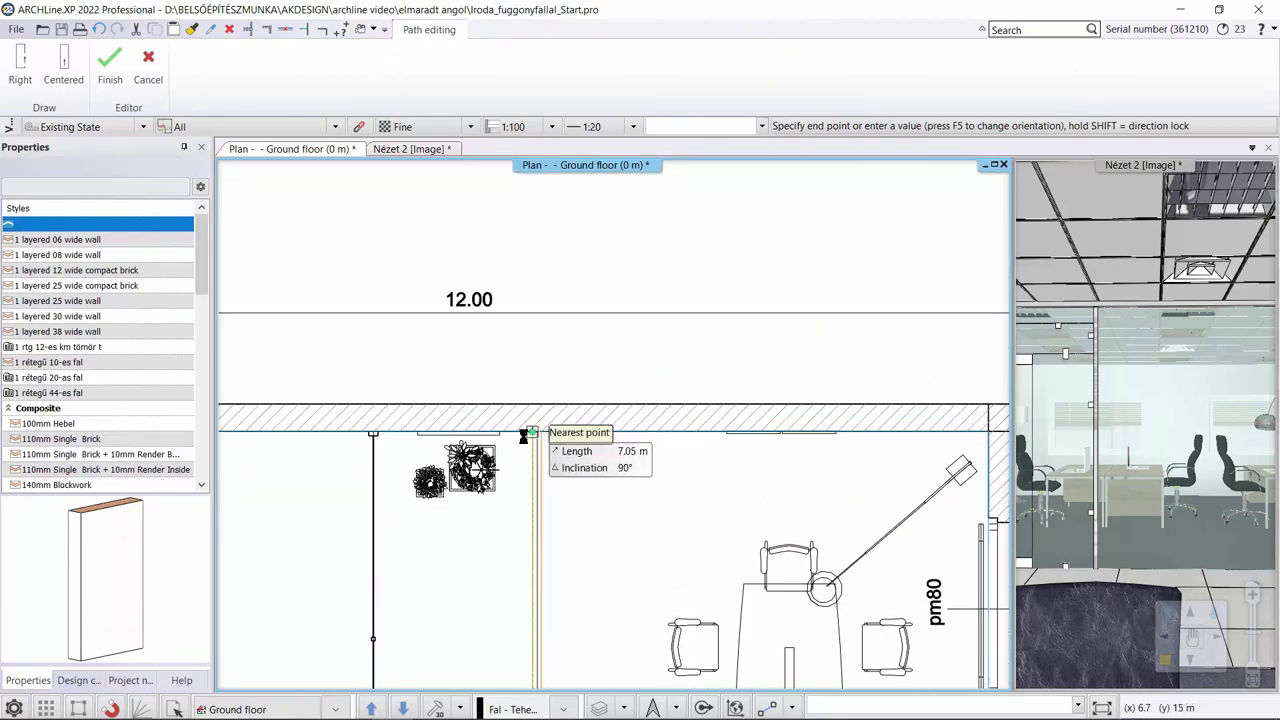
click(523, 436)
scroll(525, 430, down, 5)
key(Escape)
Step: Convert the thin partition wall and the new corridor wall of the meeting room to curtain walls
scroll(613, 518, down, 3)
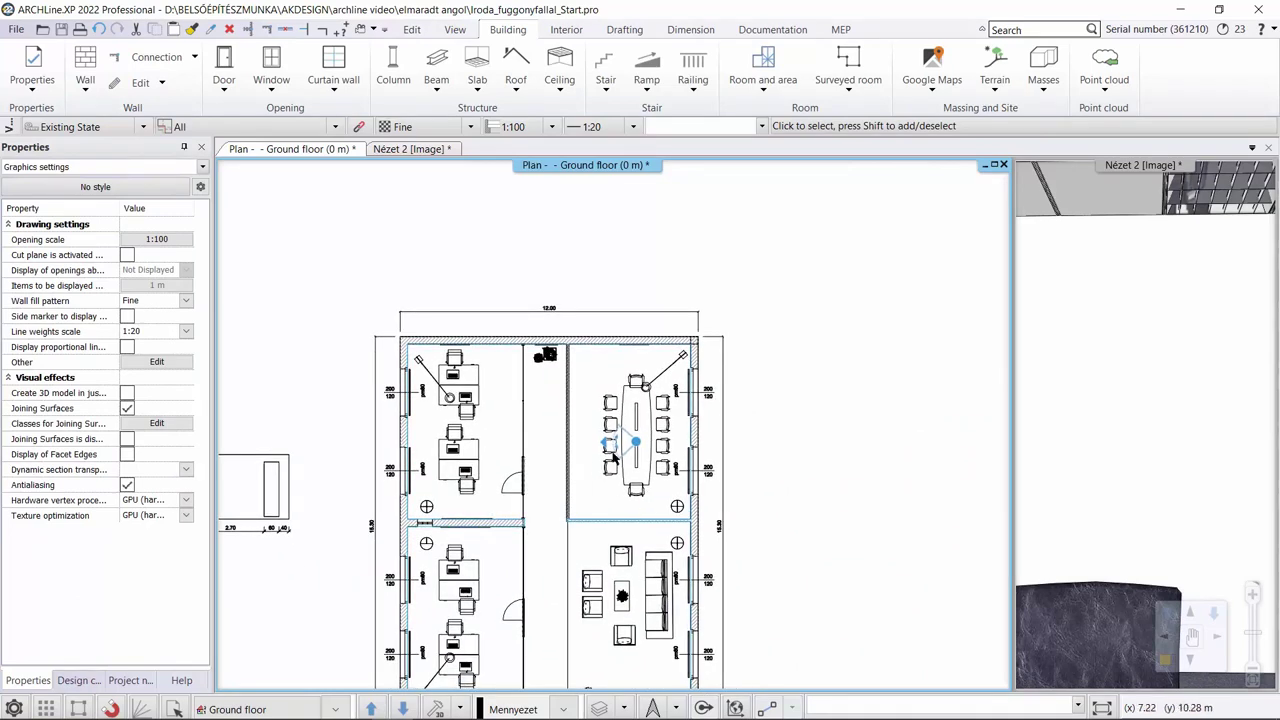
scroll(650, 600, up, 2)
click(336, 92)
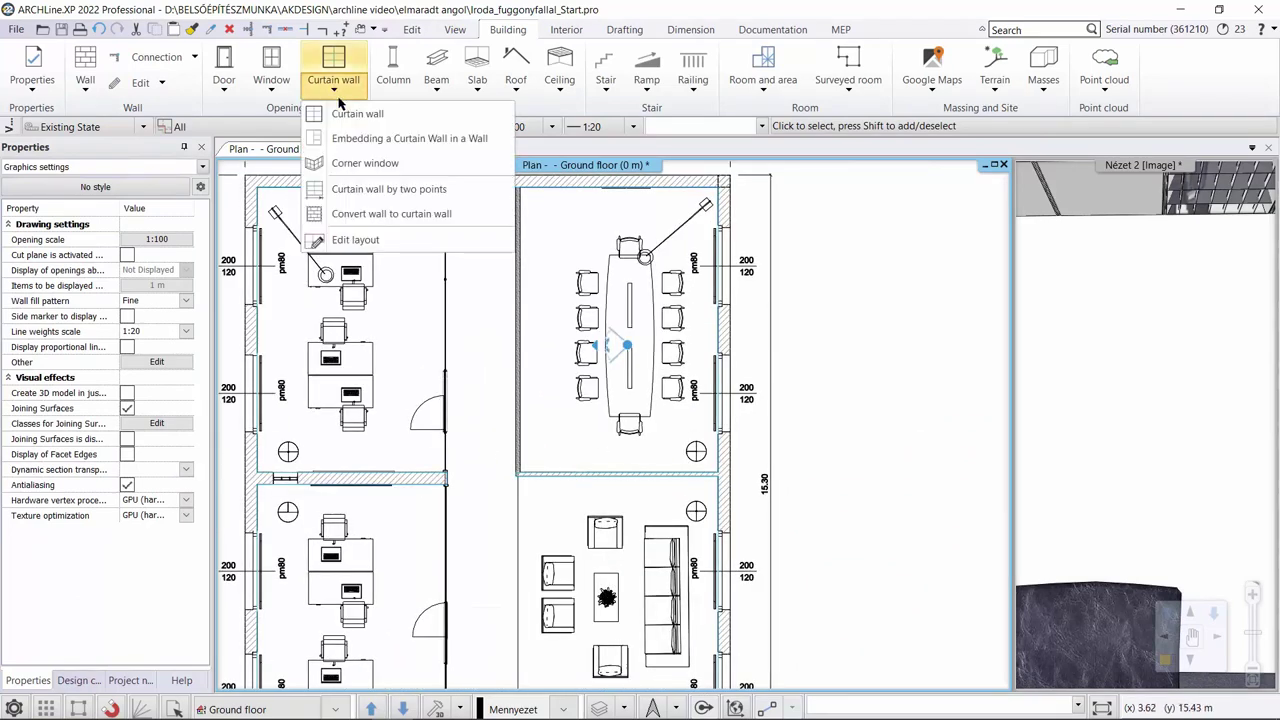
click(371, 212)
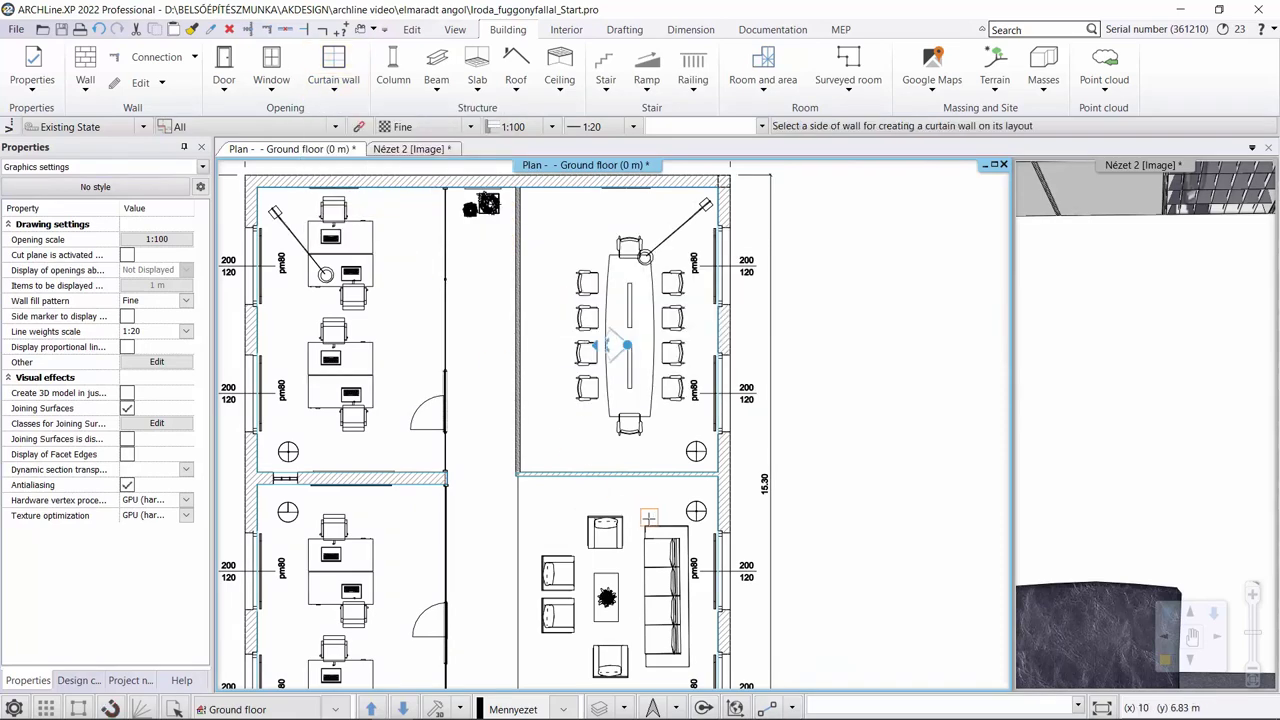
click(516, 389)
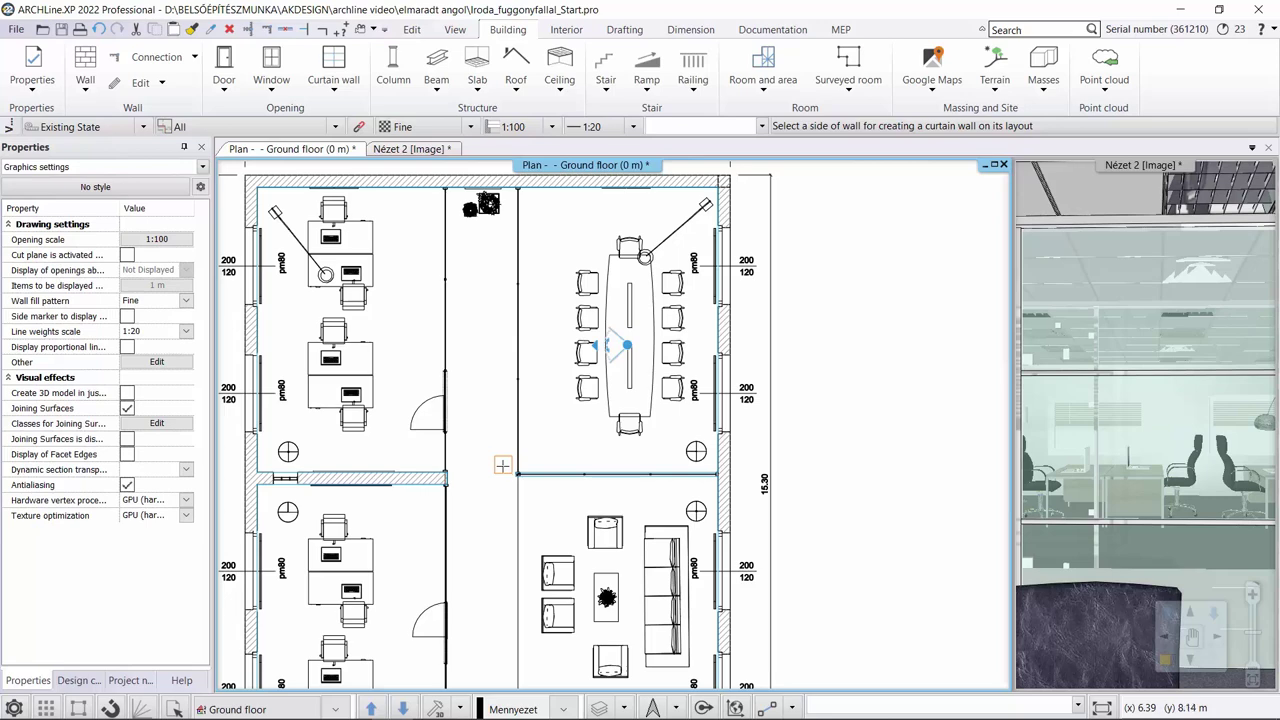
key(Escape)
Step: Hide the nearer office's curtain wall and its glass door in the 3D view to expose the meeting room's curtain wall
right_click(445, 306)
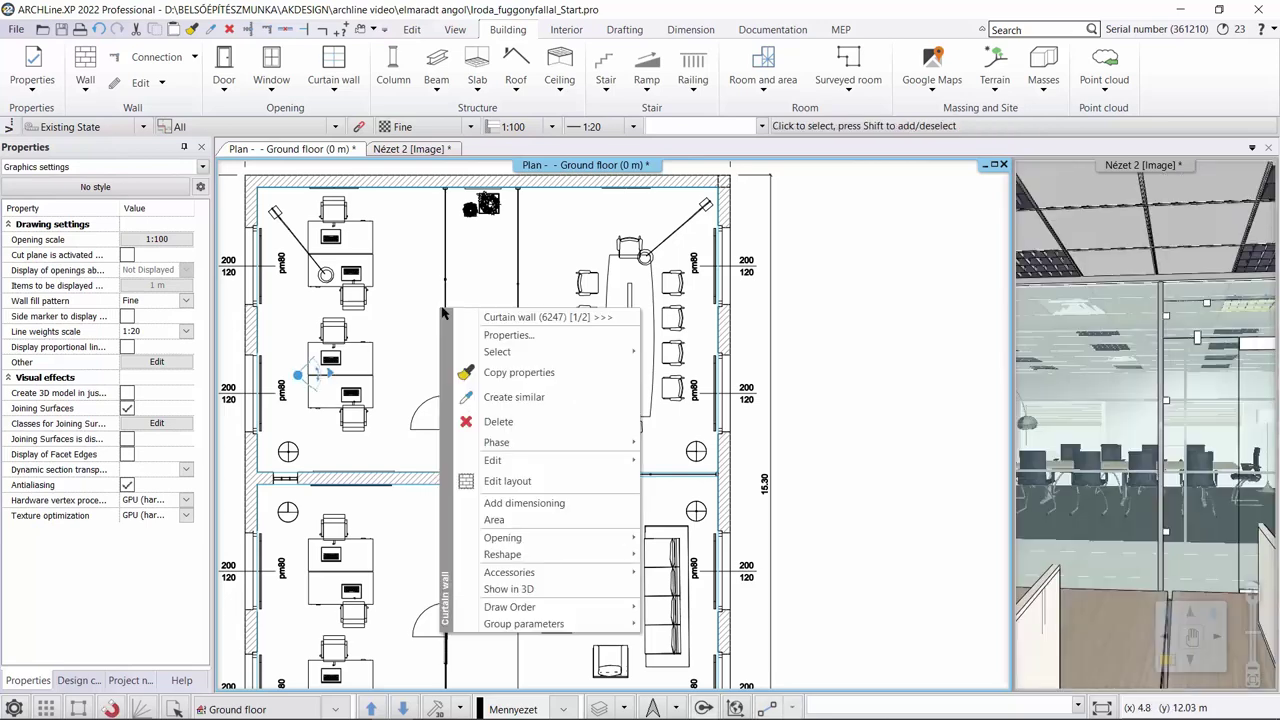
click(444, 296)
right_click(1087, 352)
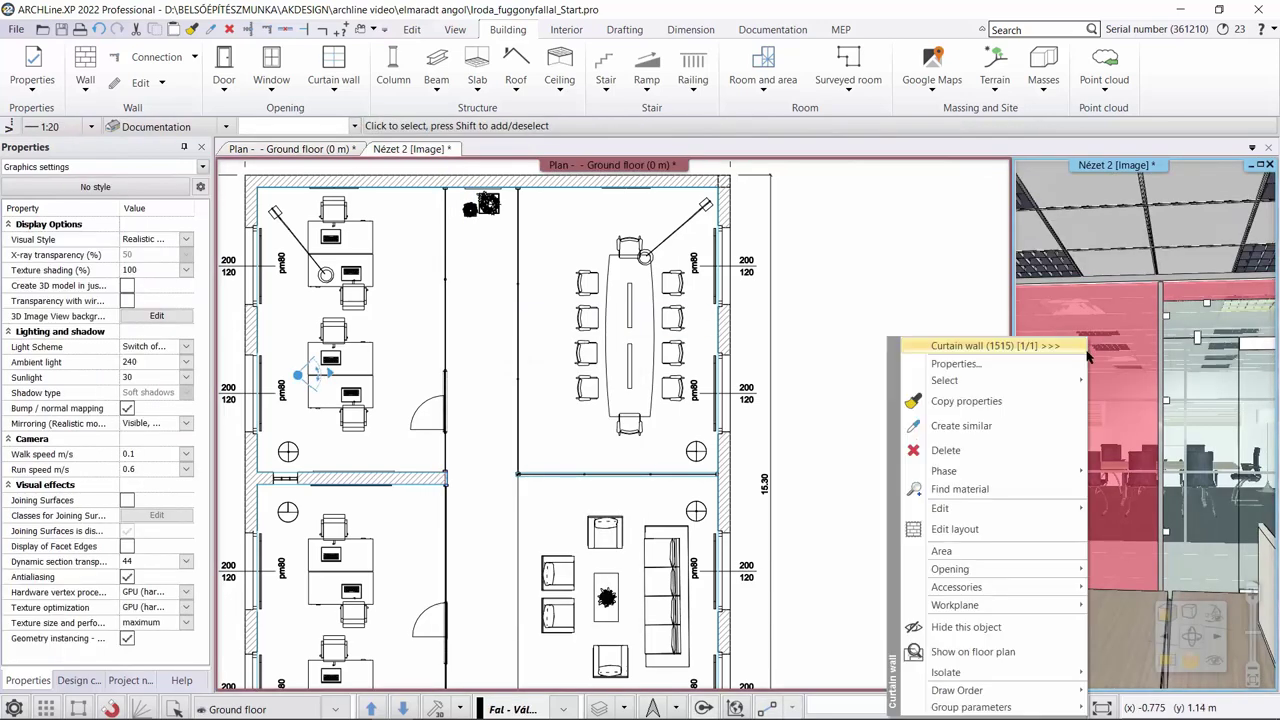
click(984, 627)
right_click(1217, 392)
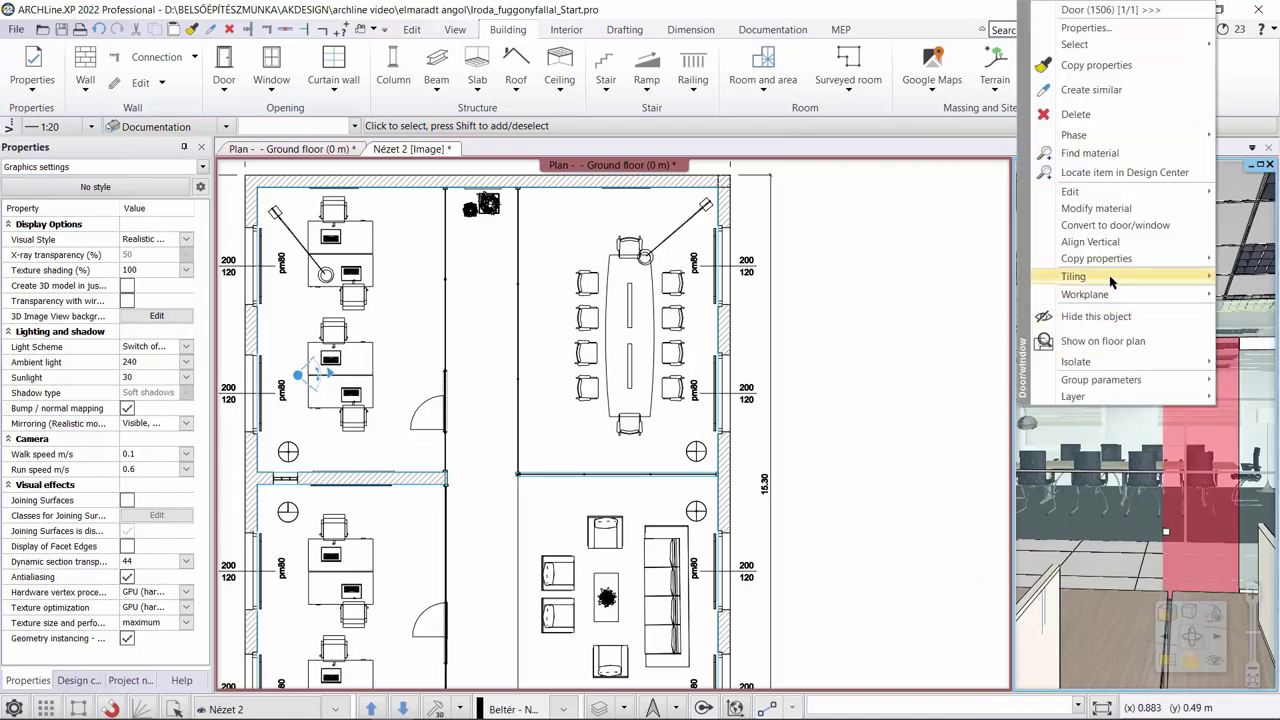
click(1090, 316)
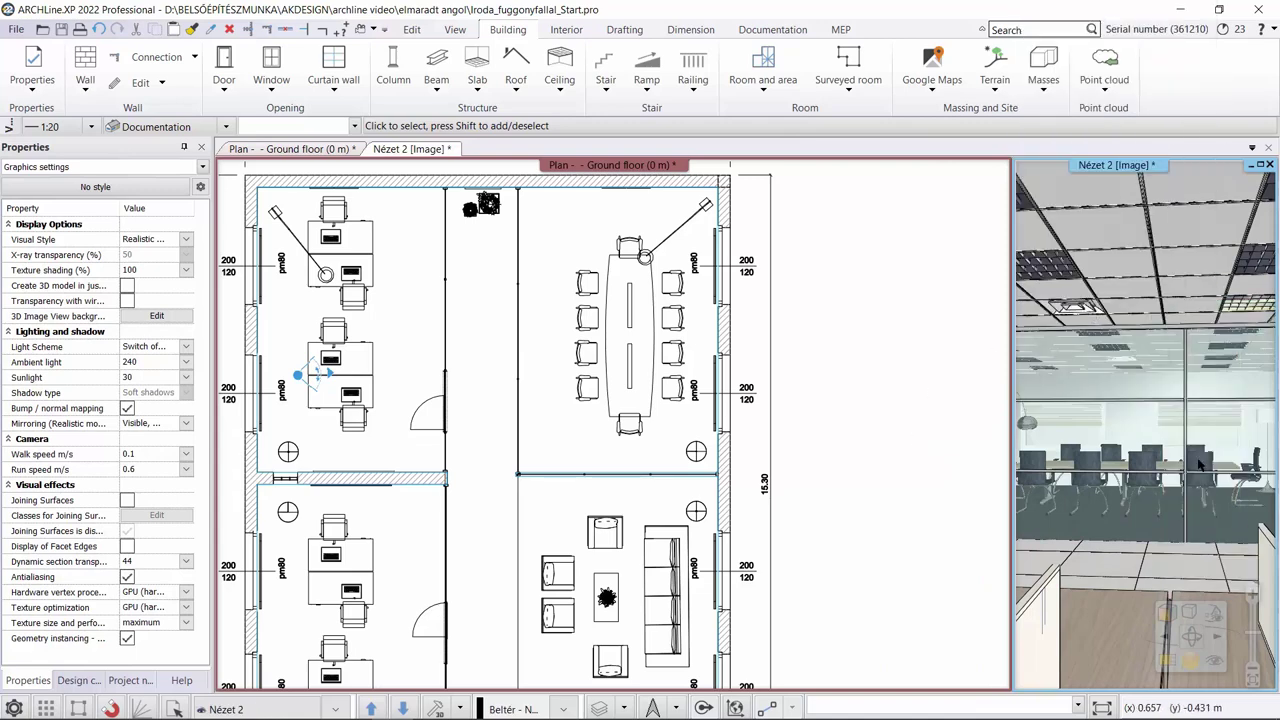
middle_drag(1185, 411, 1131, 417)
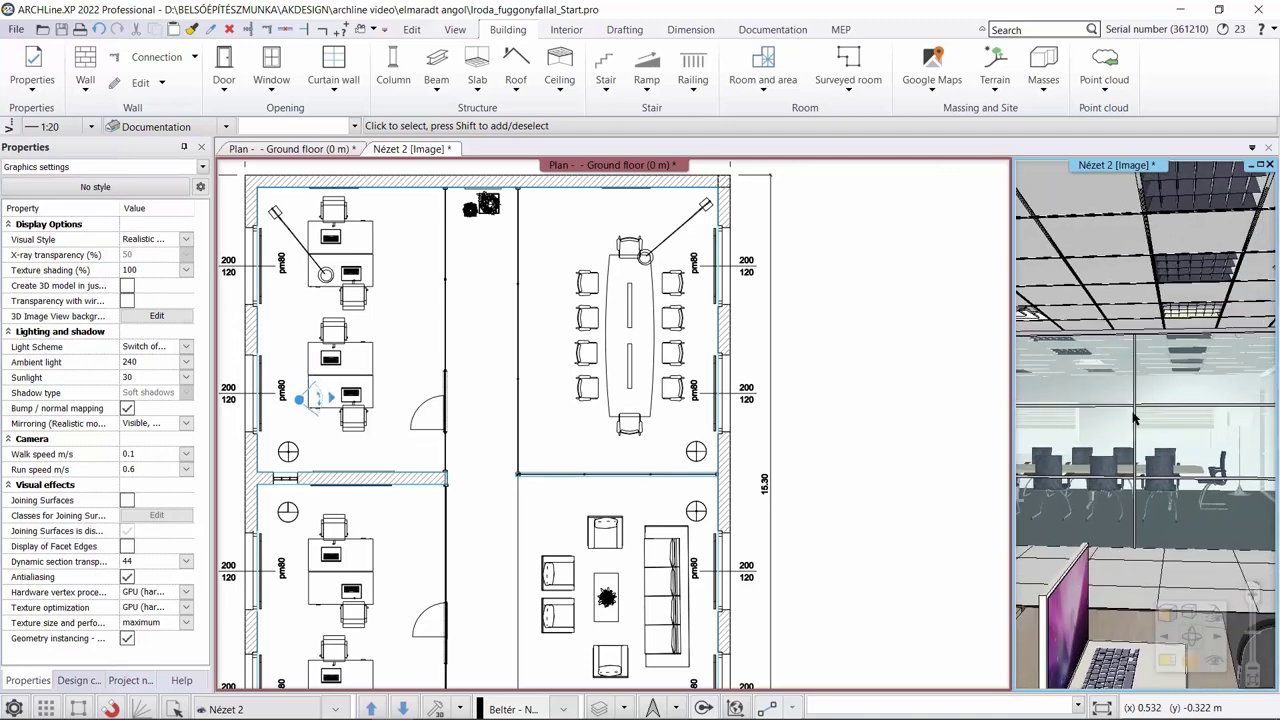
Step: Open the outdoor glass doors category in the Design center with the floor plan active
click(825, 346)
click(85, 681)
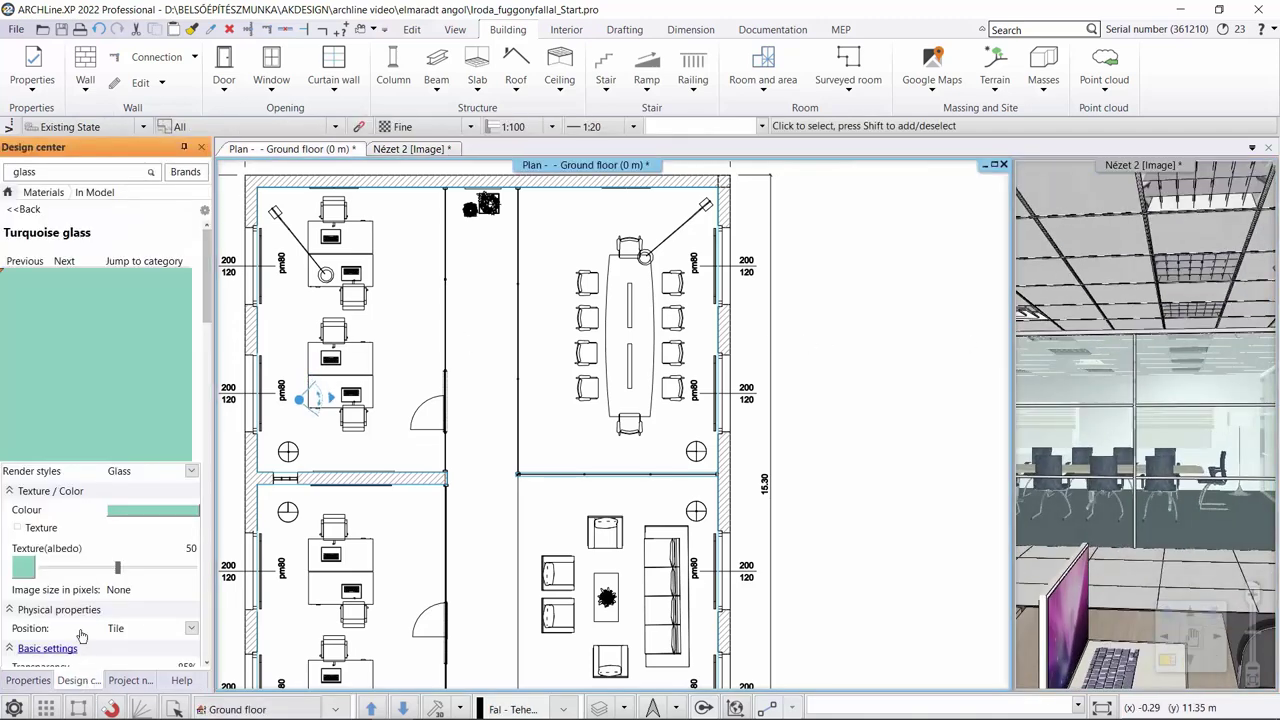
click(7, 191)
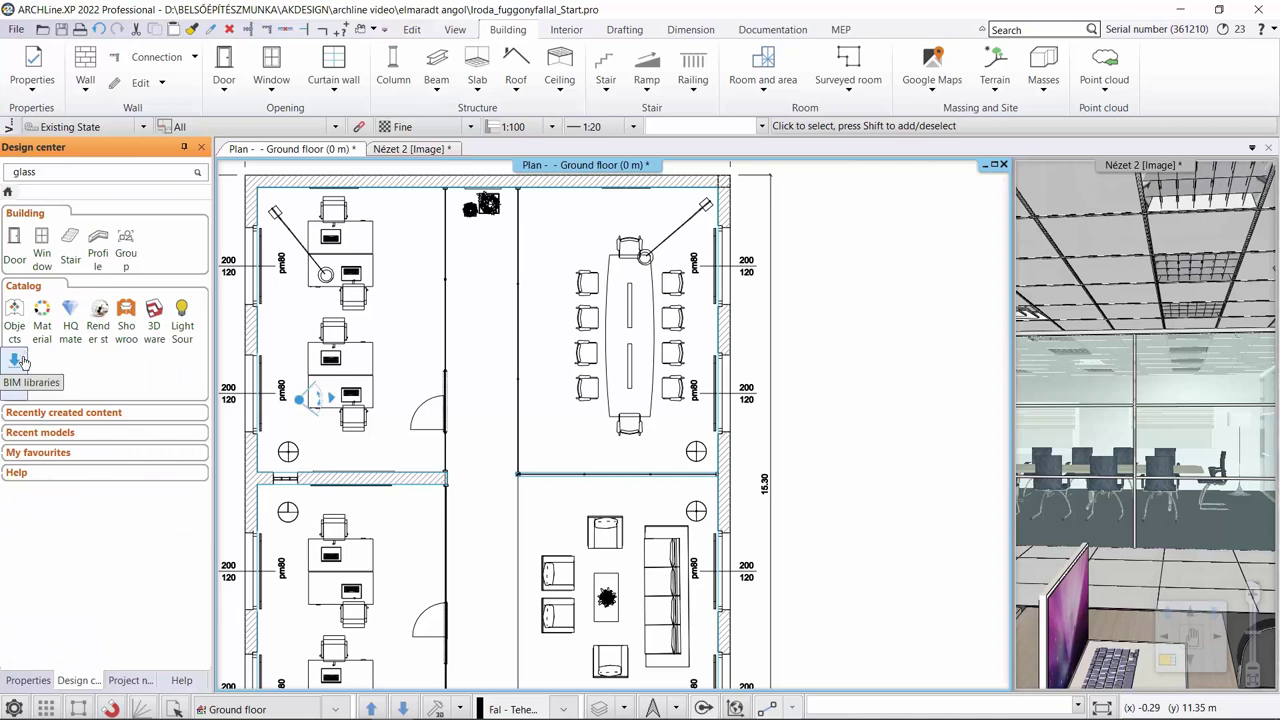
click(17, 256)
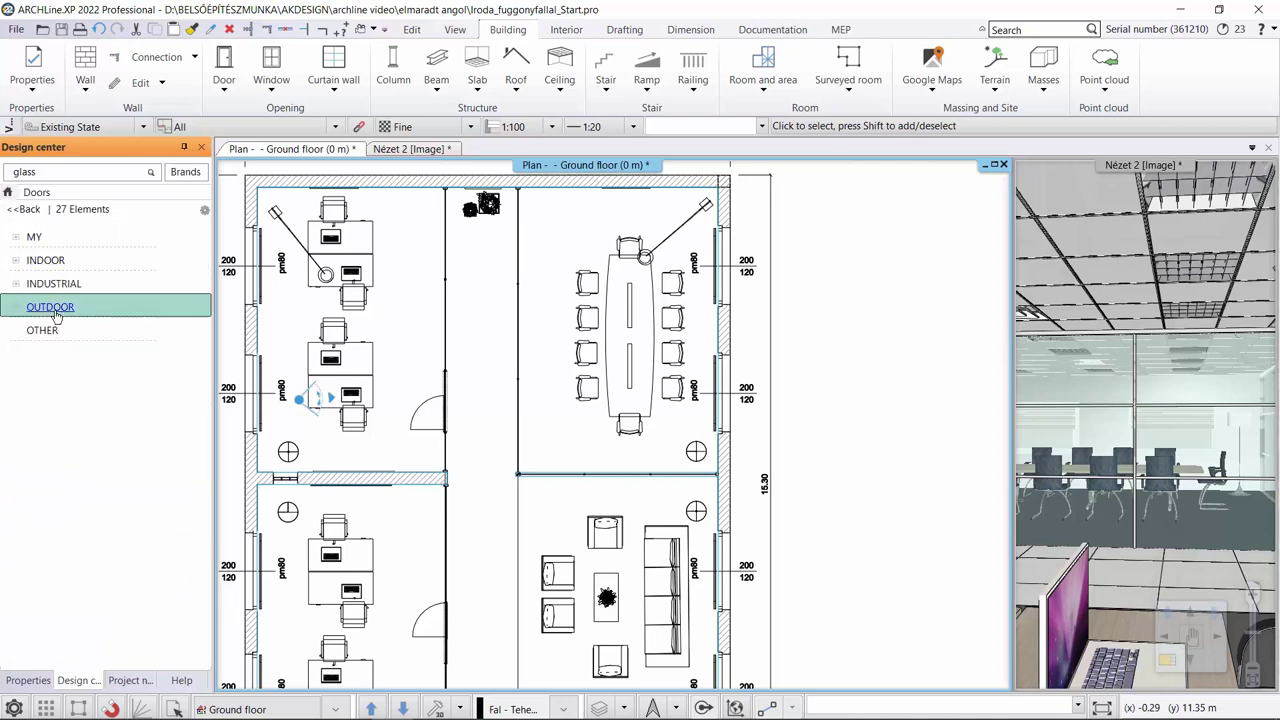
click(50, 307)
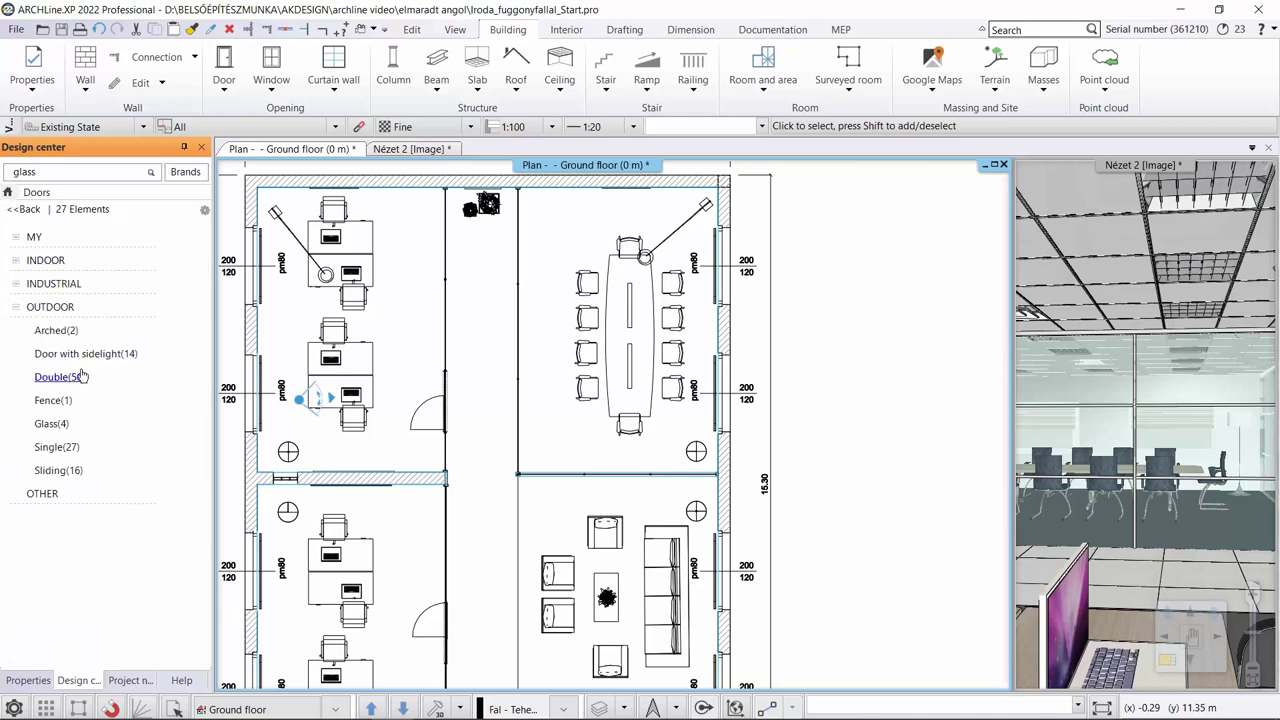
click(60, 424)
Step: Place the single leaf glass door in the meeting room's corridor curtain wall, 1 m from the lower corner, swinging into the room
drag(157, 478, 518, 386)
click(548, 396)
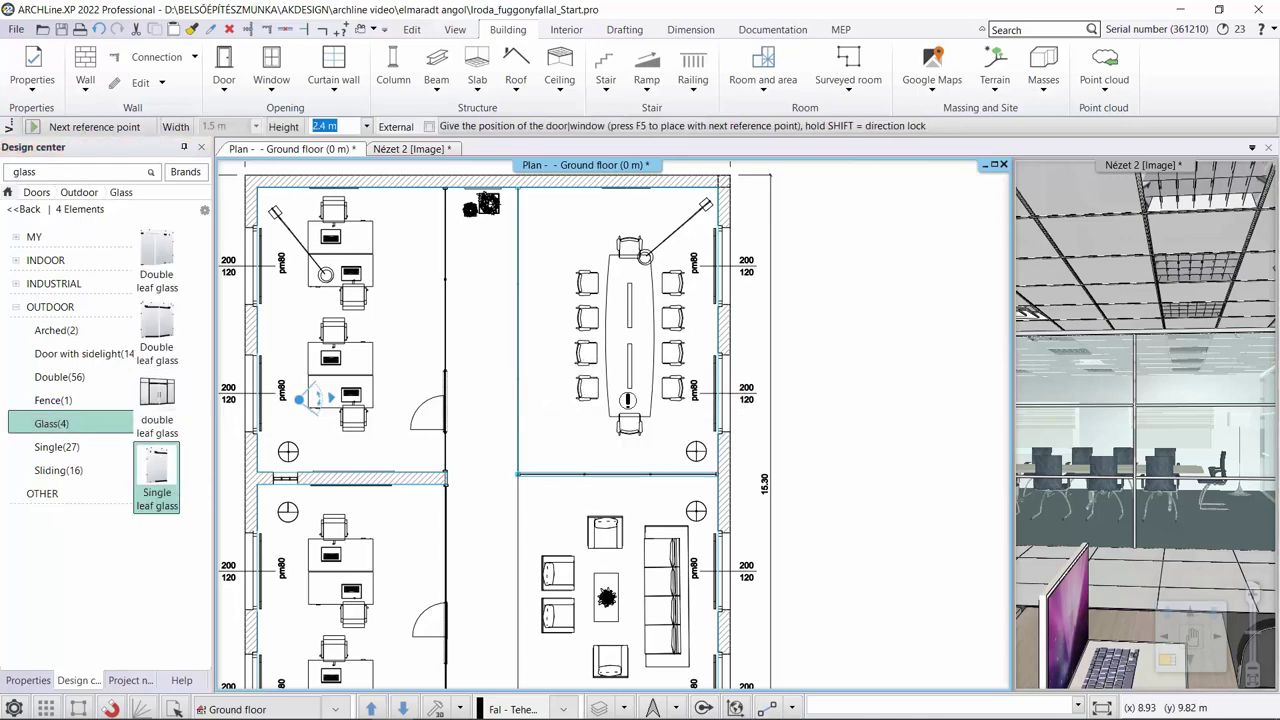
scroll(481, 431, up, 2)
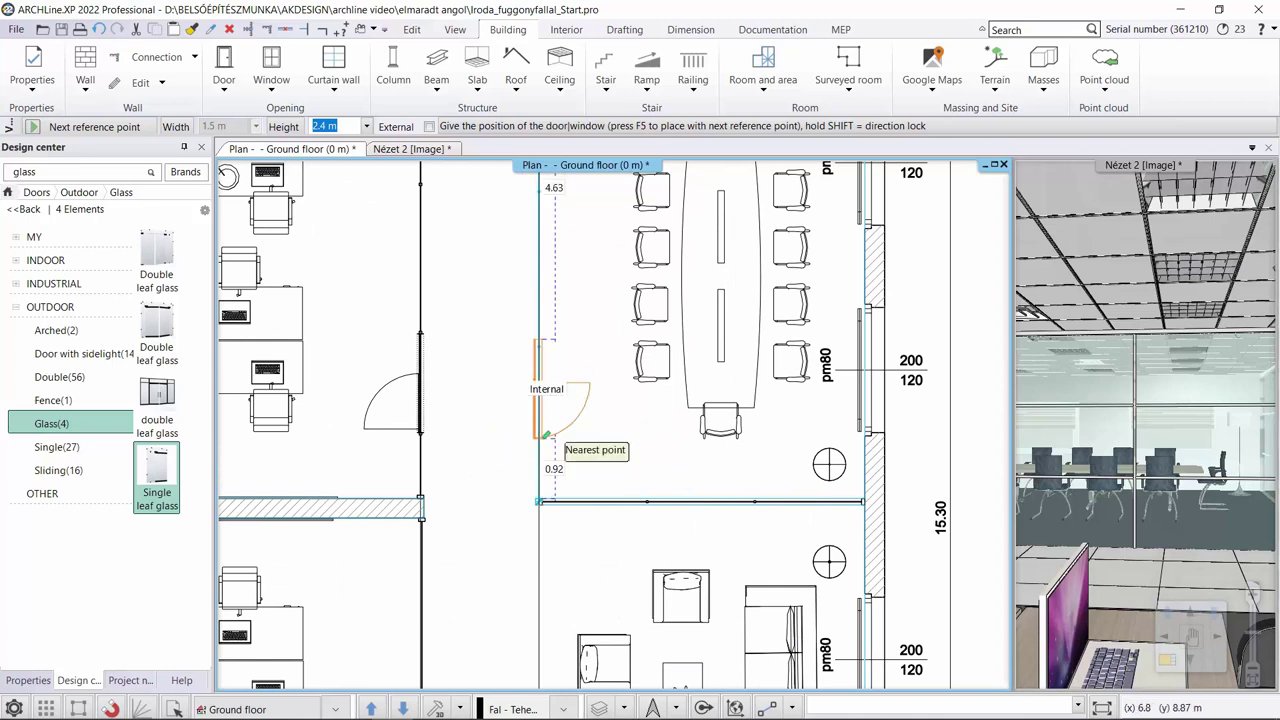
click(543, 435)
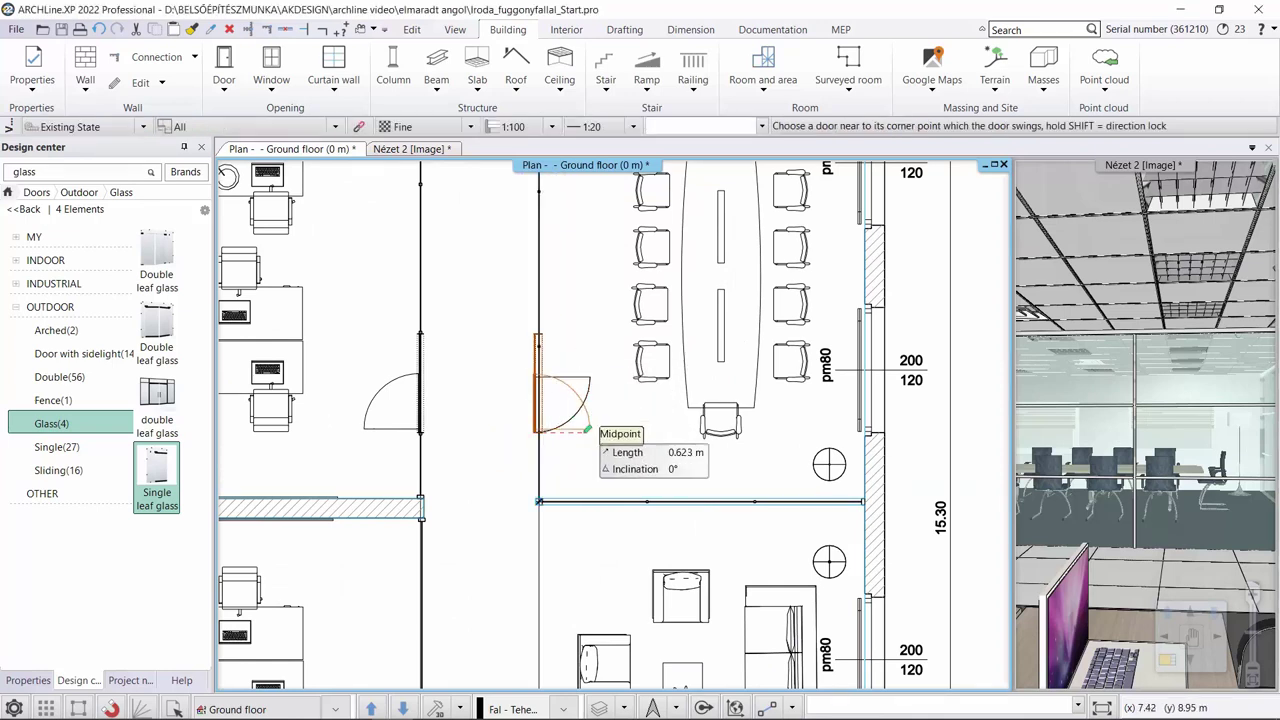
click(588, 429)
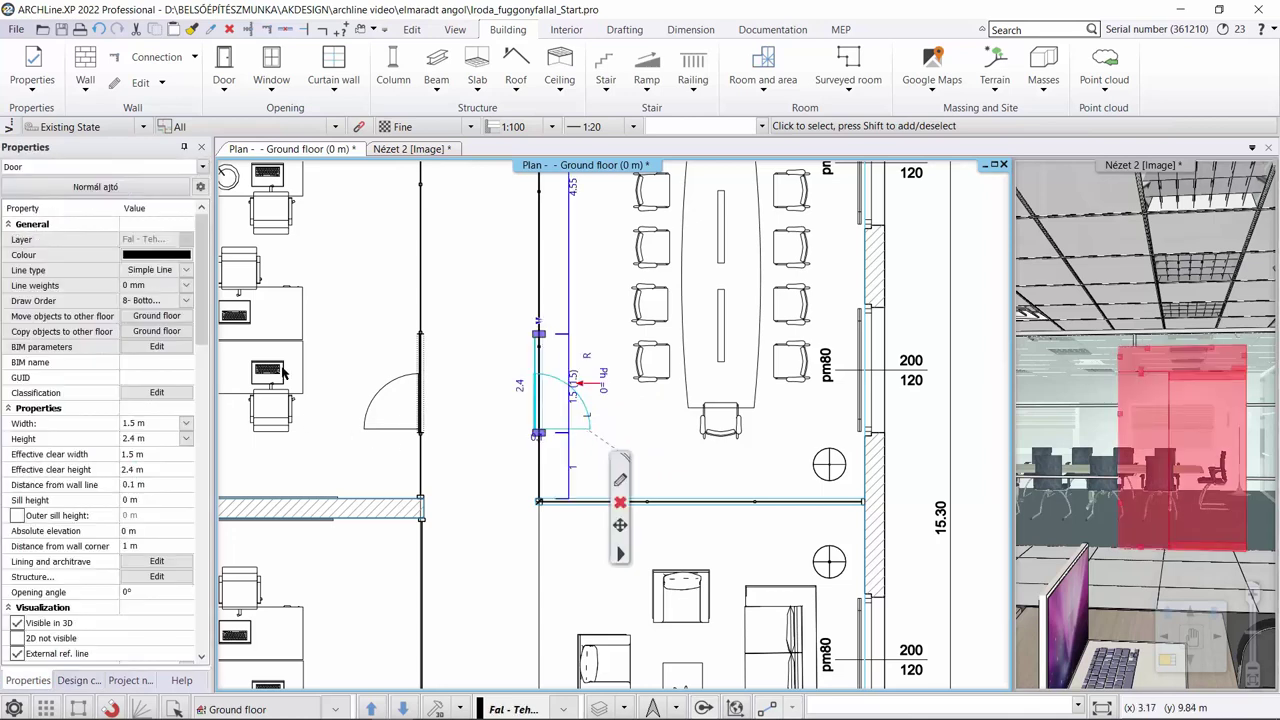
Step: Reduce the new glass door's distance from the wall line to align it with the curtain wall
click(133, 488)
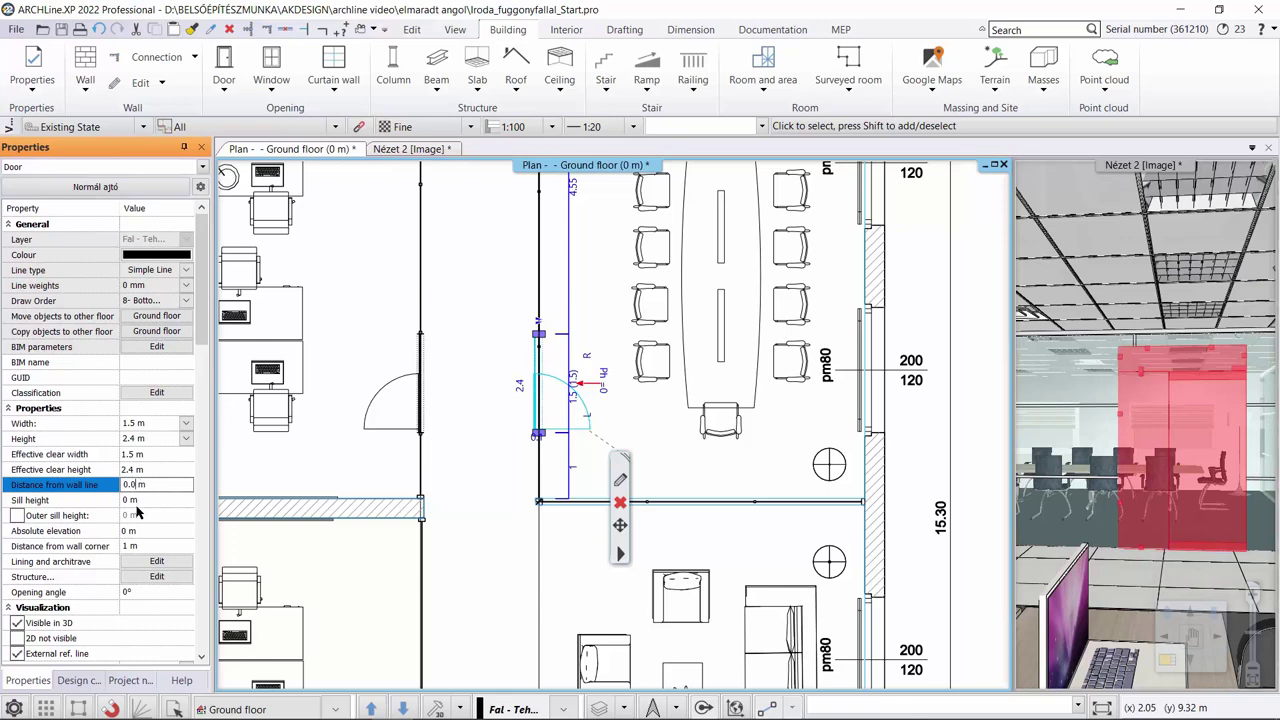
key(Return)
key(Escape)
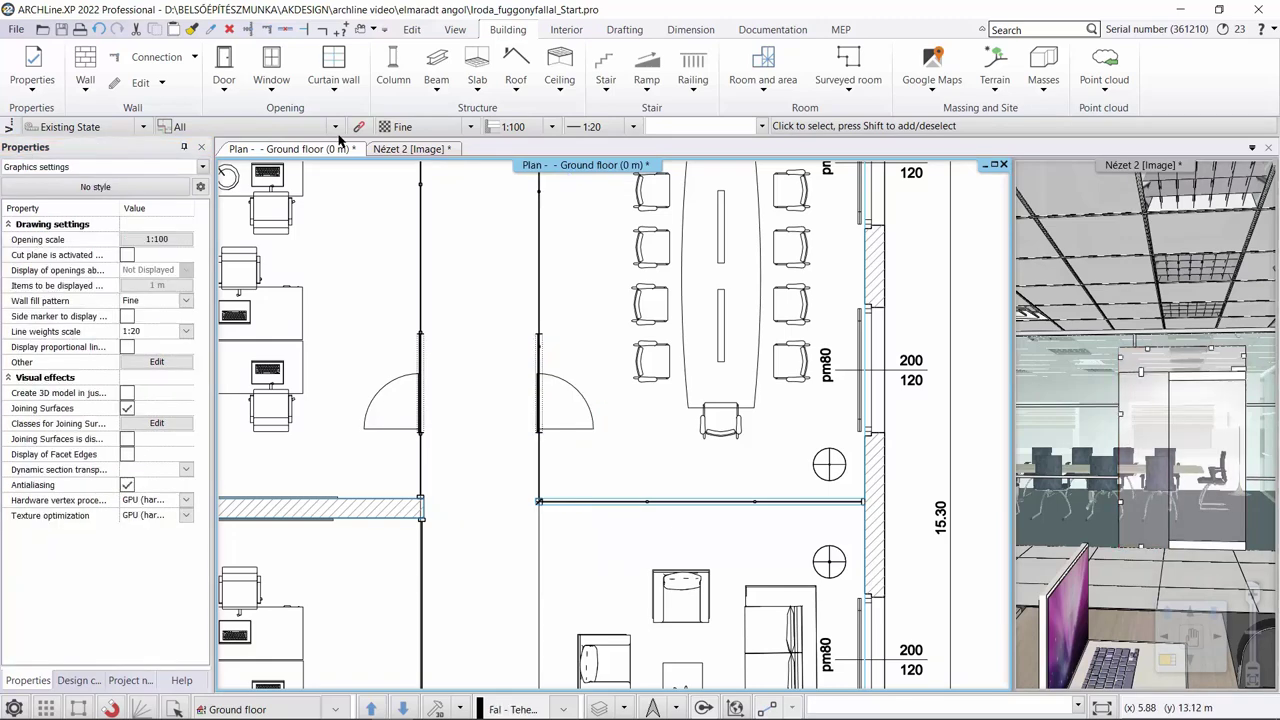
Step: Apply the meeting room curtain wall's turquoise glass material to its glass door in the 3D view
click(395, 148)
right_click(558, 418)
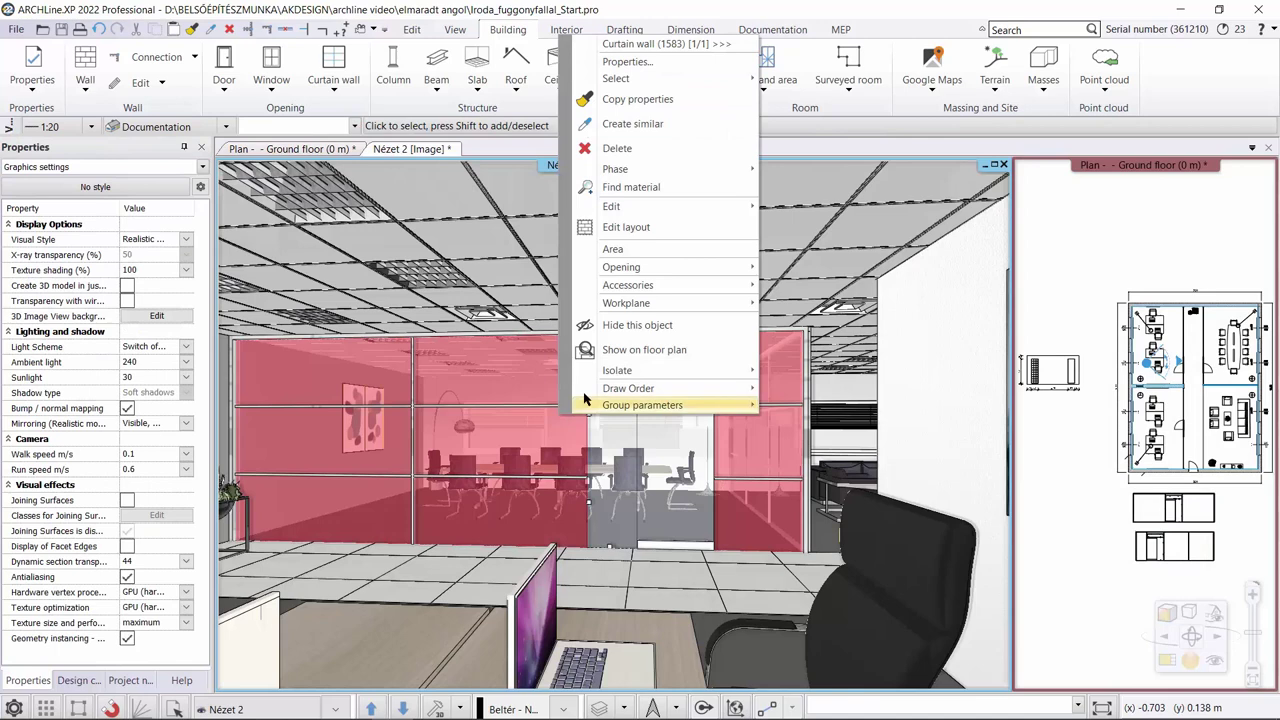
click(631, 187)
drag(55, 377, 689, 428)
click(714, 490)
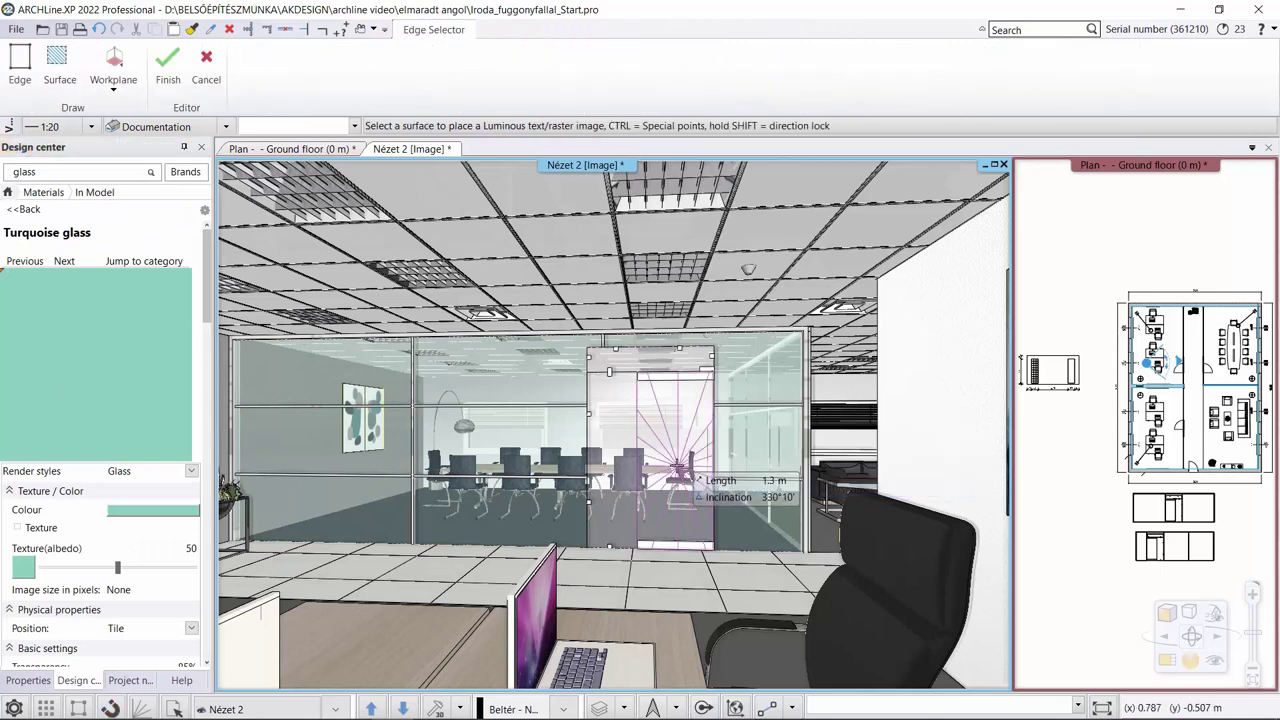
click(677, 465)
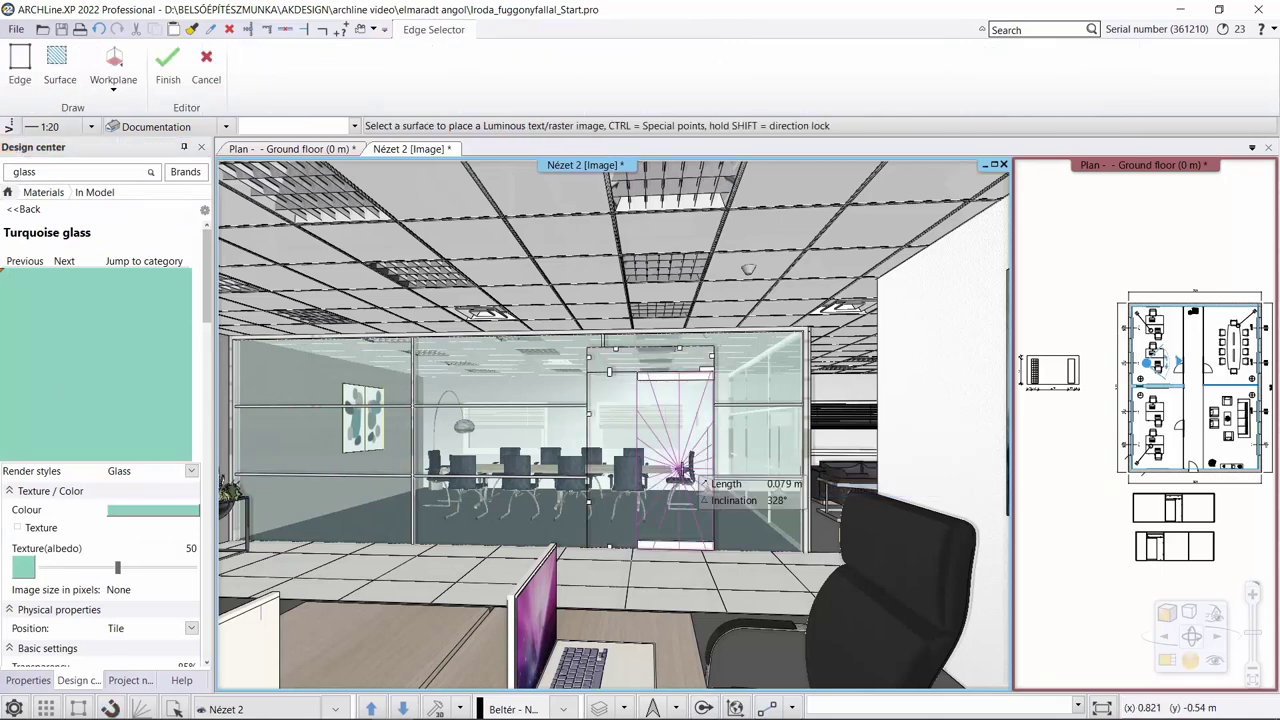
key(Escape)
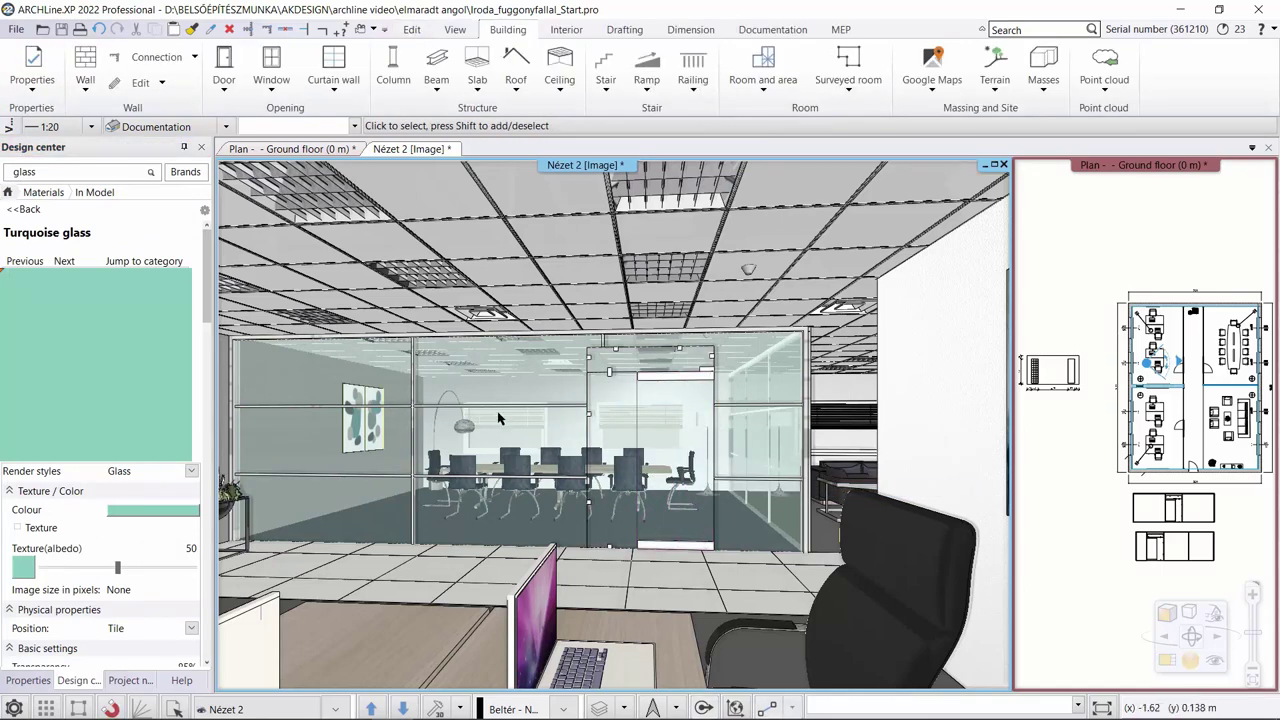
Step: Open the layout of the meeting room's corridor curtain wall for editing and place it below the two existing layouts on the floor plan
click(349, 152)
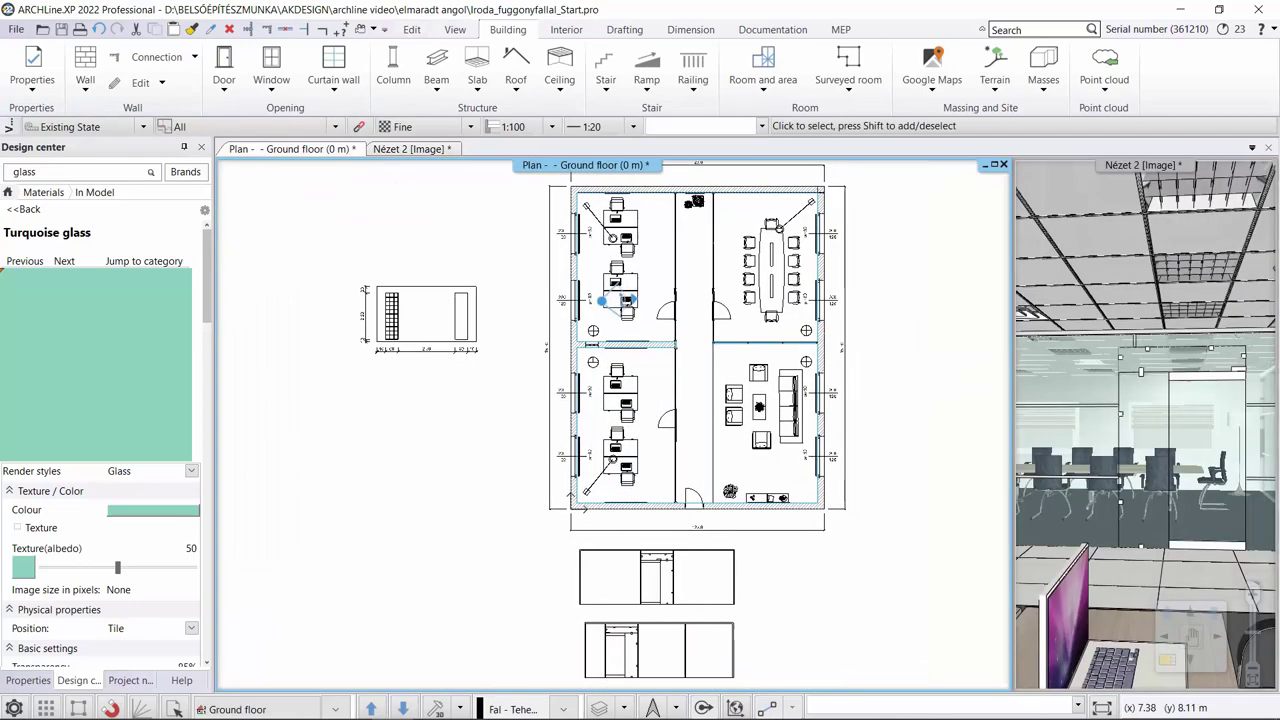
right_click(680, 298)
key(Escape)
right_click(680, 298)
click(751, 468)
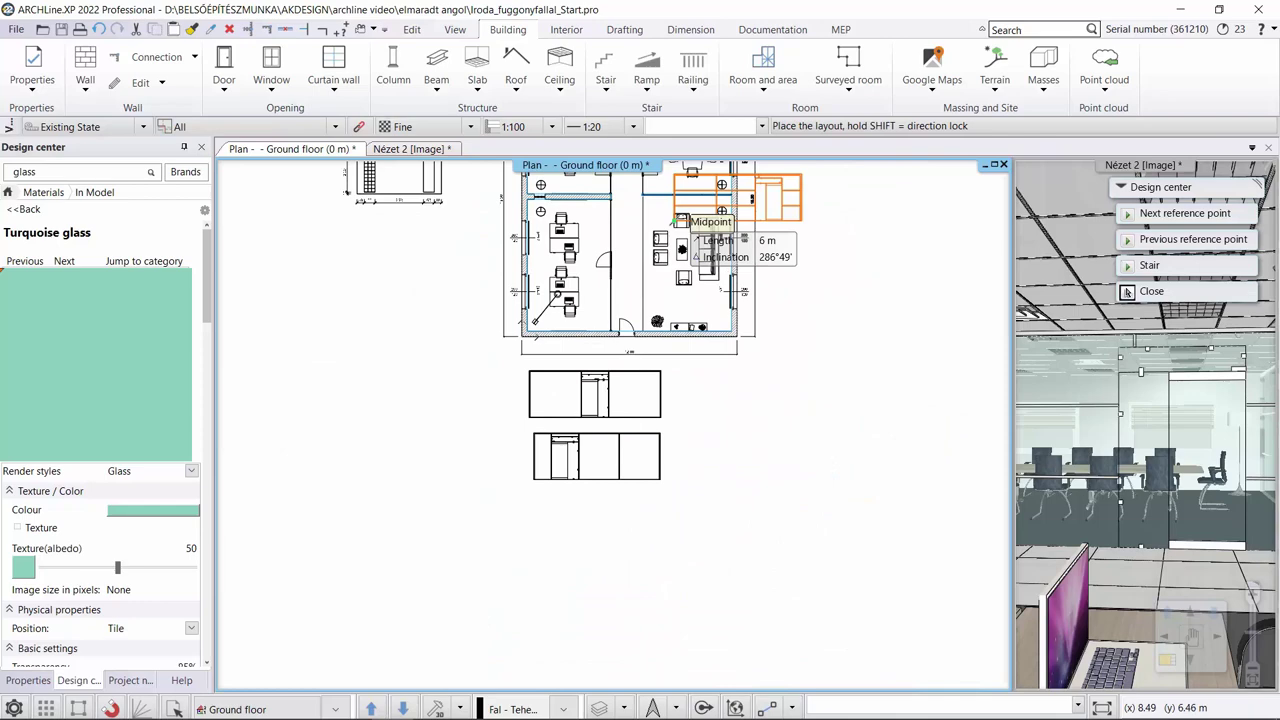
click(633, 433)
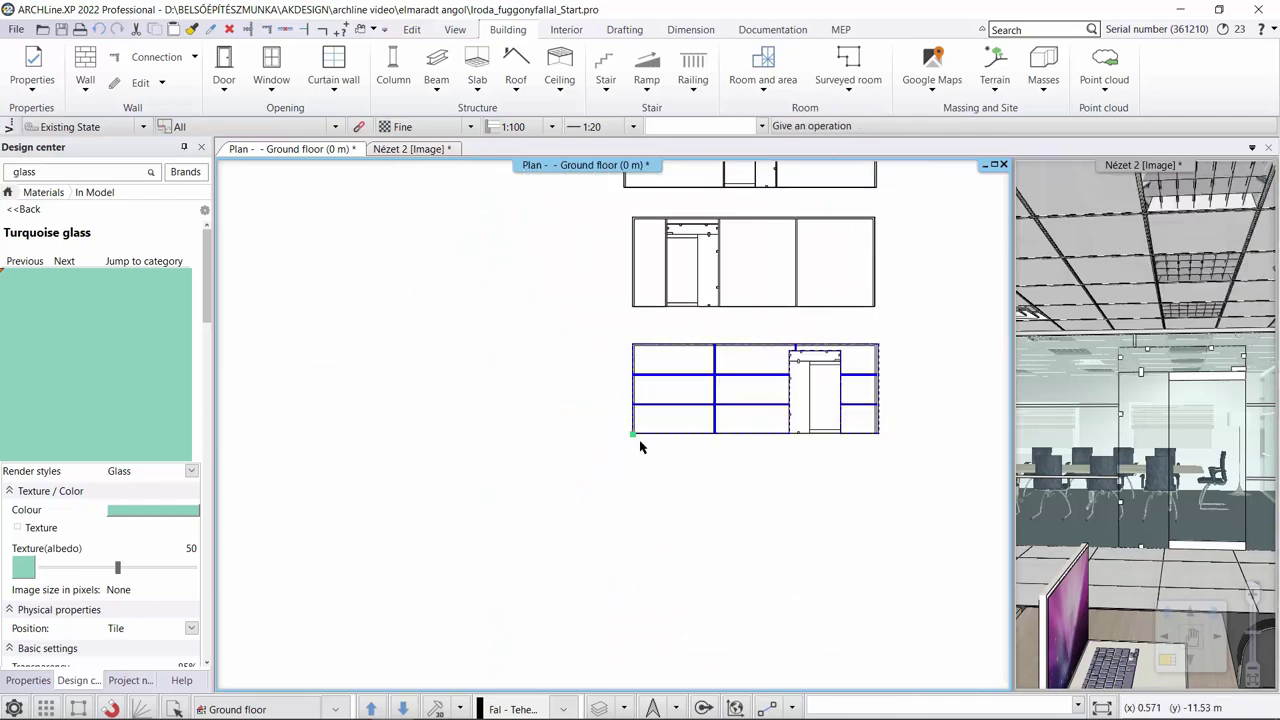
Step: Move the two vertical mullions of the corridor curtain wall layout to the door's two side edges
scroll(740, 358, up, 5)
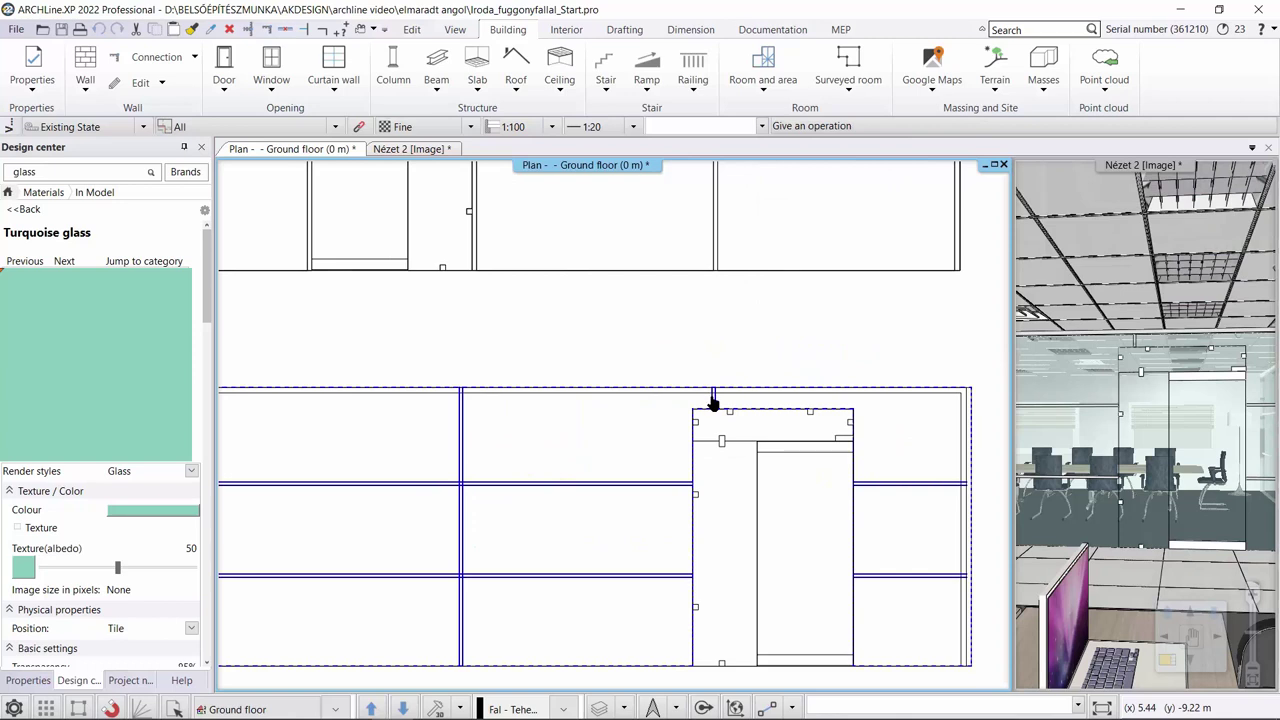
right_click(713, 402)
click(757, 409)
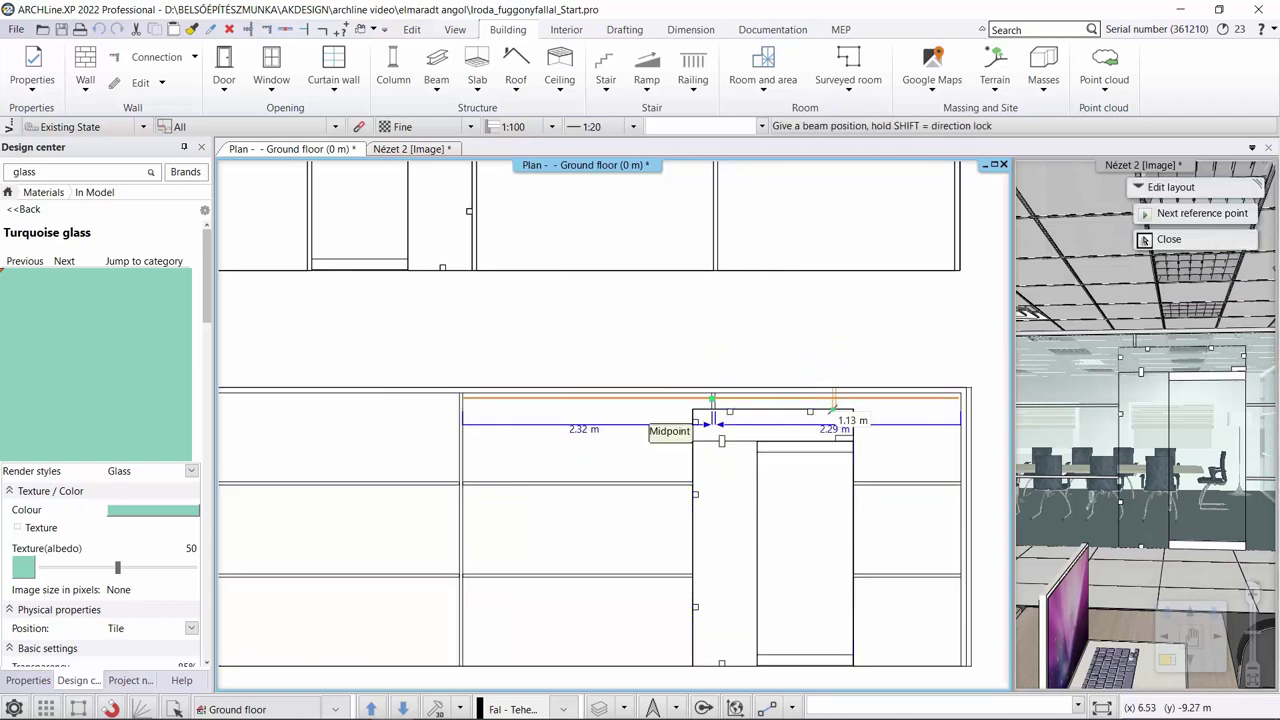
click(712, 400)
right_click(464, 418)
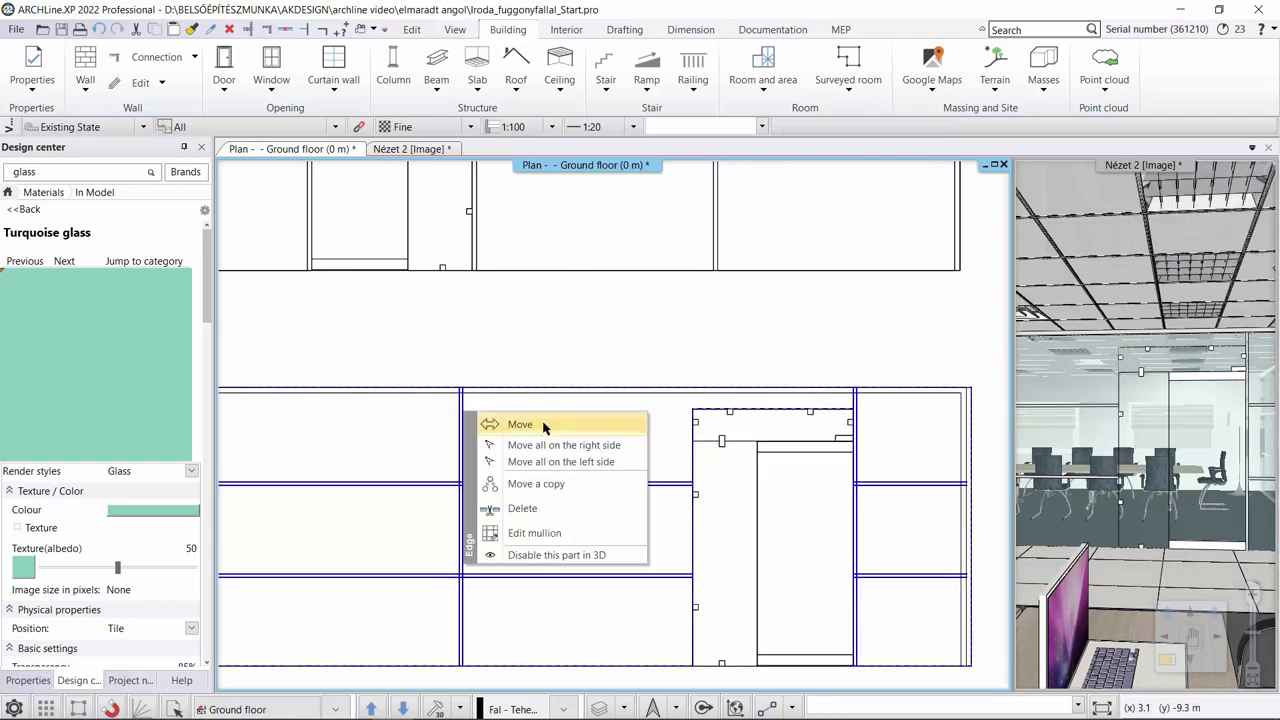
click(541, 425)
click(692, 409)
scroll(614, 426, down, 2)
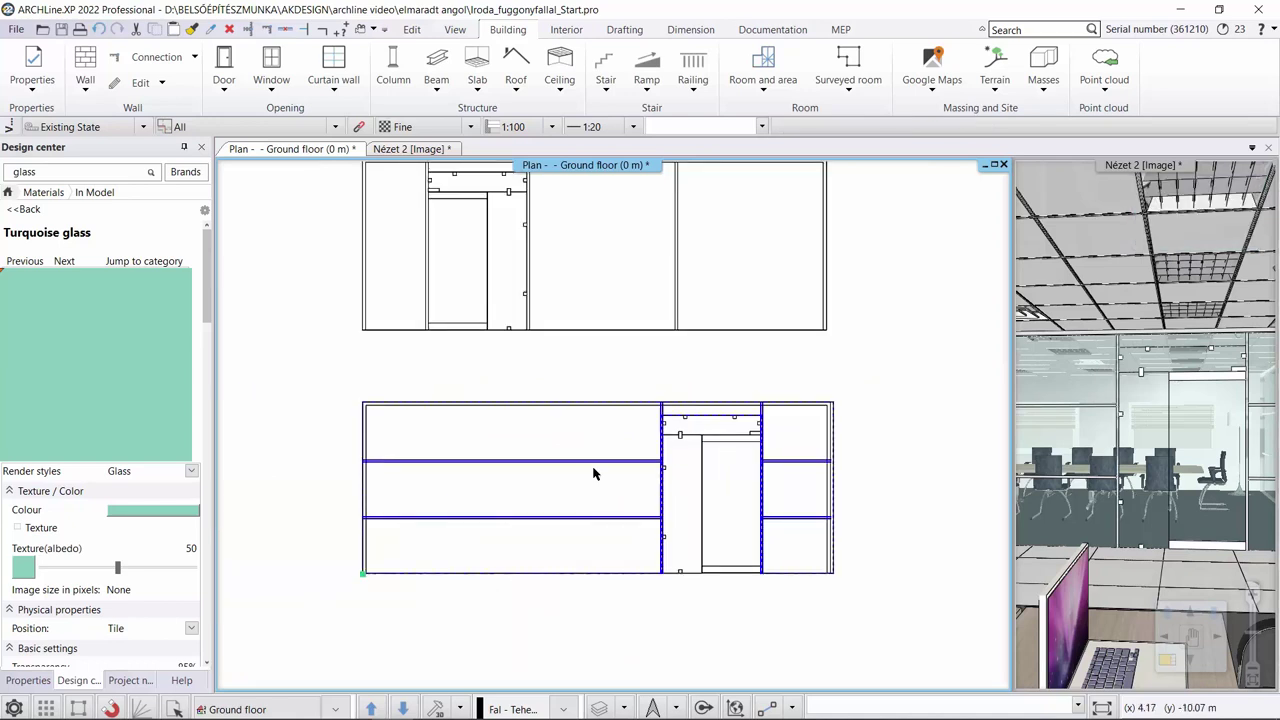
Step: Copy the vertical mullion beside the door to the middle of the wide panel, about 2.27 m away
right_click(663, 418)
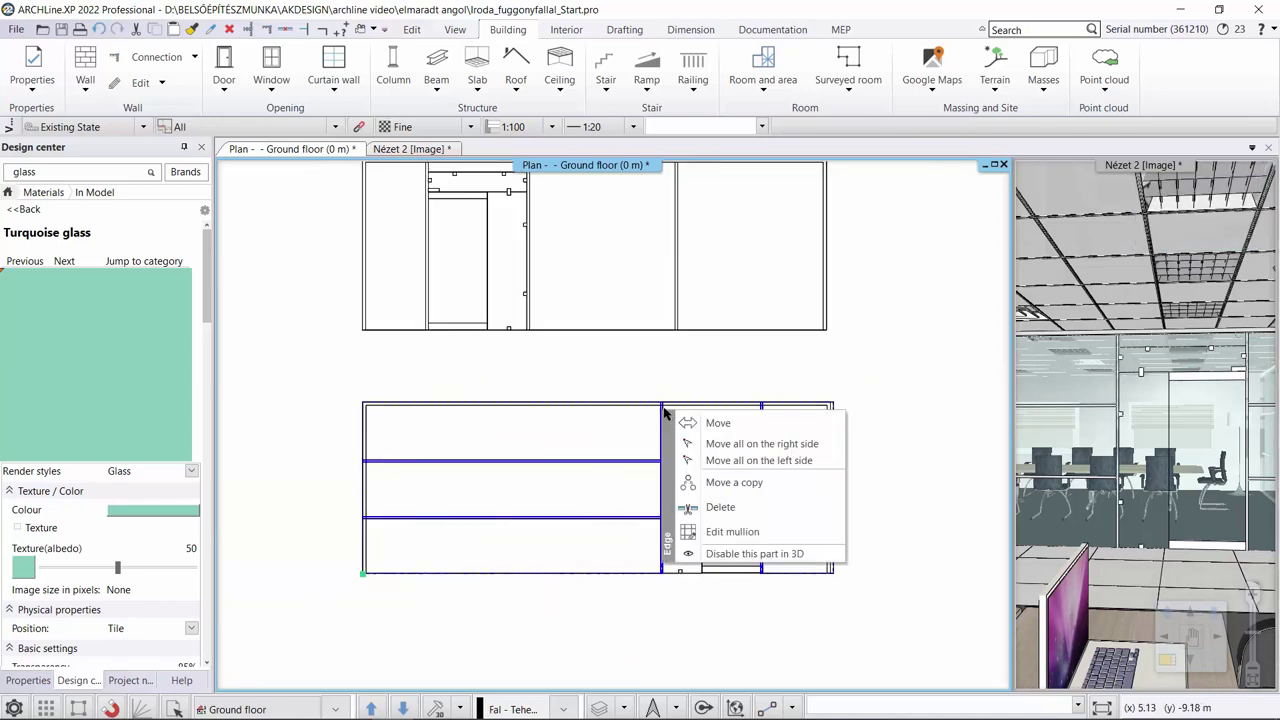
click(731, 483)
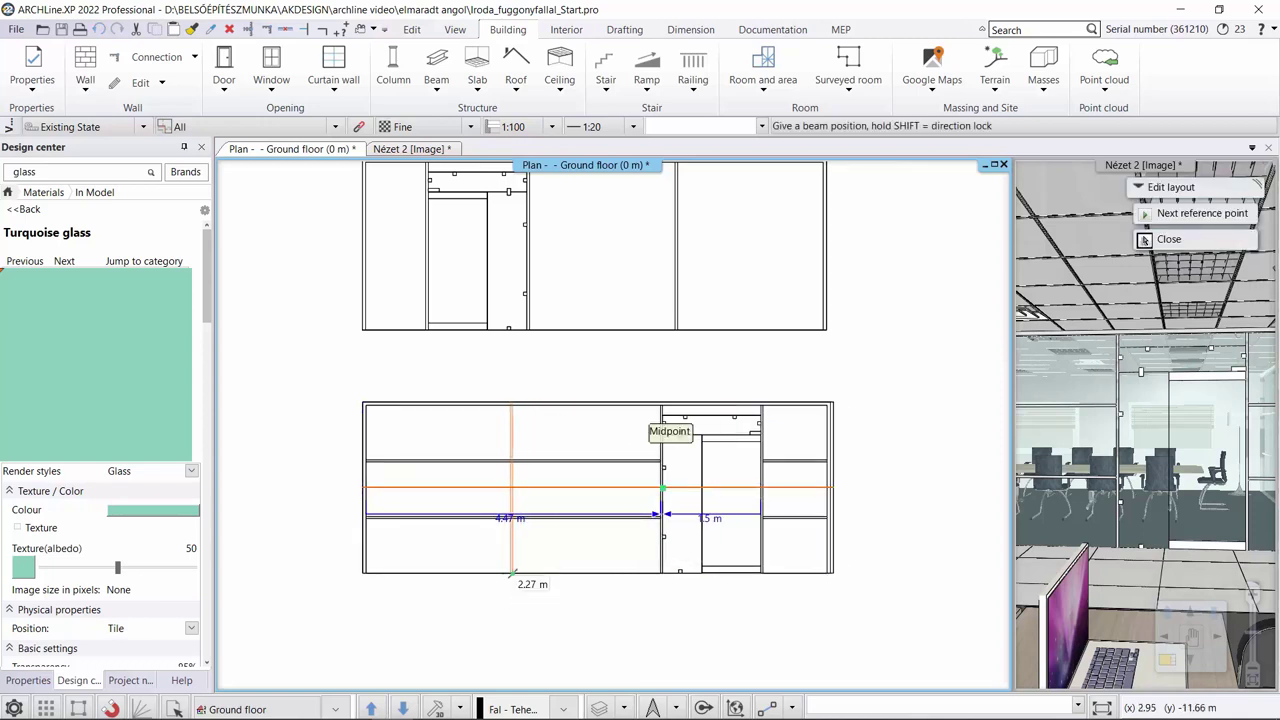
click(526, 576)
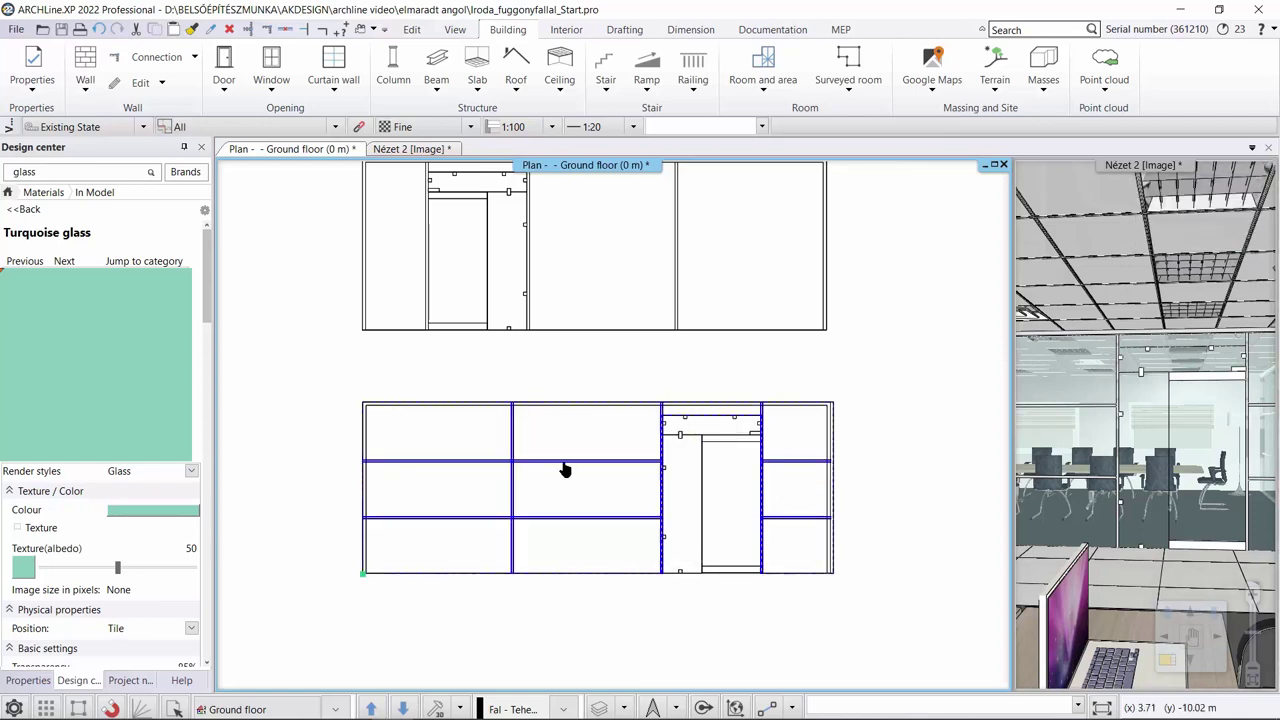
Step: Delete both horizontal mullions from the meeting room's corridor curtain wall layout
right_click(564, 464)
click(628, 560)
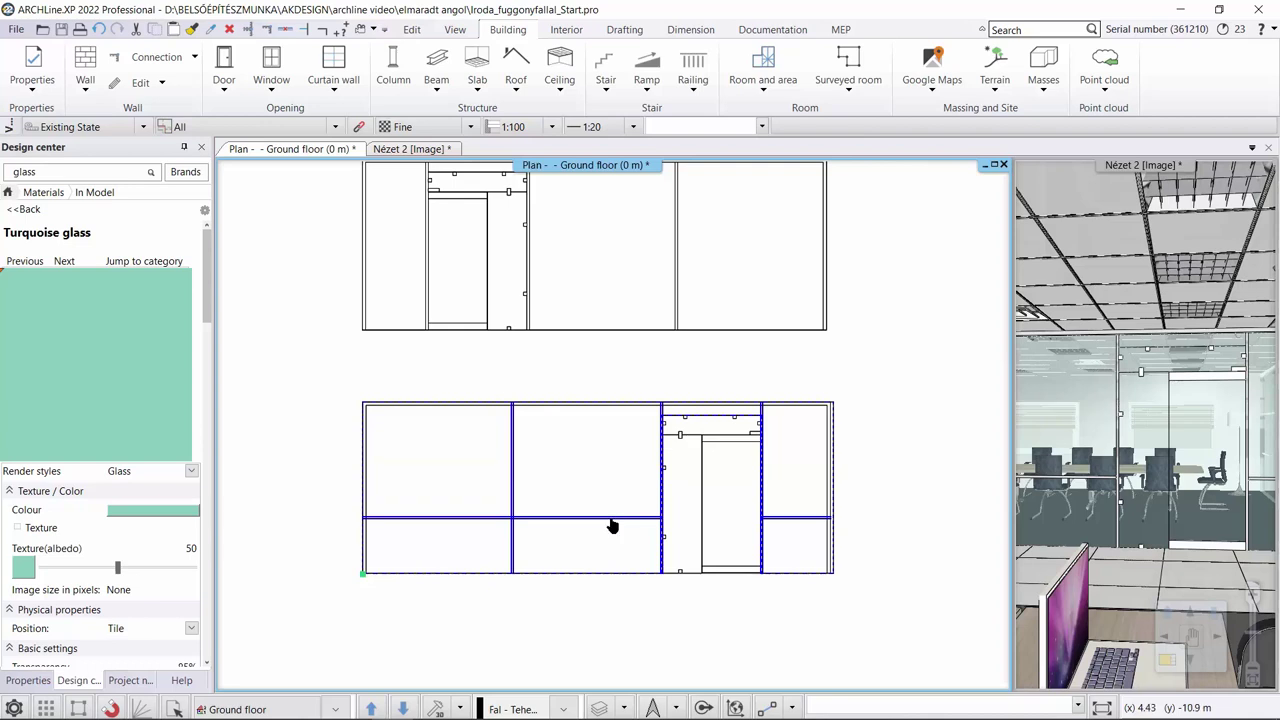
right_click(612, 522)
click(686, 612)
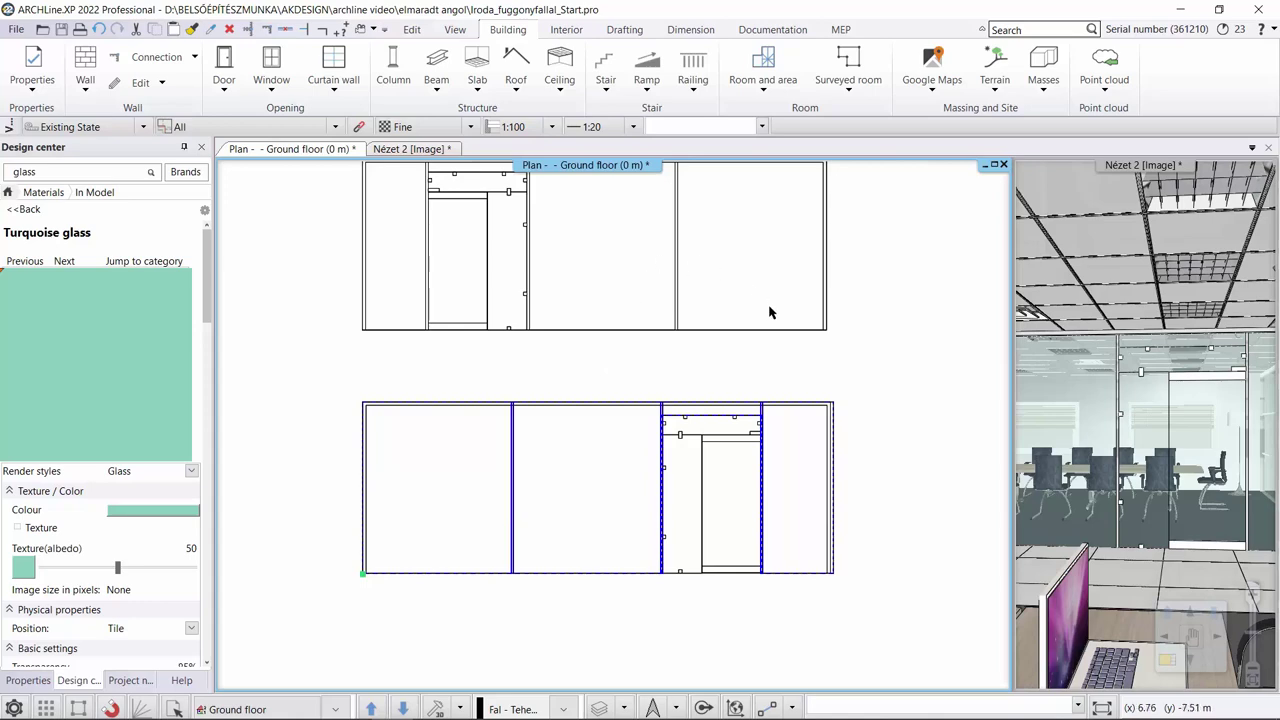
Step: Open the layout of the curtain wall between the meeting room and the lounge and place it below the other layouts
scroll(760, 305, down, 4)
middle_drag(740, 283, 674, 615)
scroll(690, 353, up, 3)
right_click(573, 380)
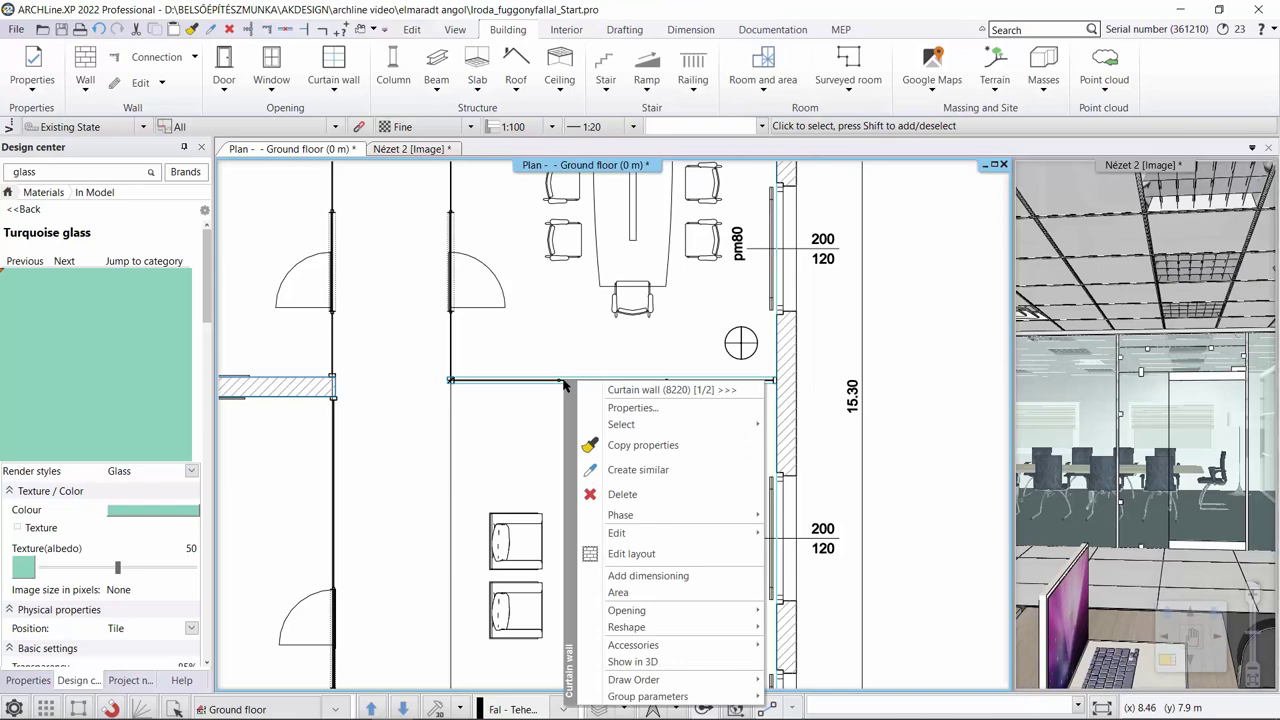
click(632, 553)
scroll(580, 547, down, 5)
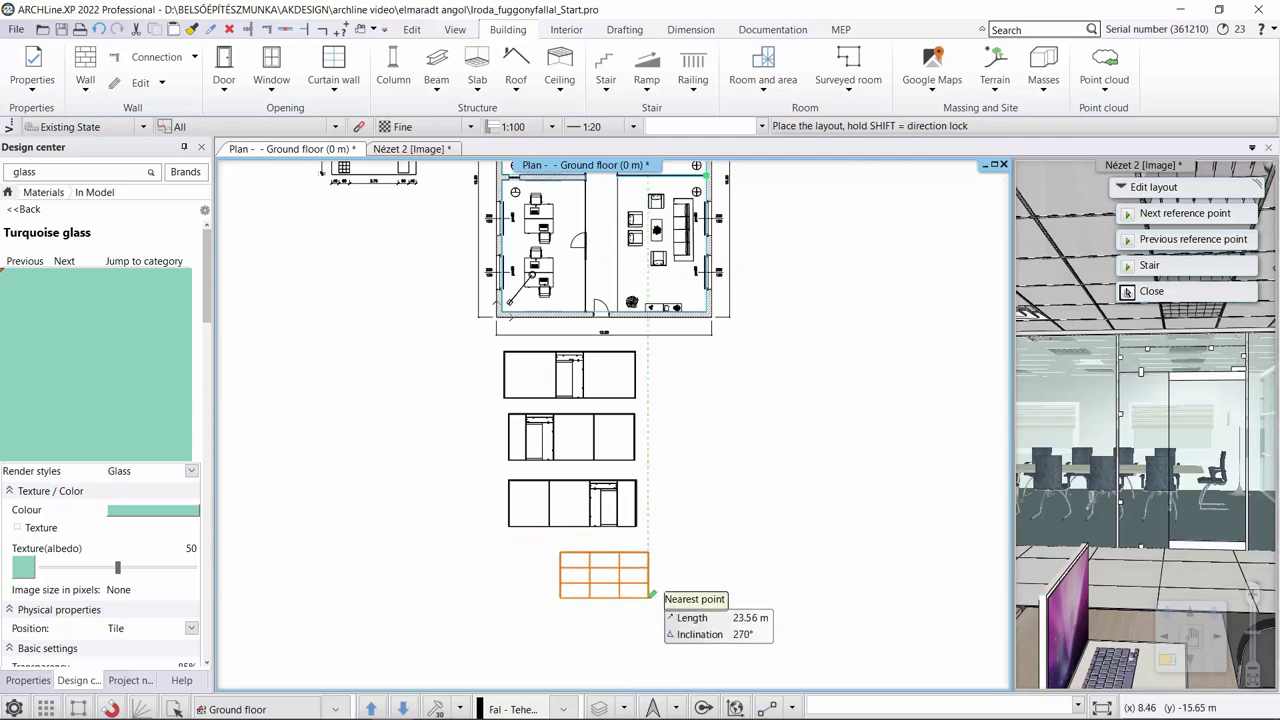
scroll(630, 440, up, 3)
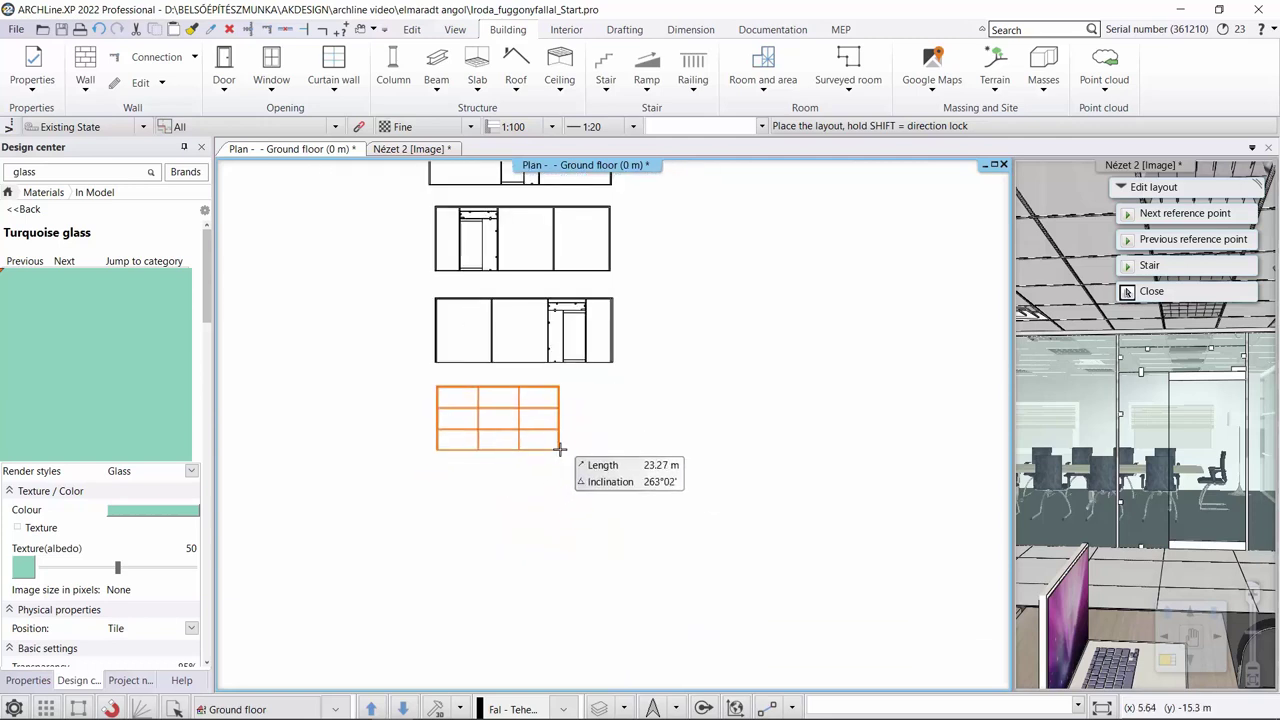
click(560, 455)
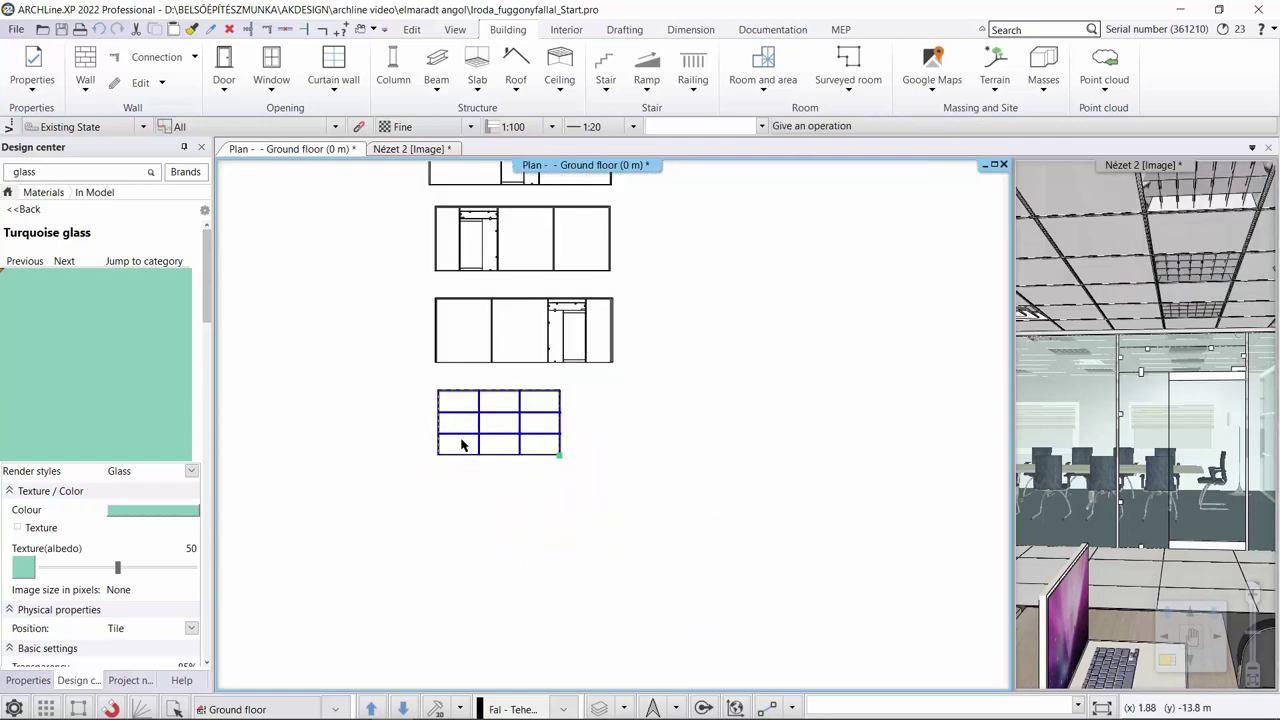
Step: Delete both horizontal mullions from the partition curtain wall's layout, keeping the vertical ones
scroll(557, 403, up, 4)
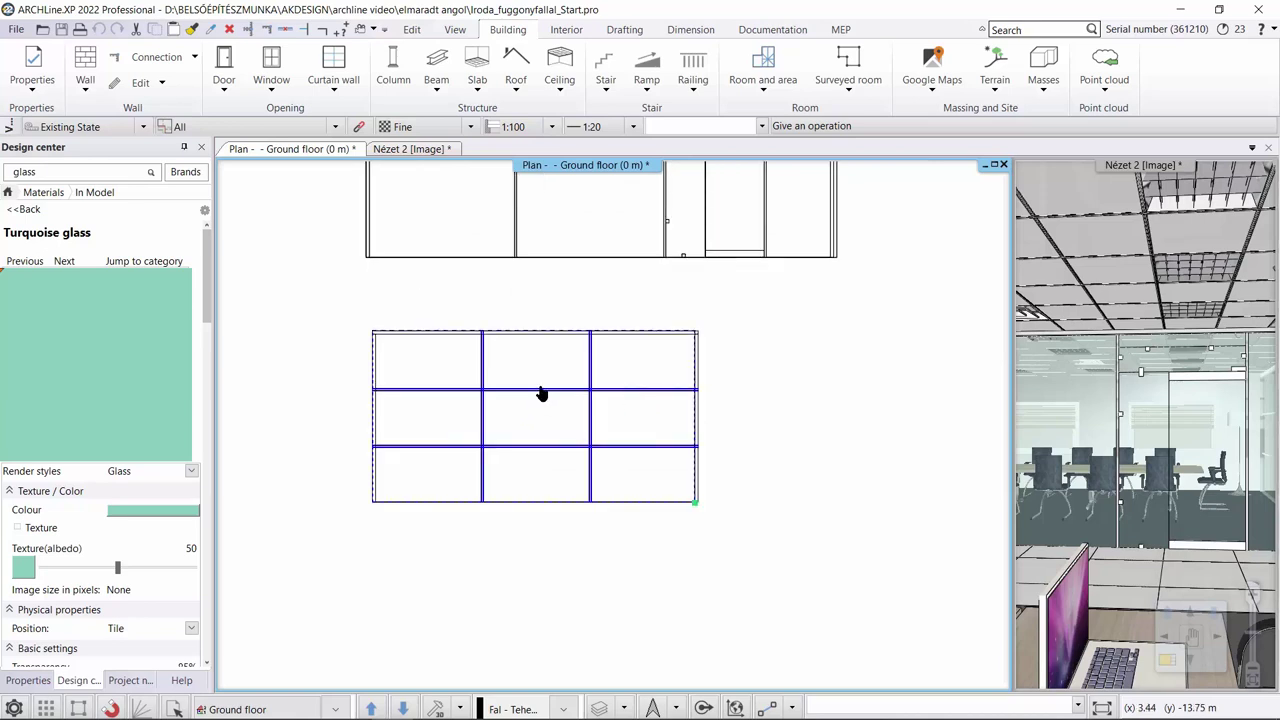
right_click(541, 389)
click(590, 487)
right_click(532, 447)
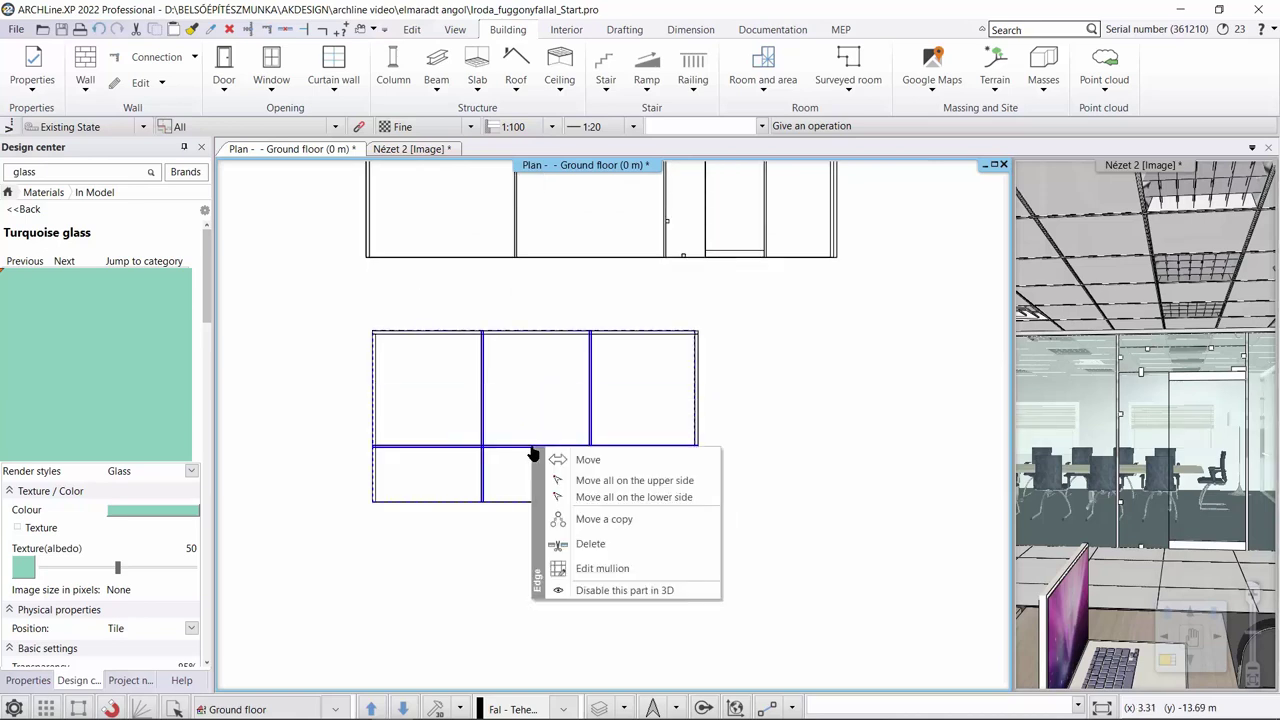
click(605, 540)
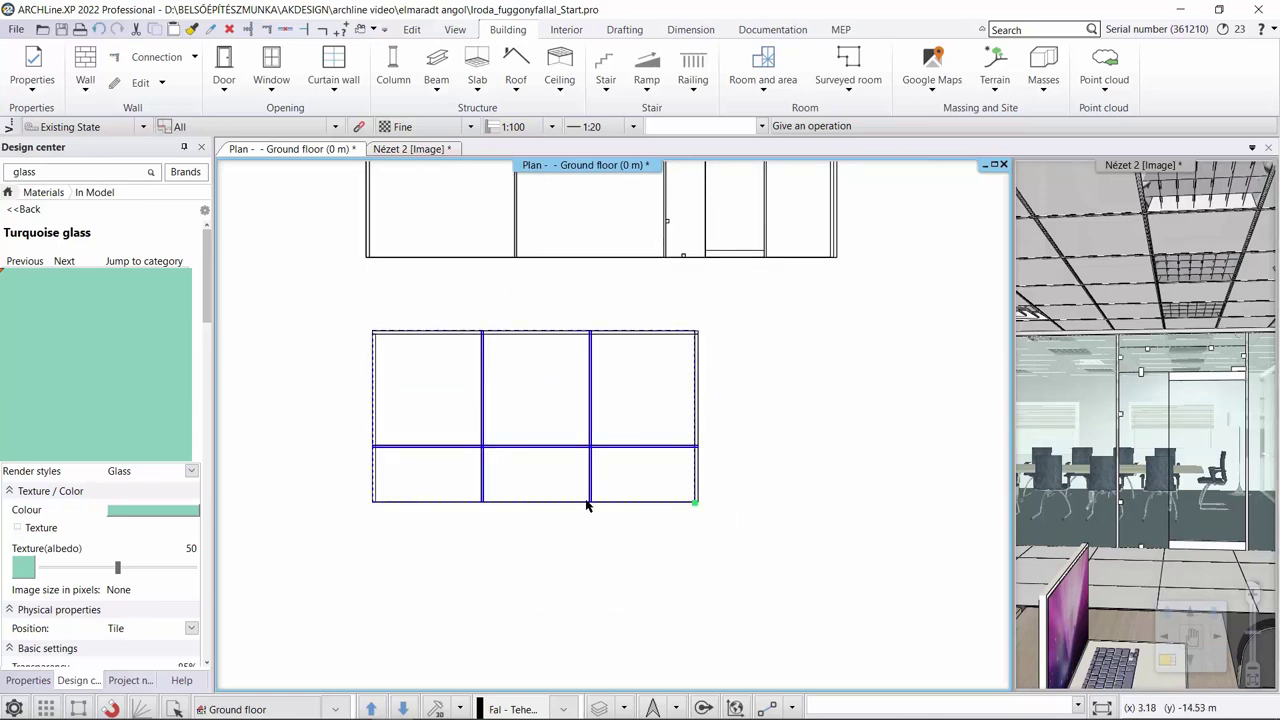
Step: Set the right inner vertical mullion of the partition layout to 0.04 m thickness and 0.04 m width
right_click(592, 396)
click(640, 510)
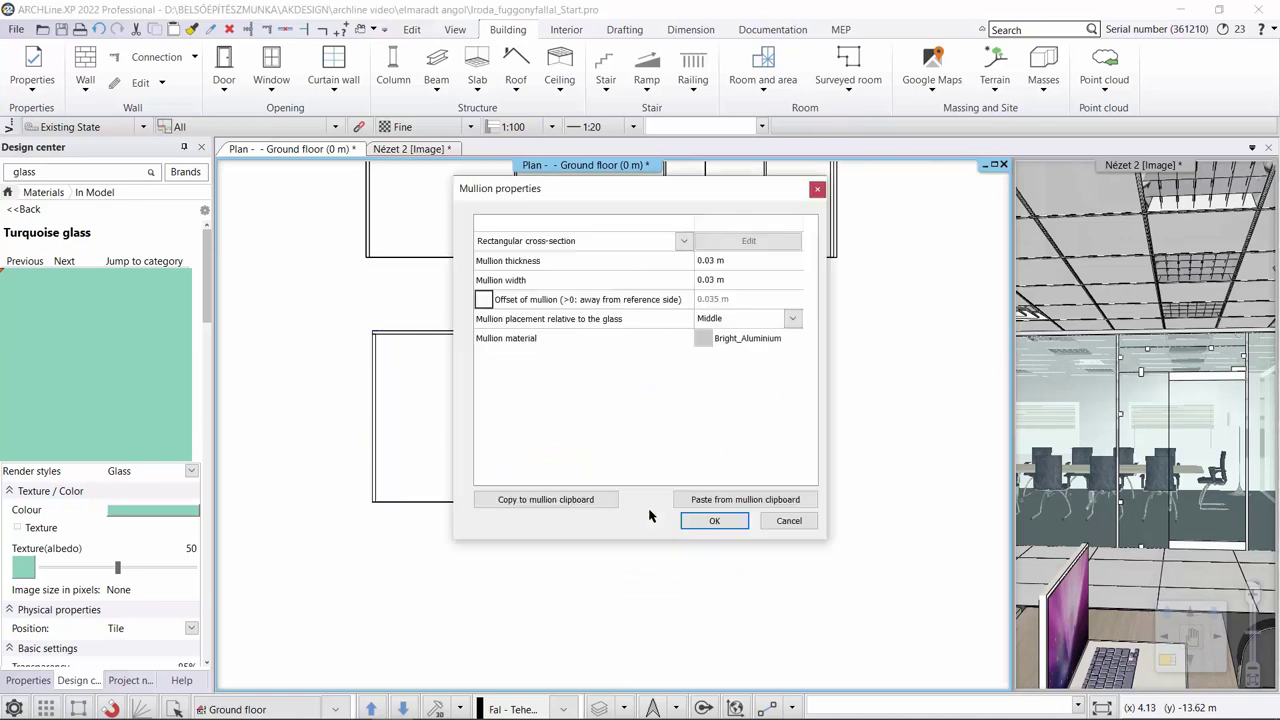
click(711, 260)
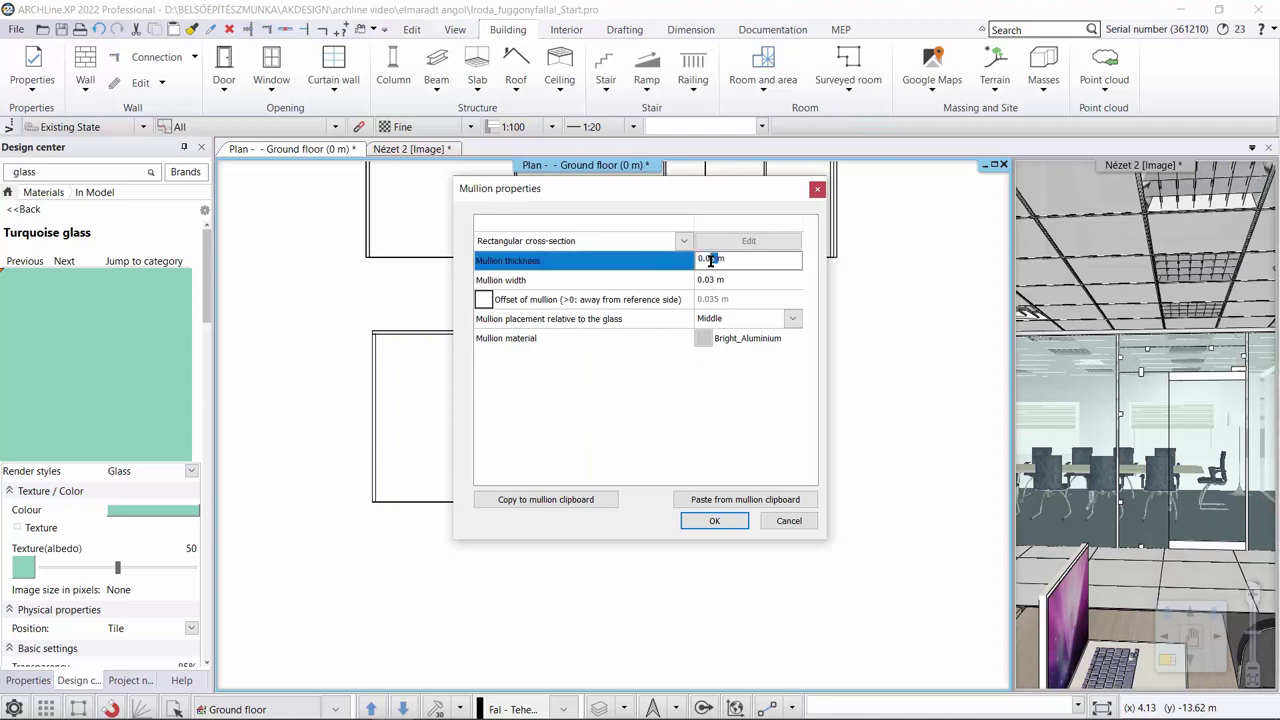
click(705, 280)
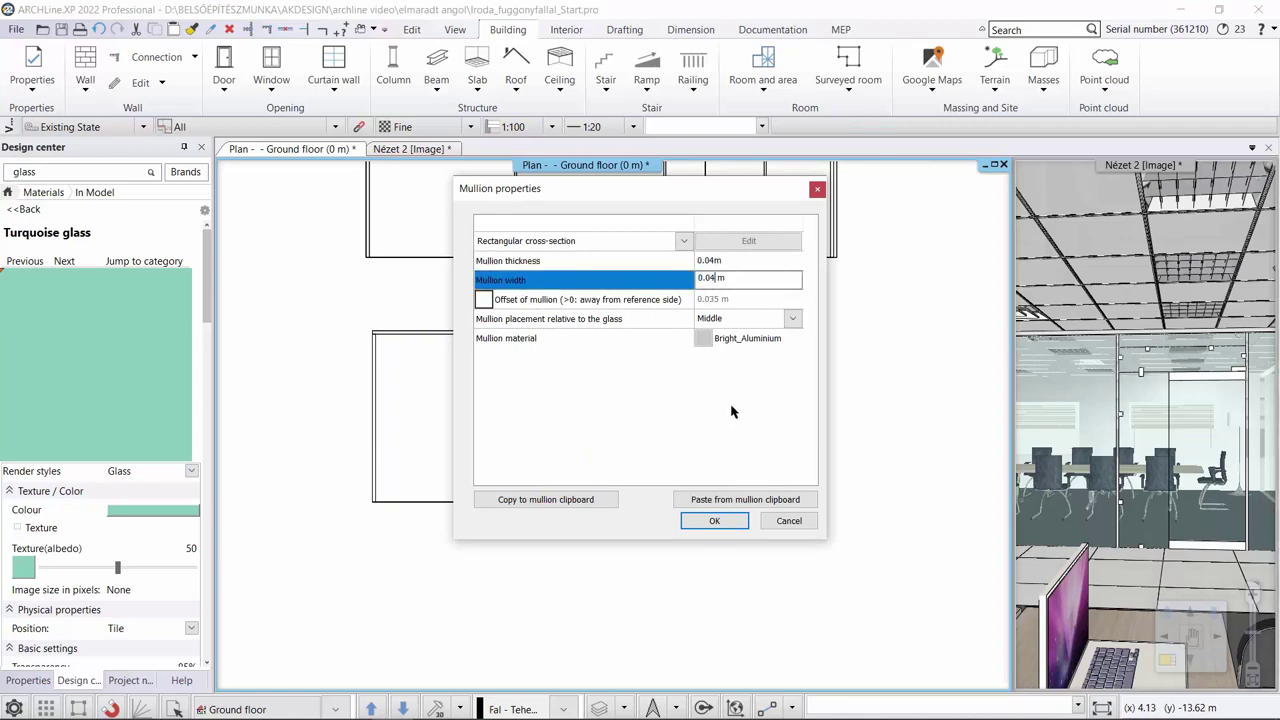
click(713, 521)
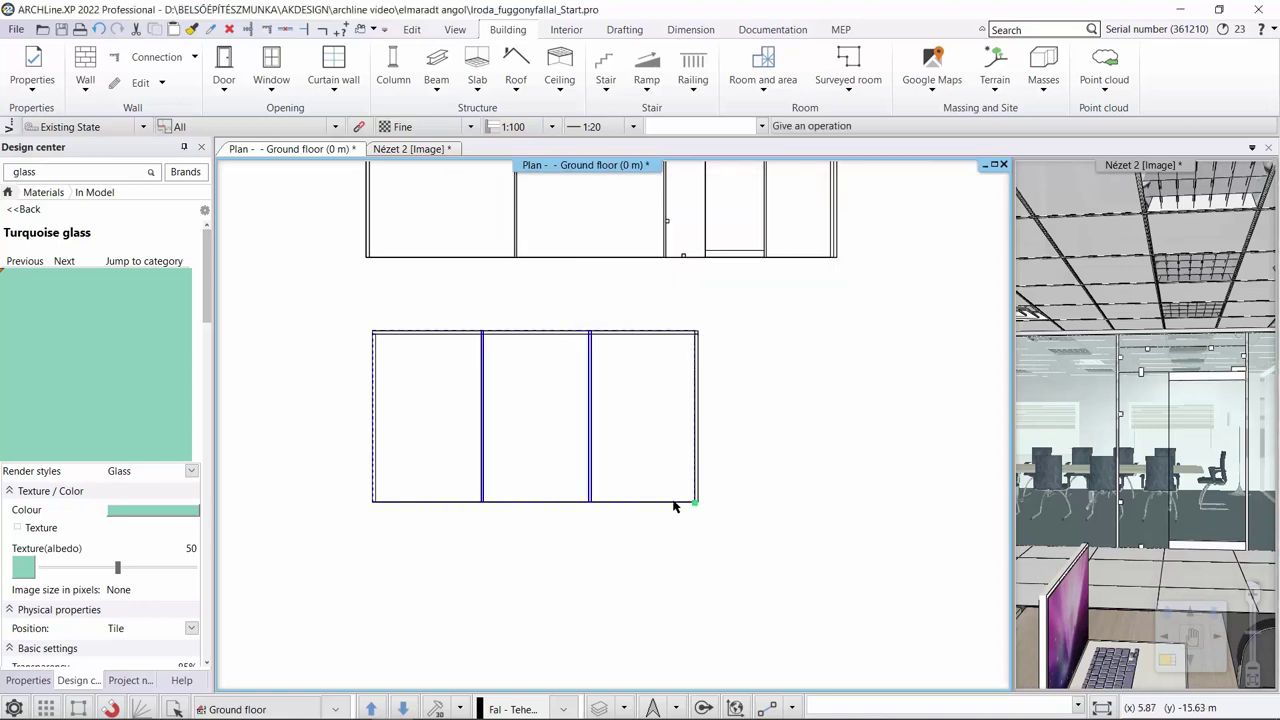
Step: Set the left inner vertical mullion's thickness to 0.04 m and match its width to the right inner mullion
right_click(426, 383)
click(495, 494)
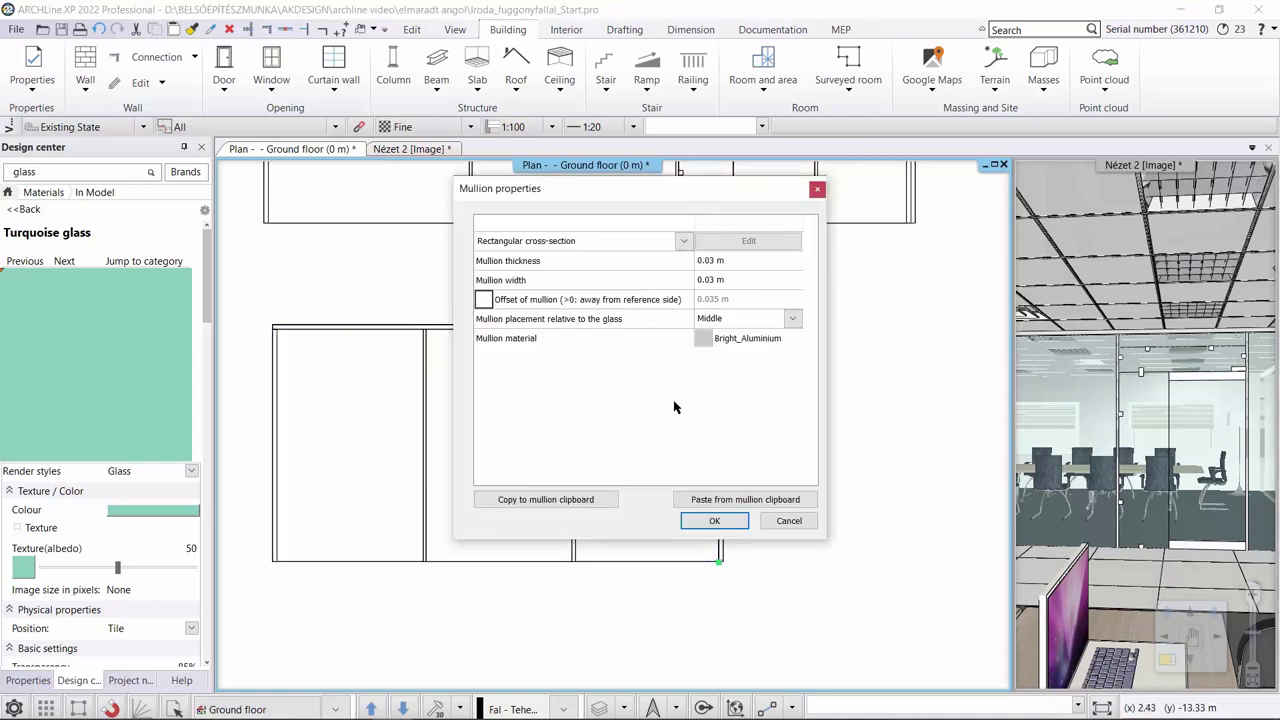
click(710, 261)
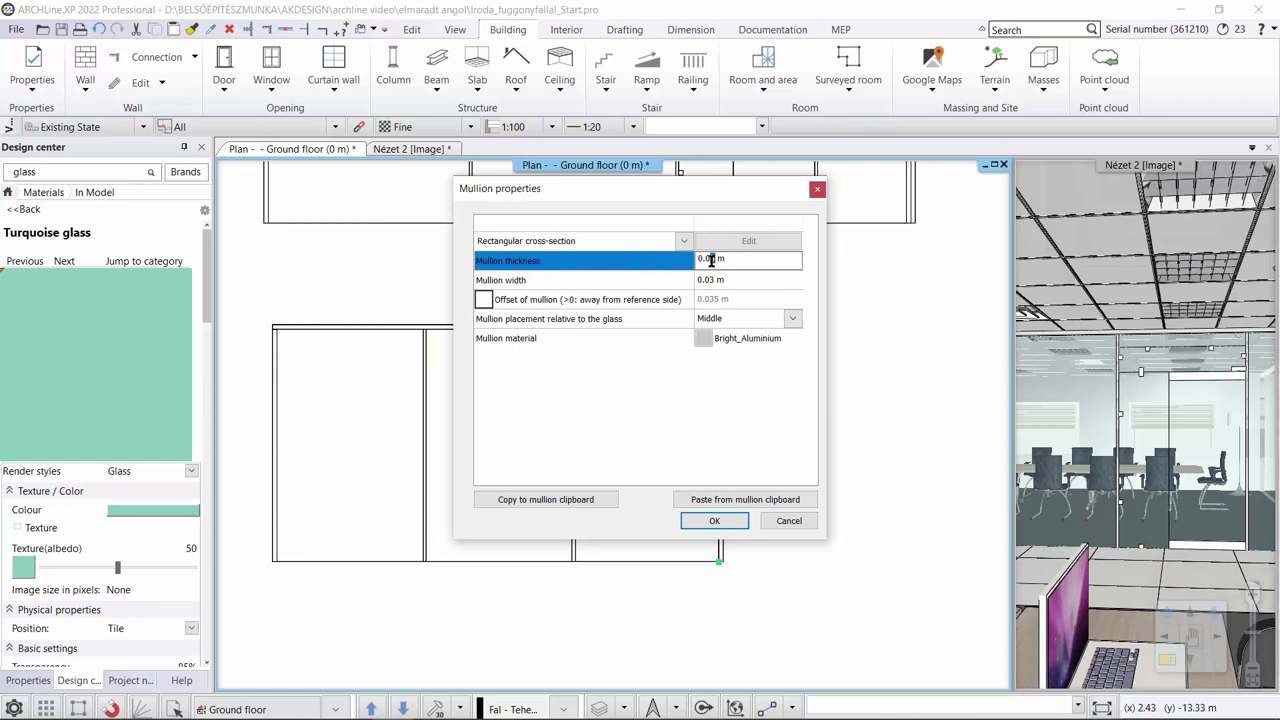
click(712, 280)
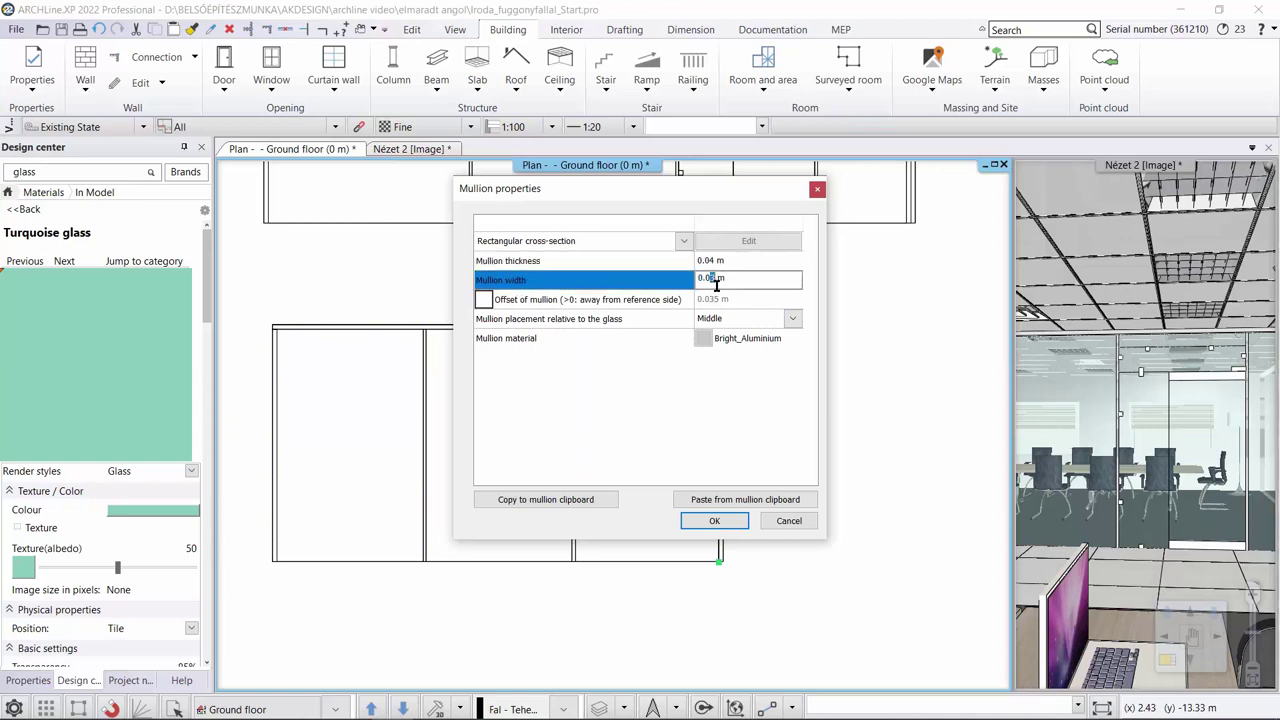
click(716, 520)
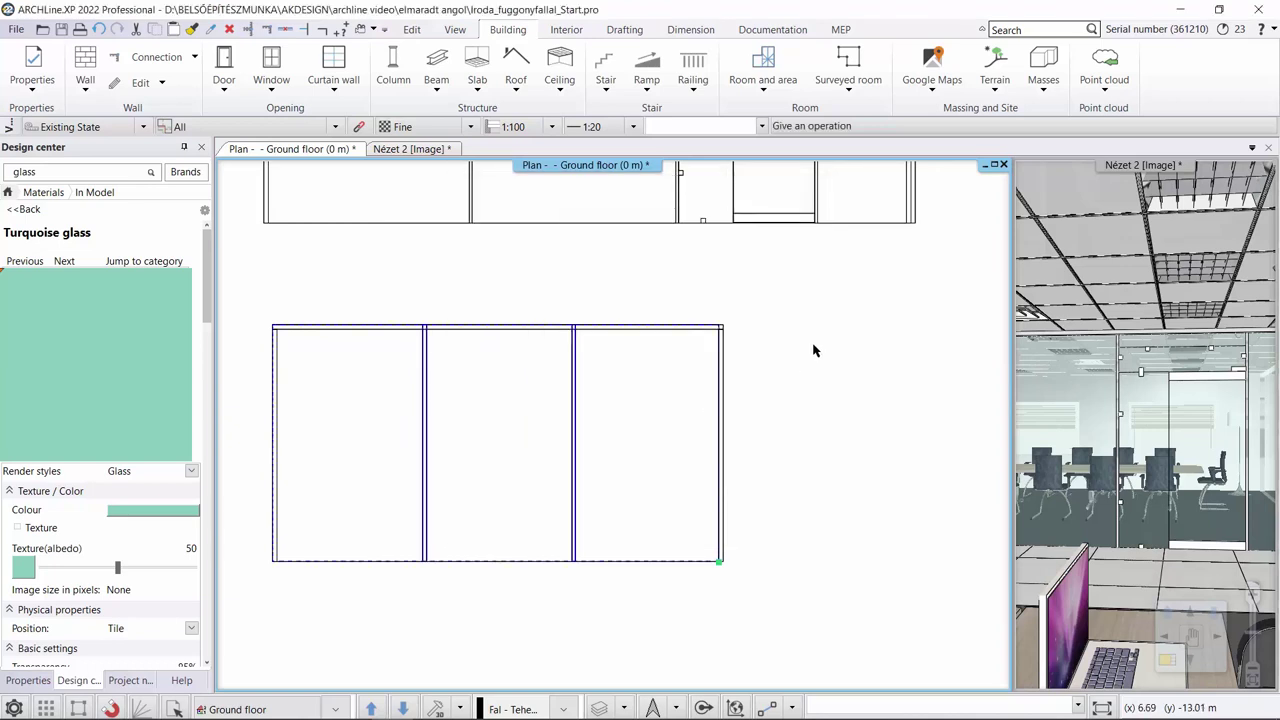
Step: Return to the 3D view and switch to the saved corridor view Nézet_4 to examine the curtain walls
scroll(813, 349, down, 4)
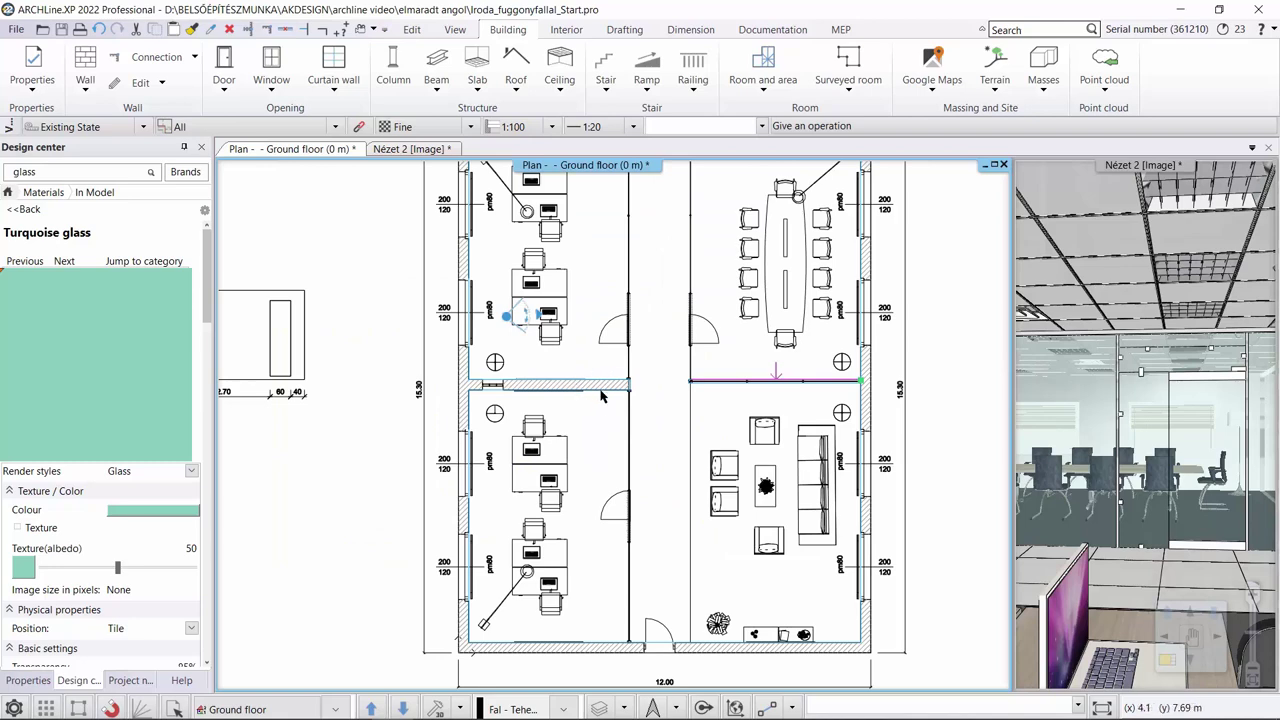
middle_drag(577, 399, 796, 432)
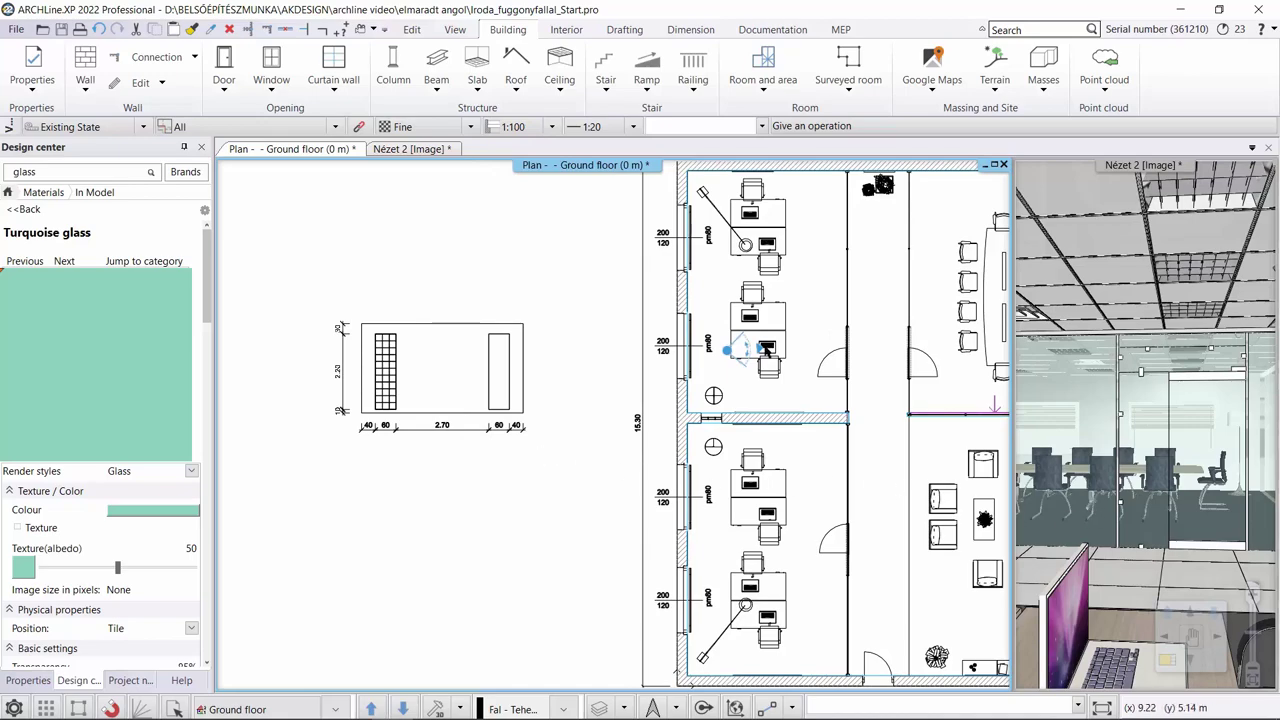
click(407, 150)
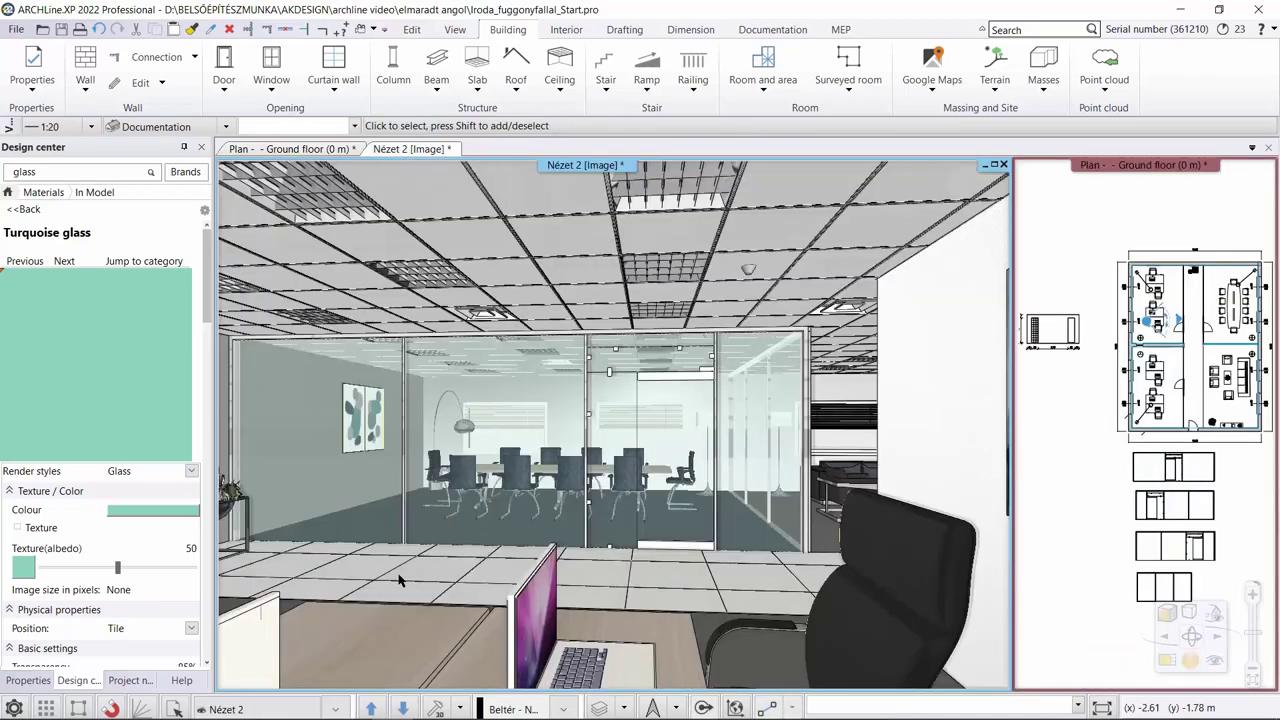
click(404, 709)
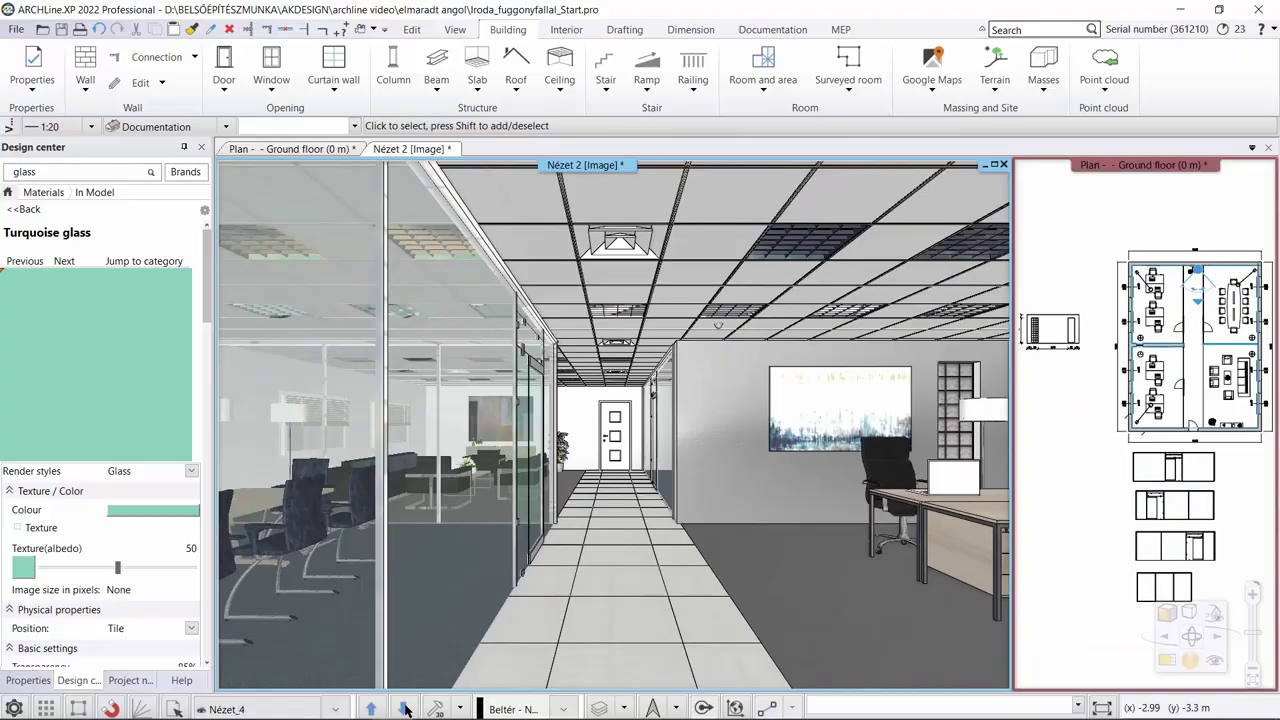
Step: Check the other saved views, then embed a curtain wall in the hatched wall between the offices, placing its layout on the existing elevation's lower right corner
click(404, 709)
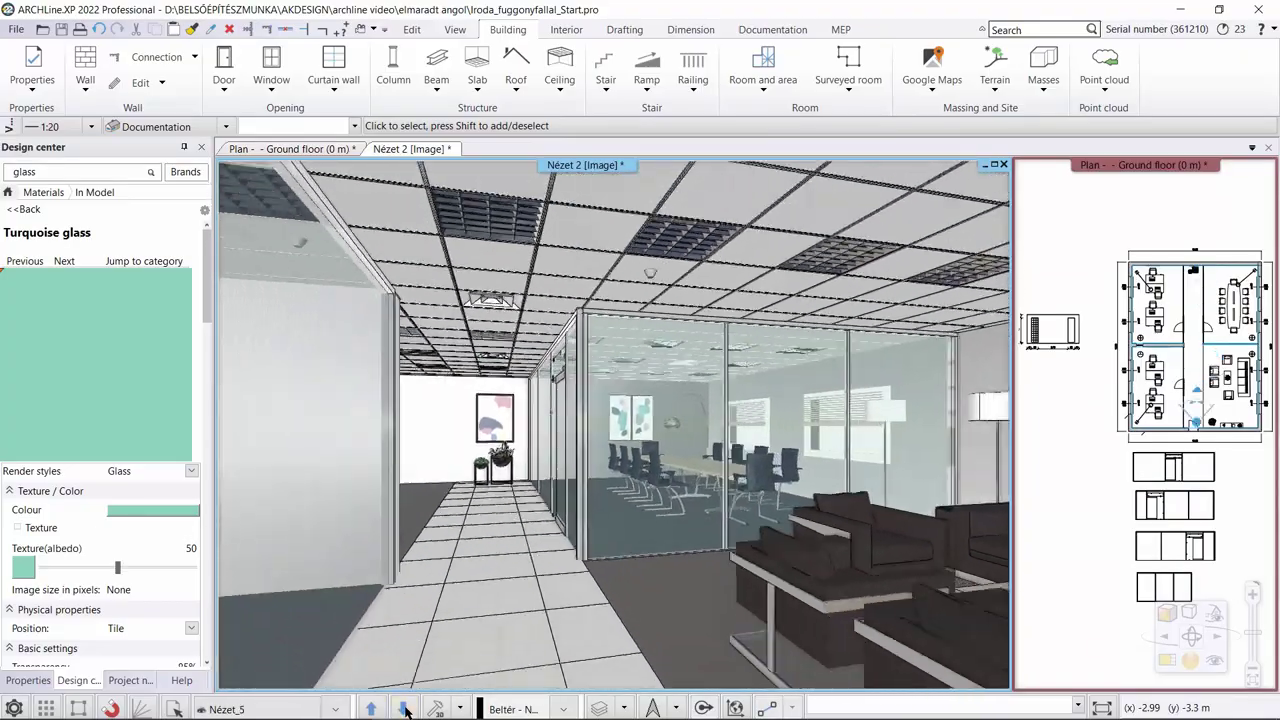
click(404, 709)
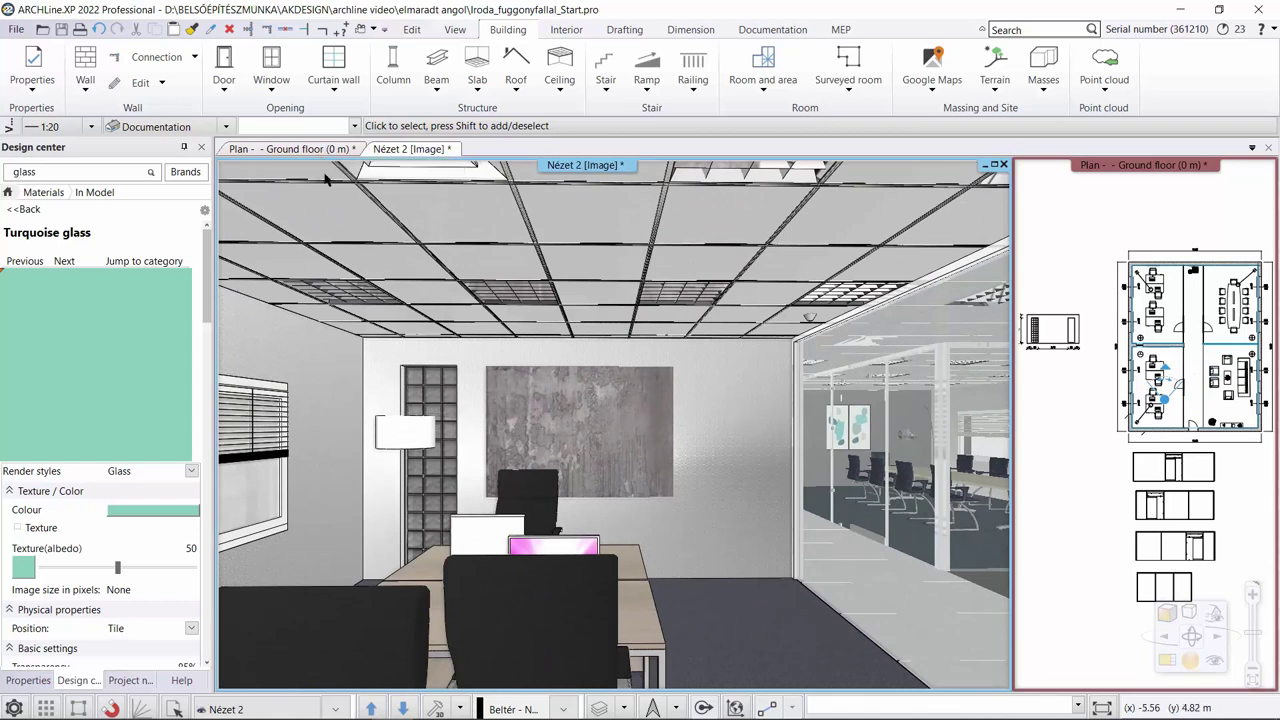
click(296, 149)
scroll(558, 443, up, 5)
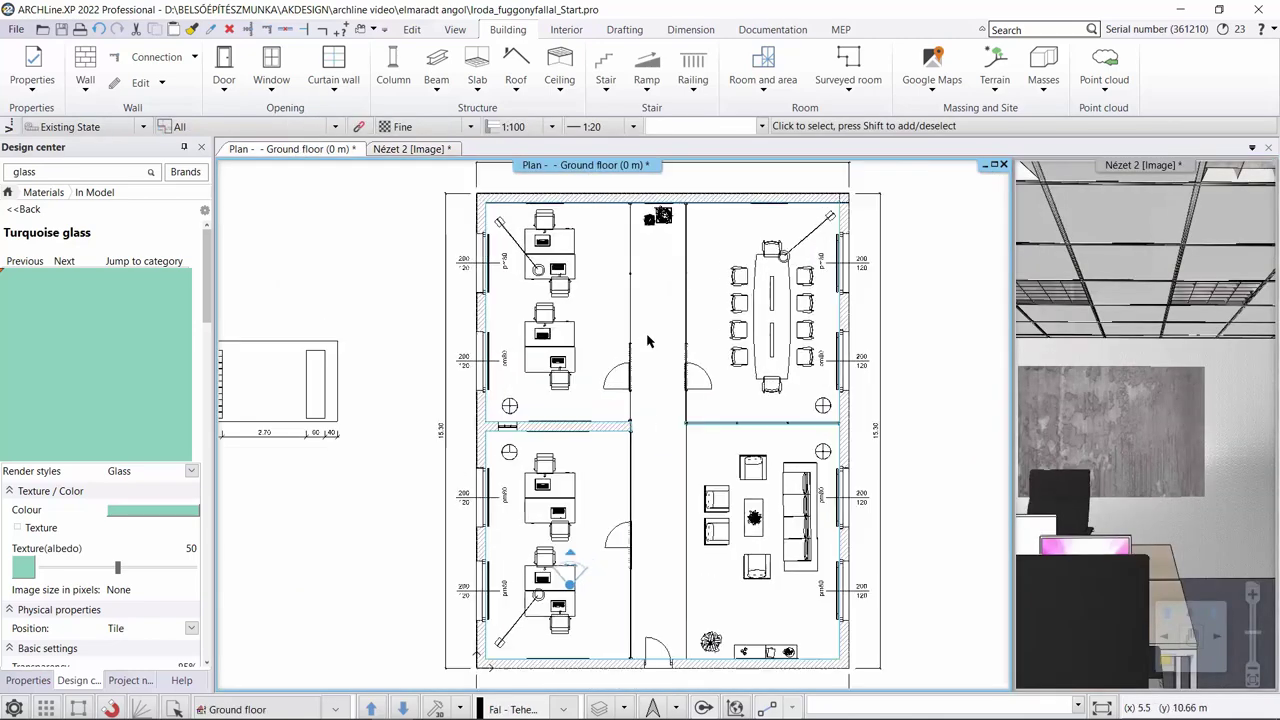
click(334, 88)
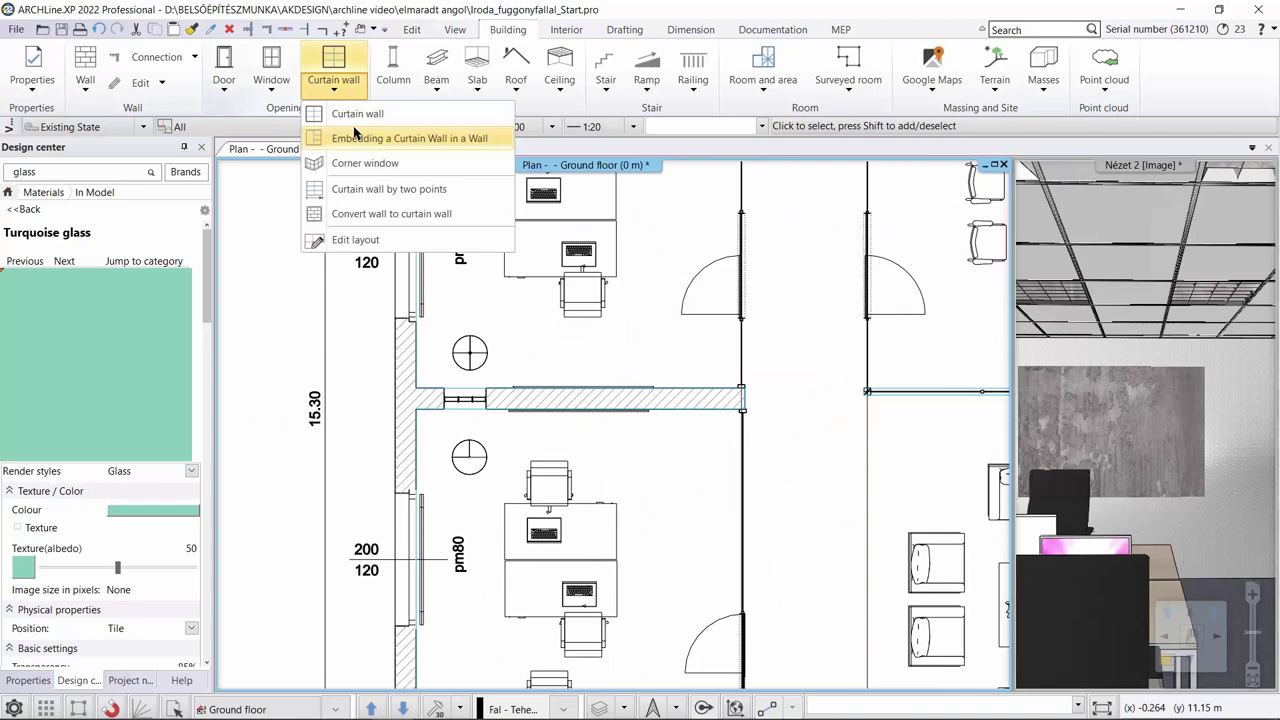
click(355, 135)
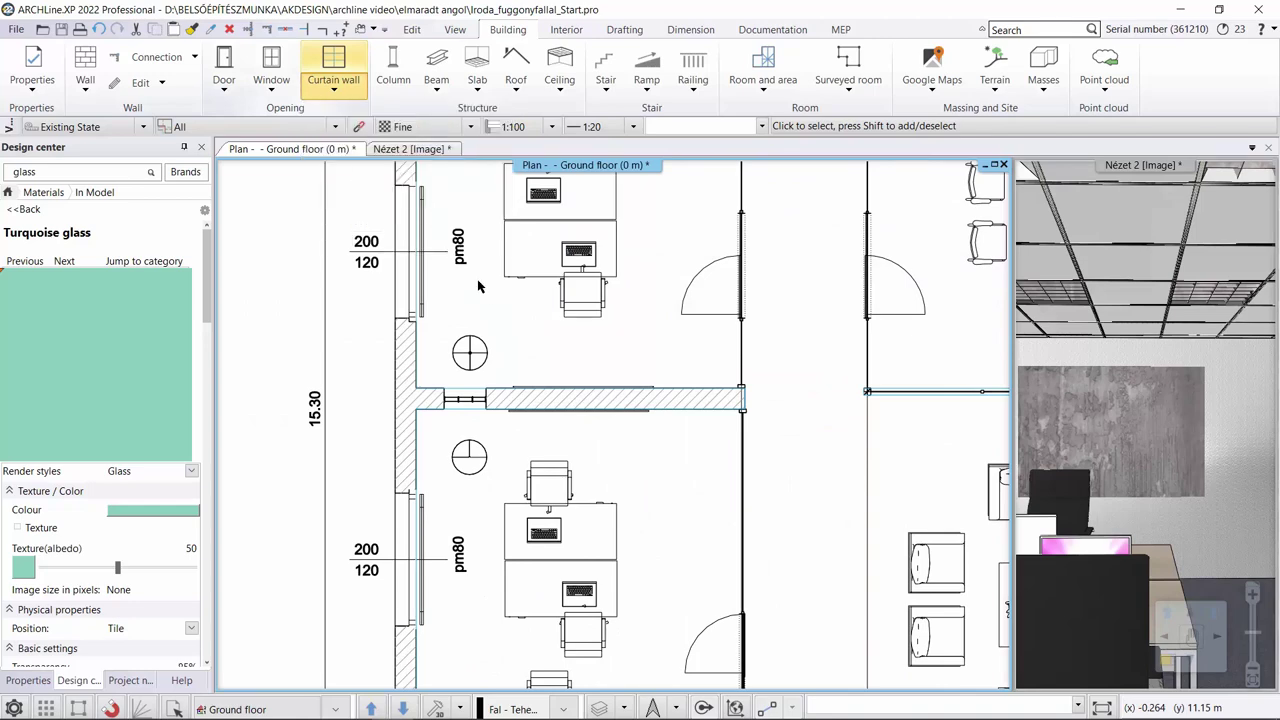
click(690, 401)
scroll(606, 363, down, 5)
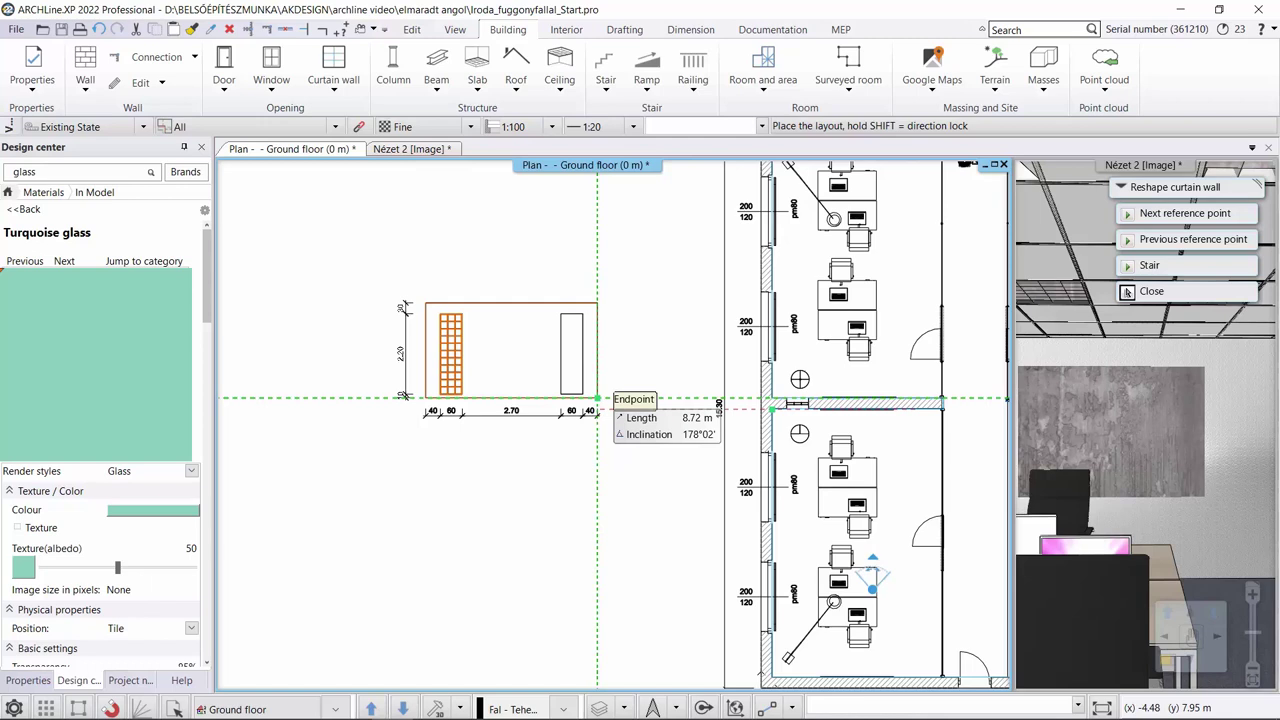
click(597, 398)
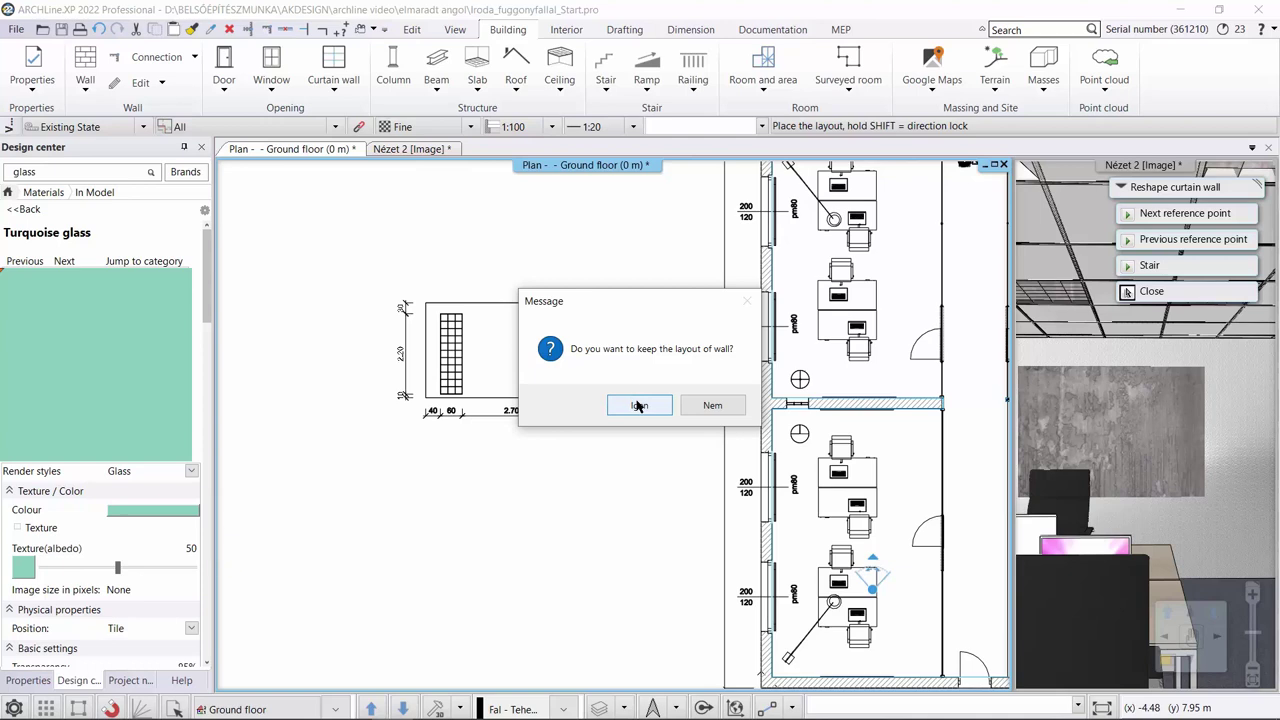
Step: Keep the wall layout and use the empty 60 cm wide rectangle in the elevation as the curtain wall's closed-loop profile
click(638, 405)
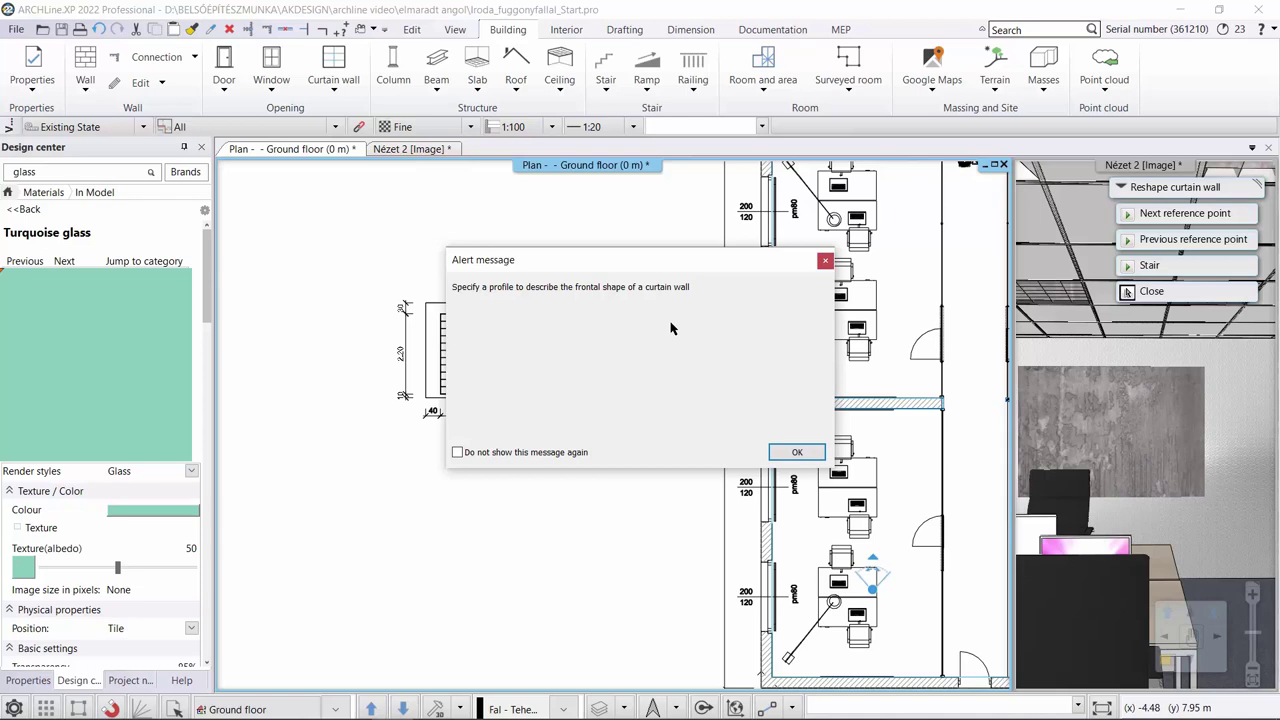
click(797, 452)
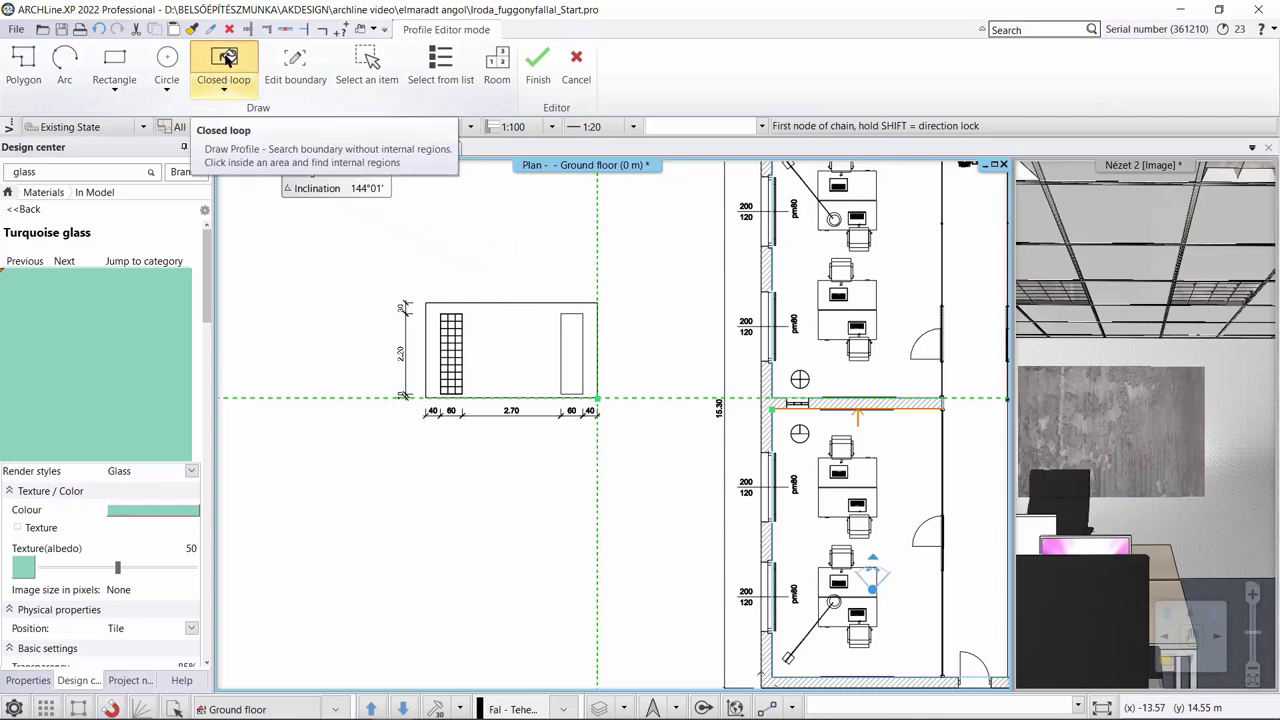
click(224, 88)
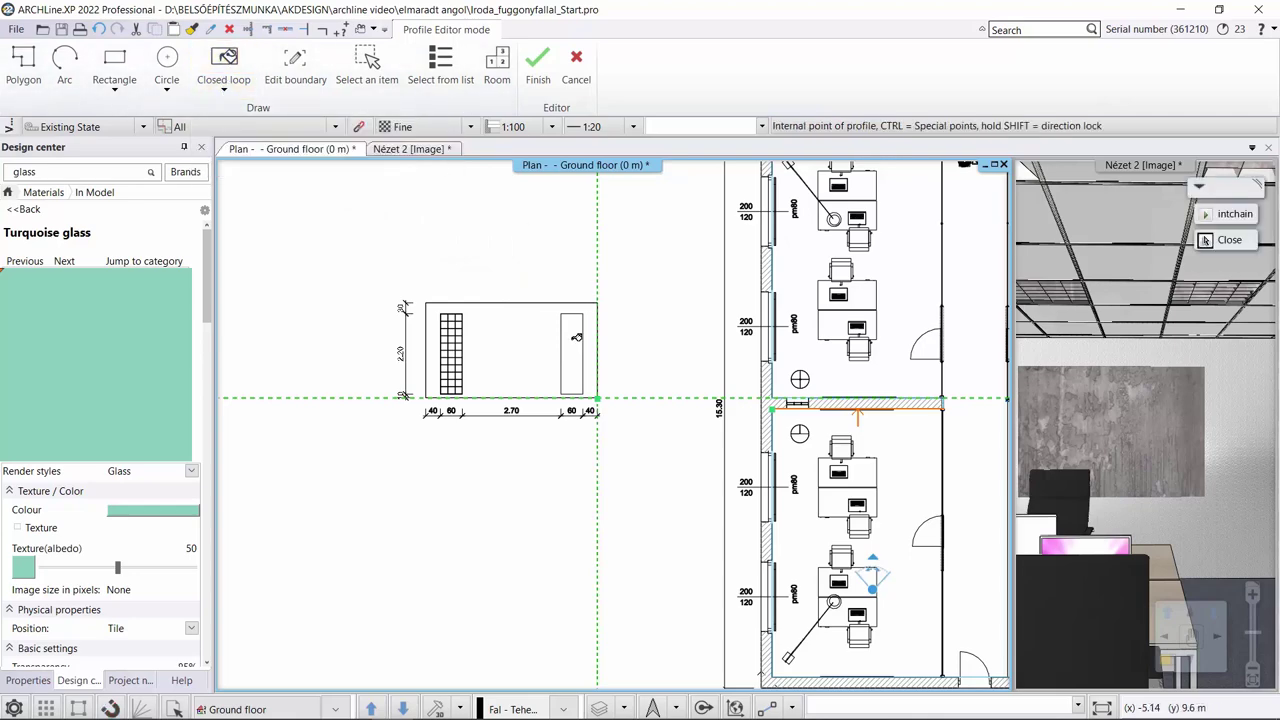
click(576, 338)
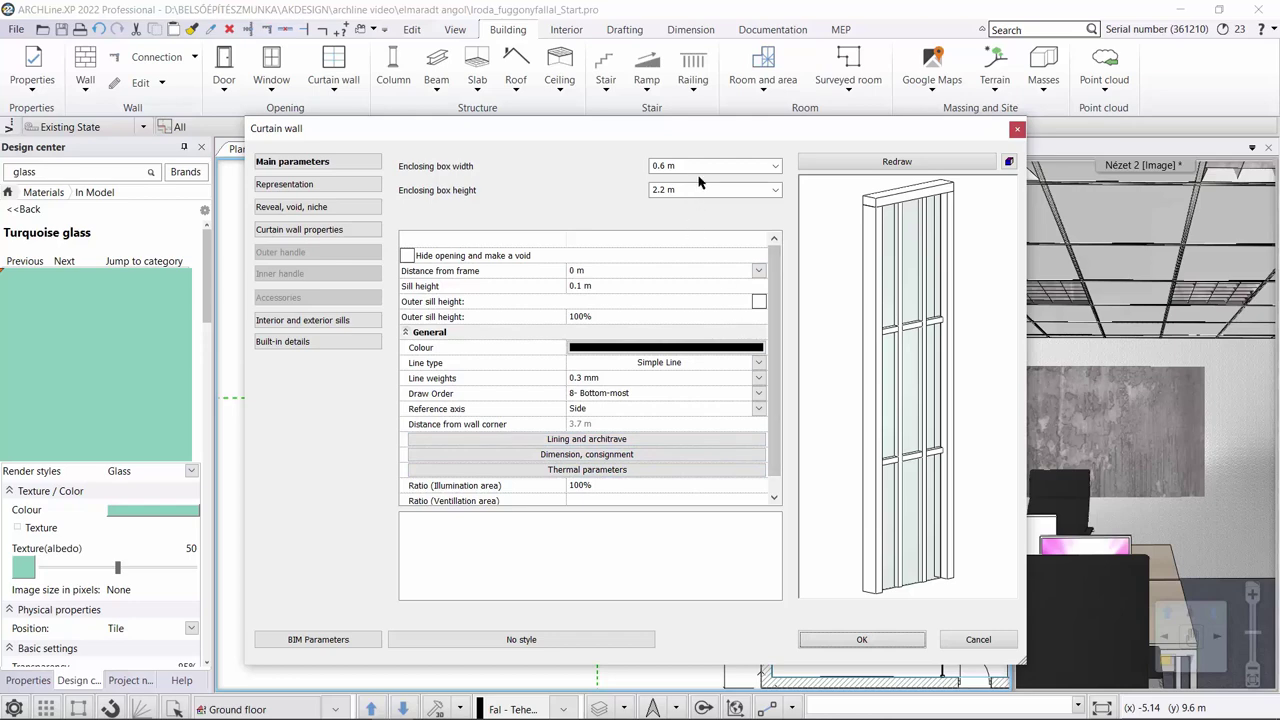
Step: Set the embedded curtain wall's mullion thickness to 0.01 m and mullion width to 0.08 m, and refresh the preview
drag(619, 131, 975, 135)
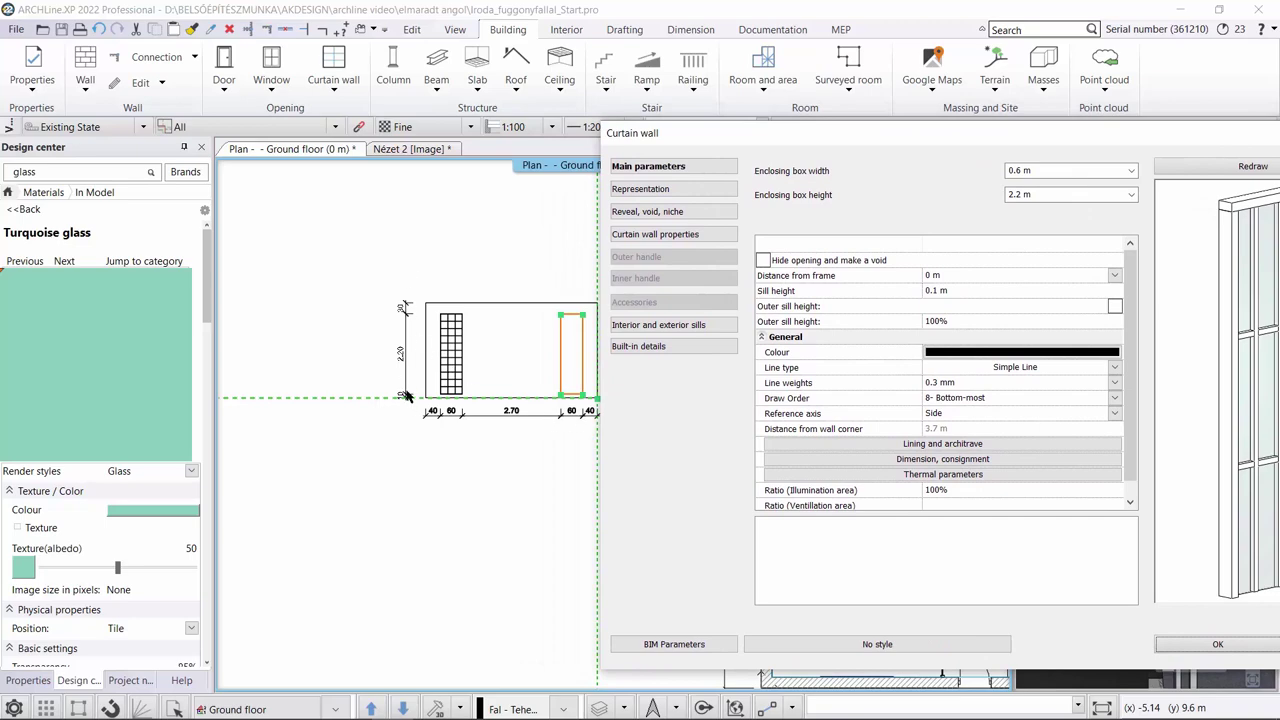
drag(706, 142, 346, 138)
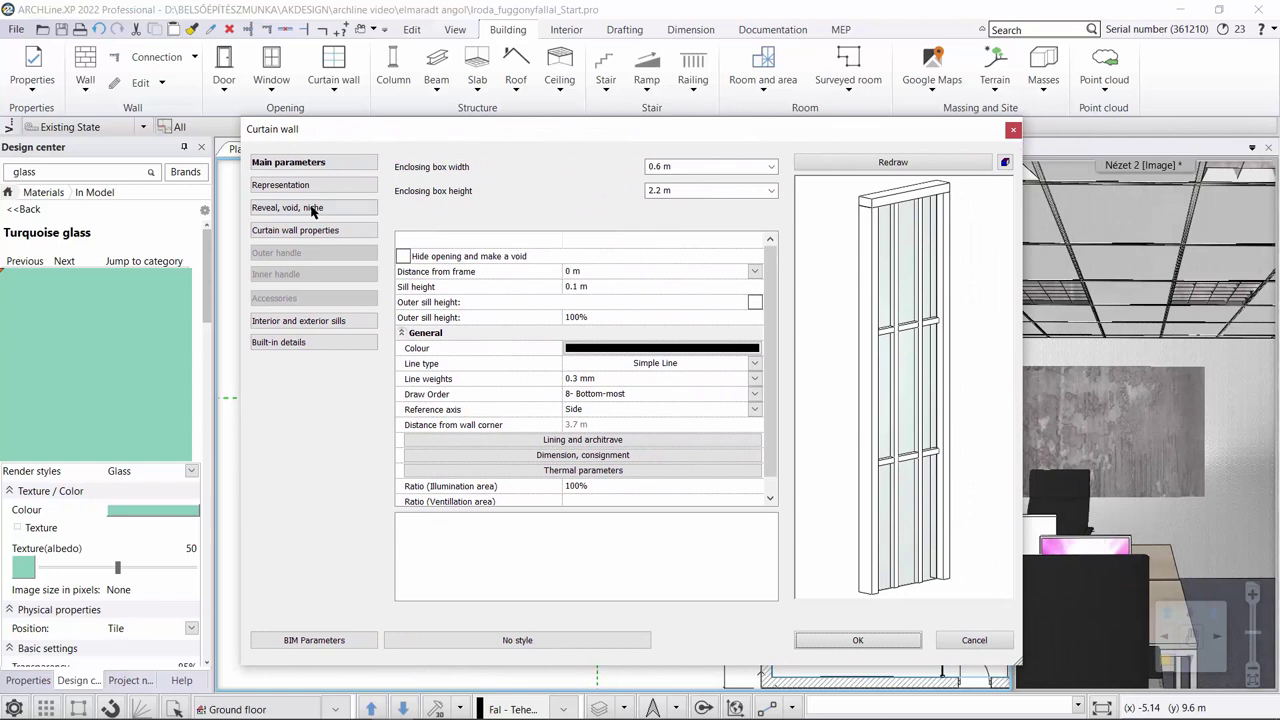
click(284, 230)
click(572, 209)
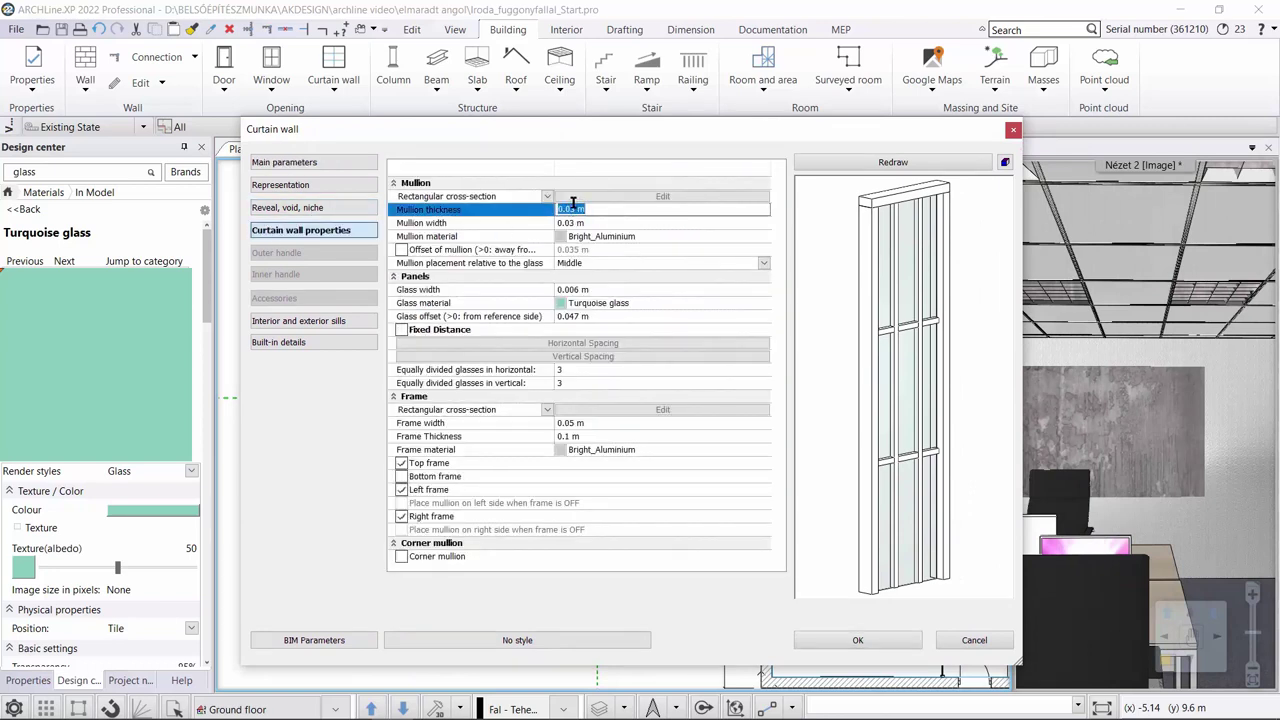
click(570, 209)
click(570, 223)
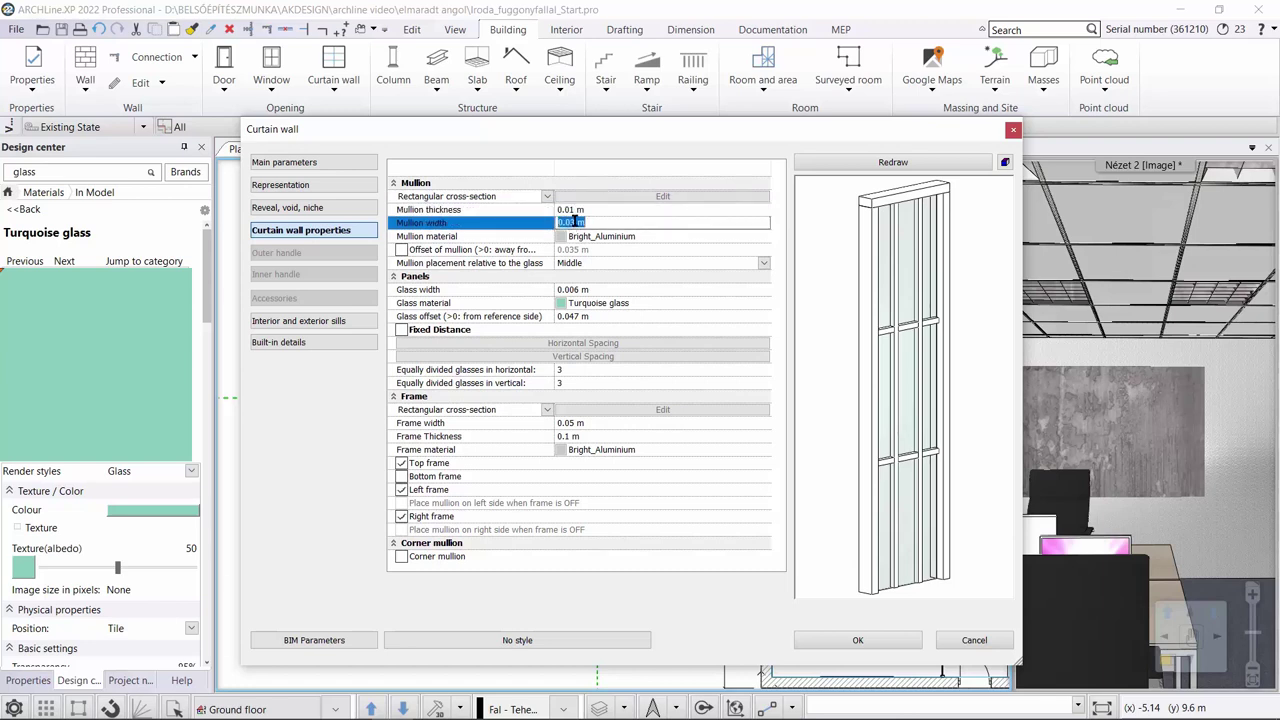
click(572, 221)
click(850, 166)
drag(962, 287, 889, 275)
scroll(930, 295, up, 3)
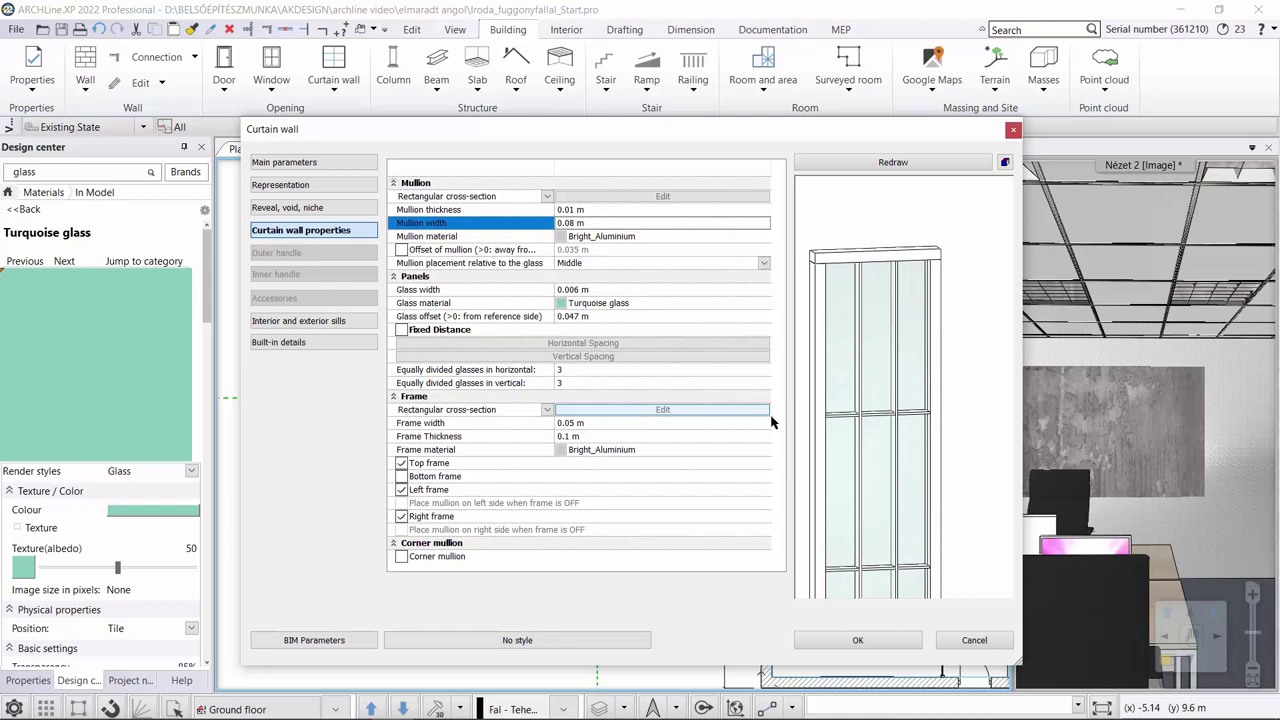
Step: Find the material g110 and assign it to the embedded curtain wall's mullions
click(595, 236)
click(587, 149)
click(607, 110)
text(g110)
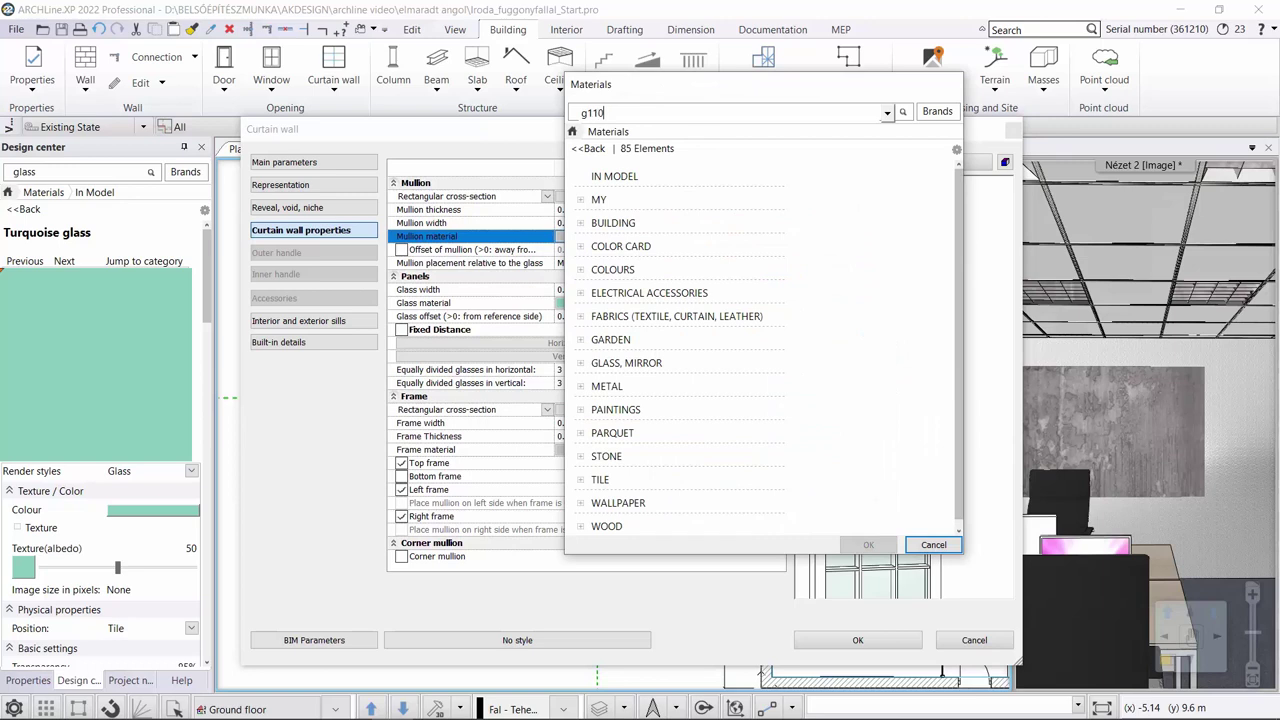
key(Return)
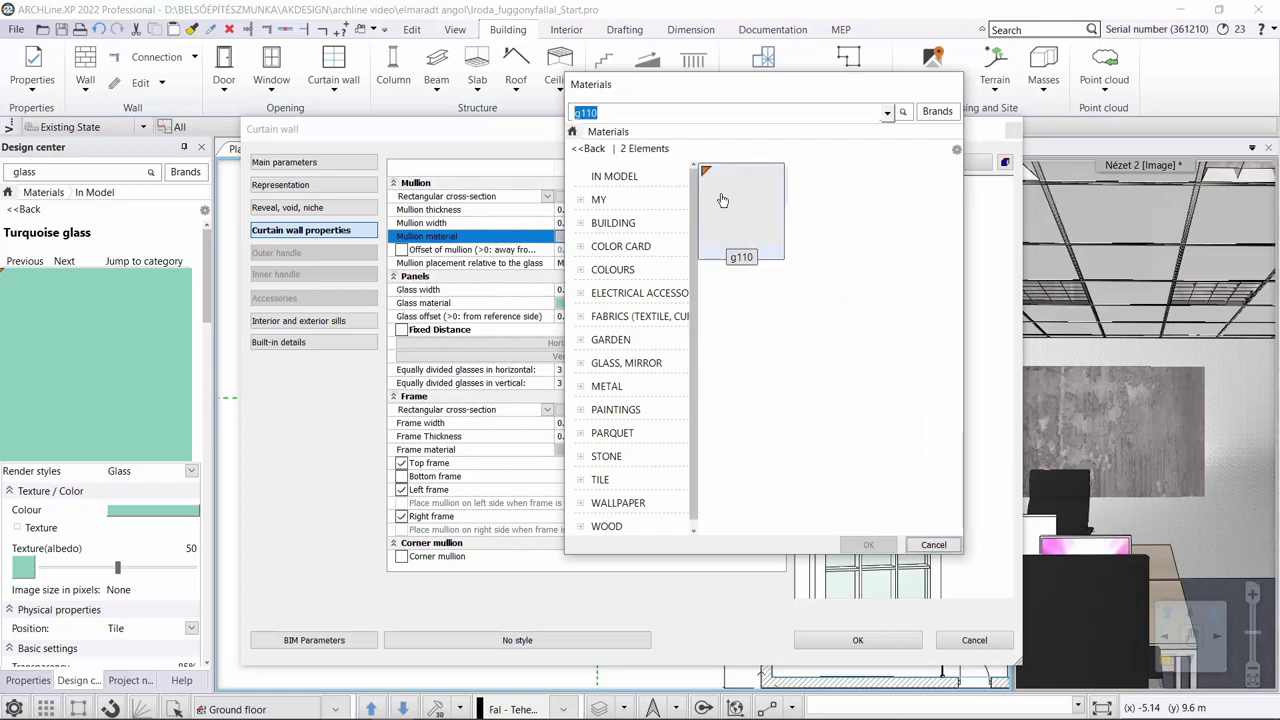
click(860, 545)
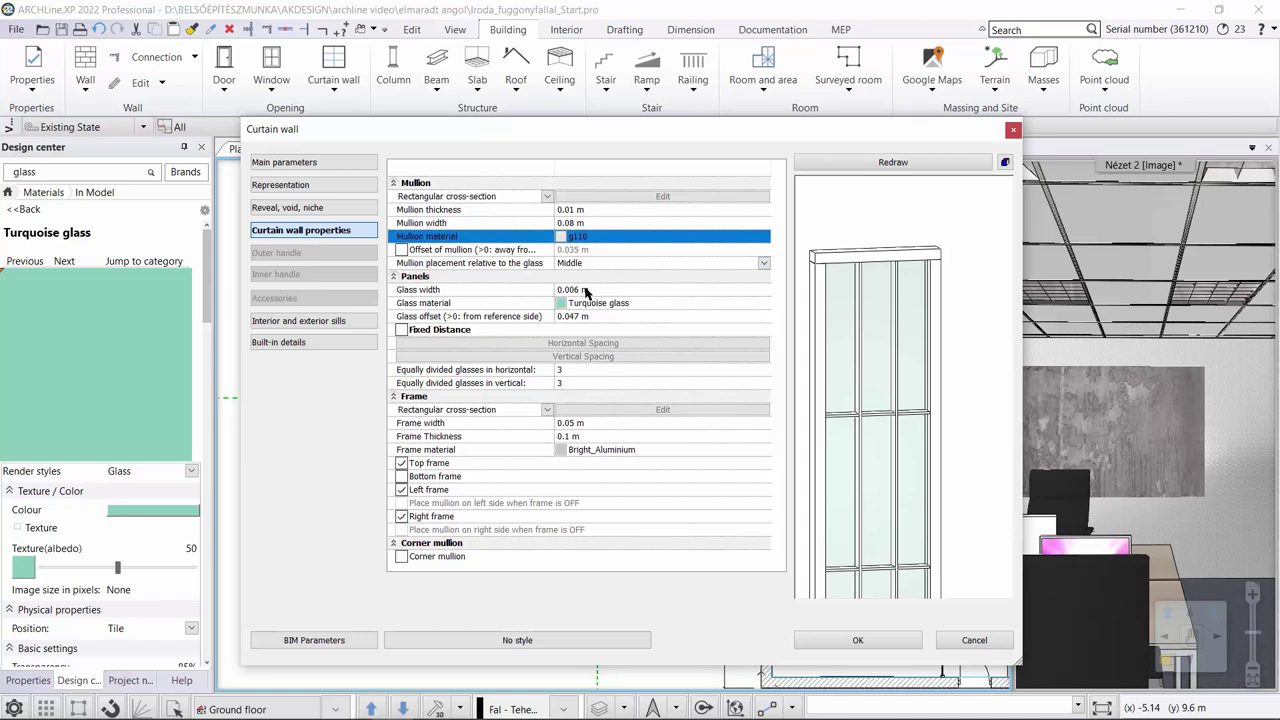
Step: Set the panels' glass width to 0.06 m and the glass offset to 0.01 m, and refresh the preview
click(582, 291)
click(567, 290)
key(BackSpace)
key(Return)
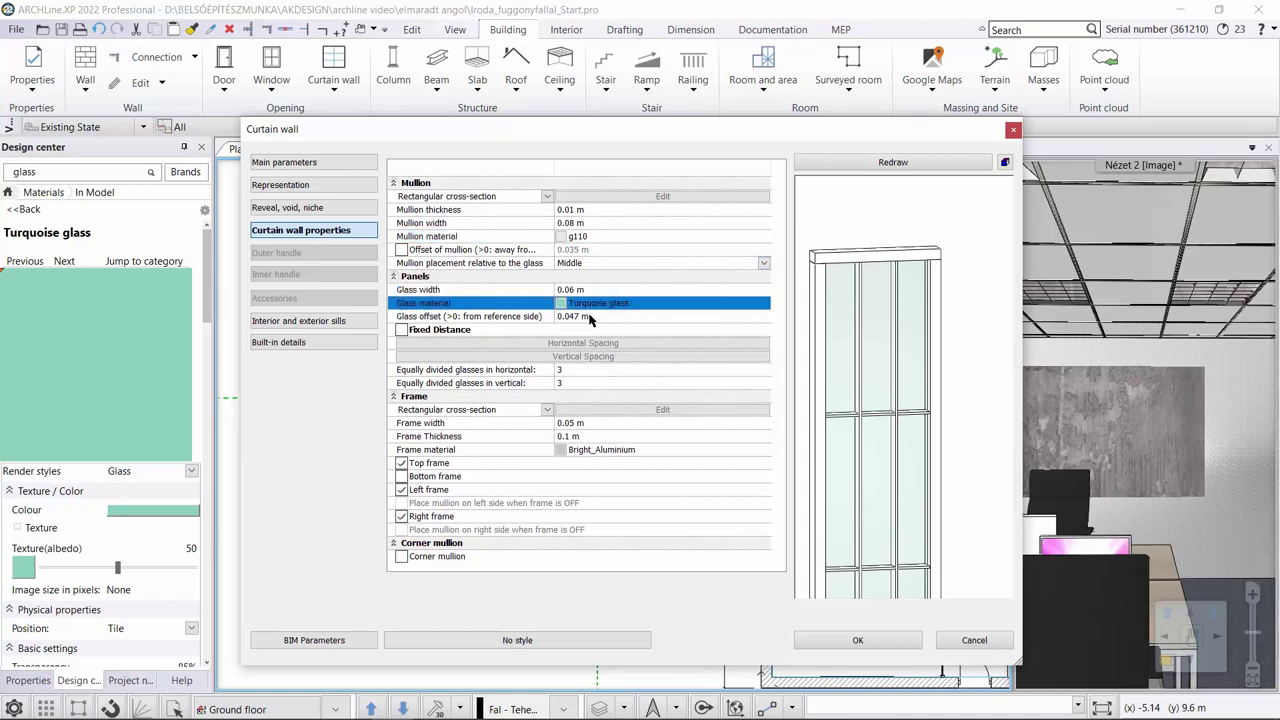
click(598, 318)
drag(611, 319, 575, 317)
key(BackSpace)
text(1)
click(889, 162)
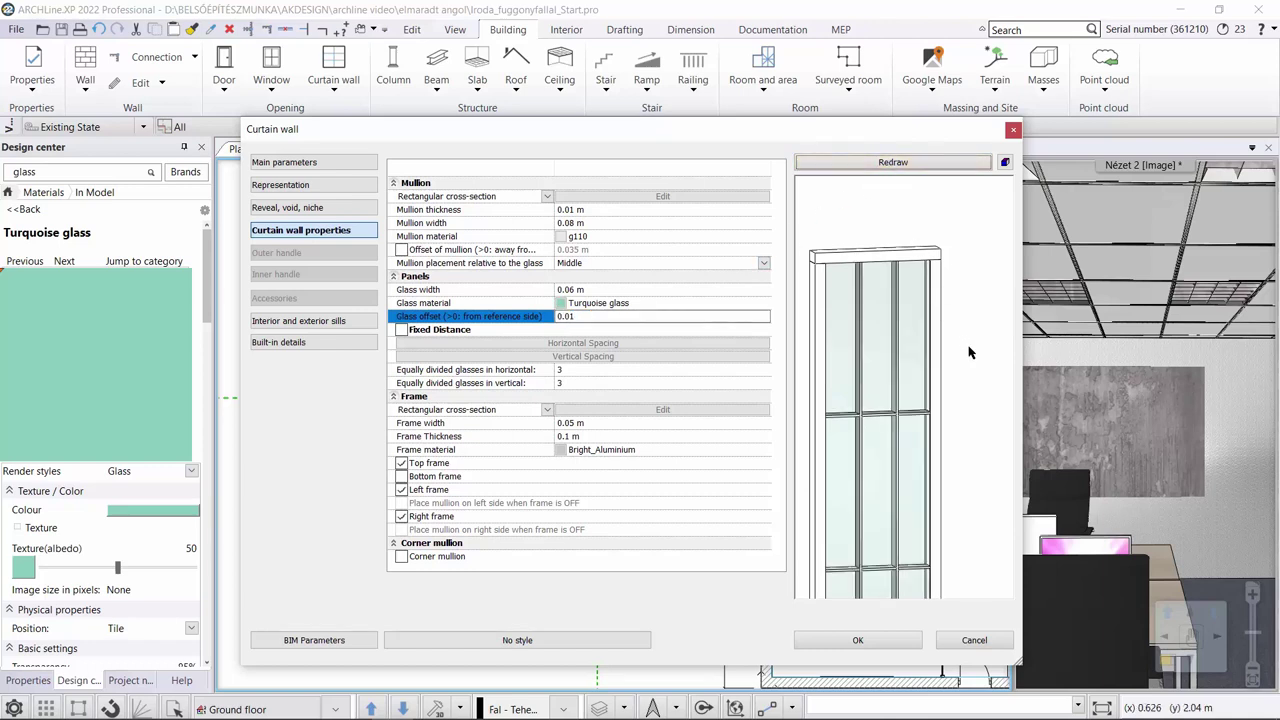
drag(880, 340, 844, 340)
Step: Replace the panels' glass material with Glass-20 from the material library and refresh the preview
click(612, 303)
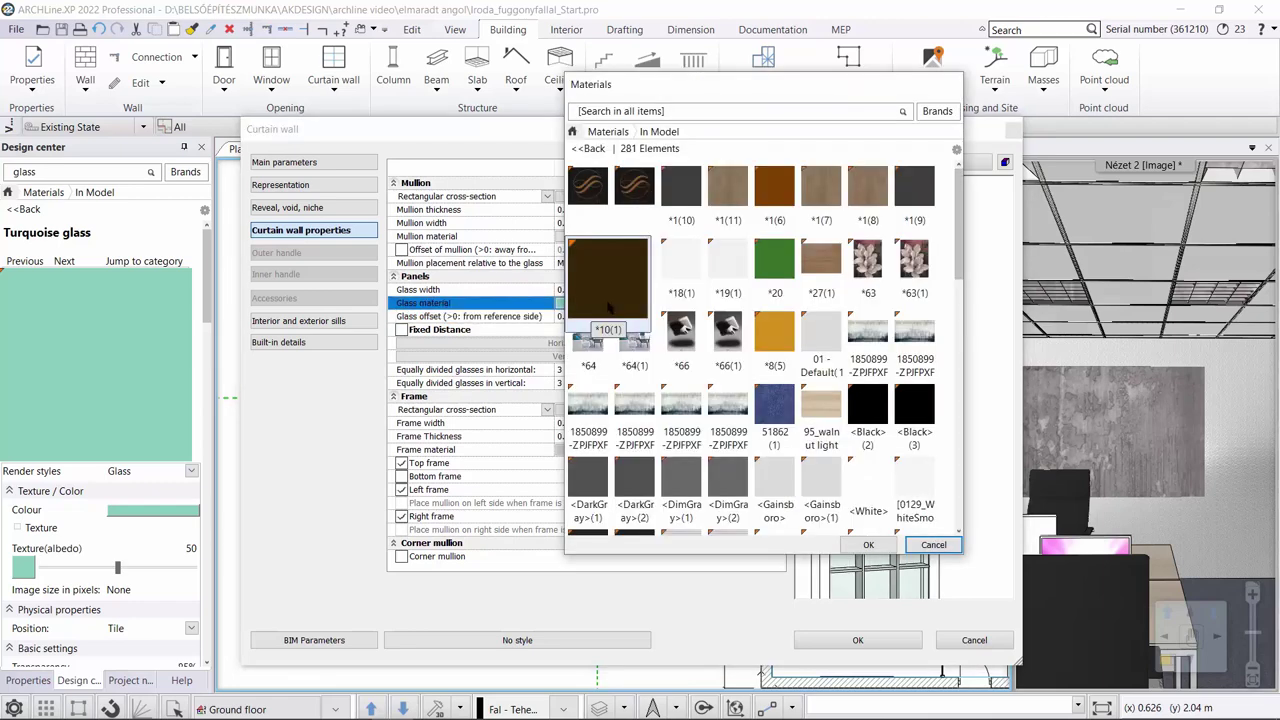
click(573, 133)
click(591, 111)
text(glass)
click(774, 350)
click(878, 544)
click(890, 163)
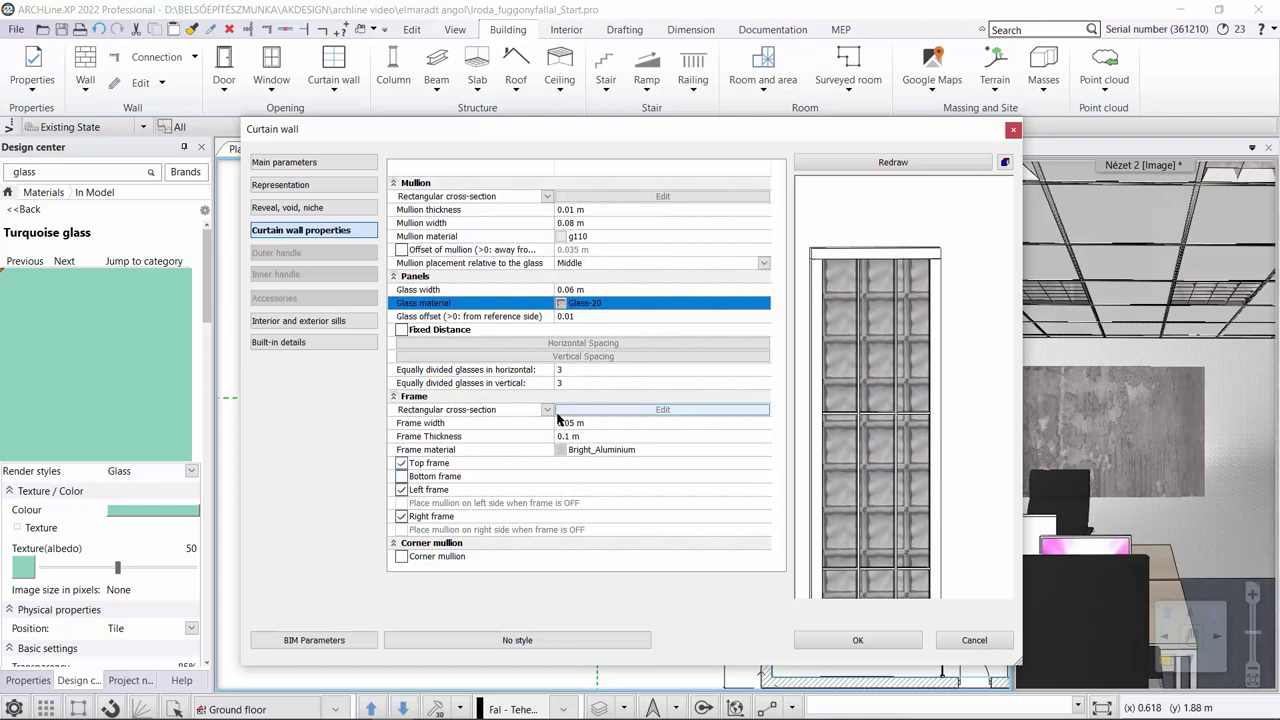
Step: Divide the glass into 11 equal panels vertically and refresh the preview
click(519, 382)
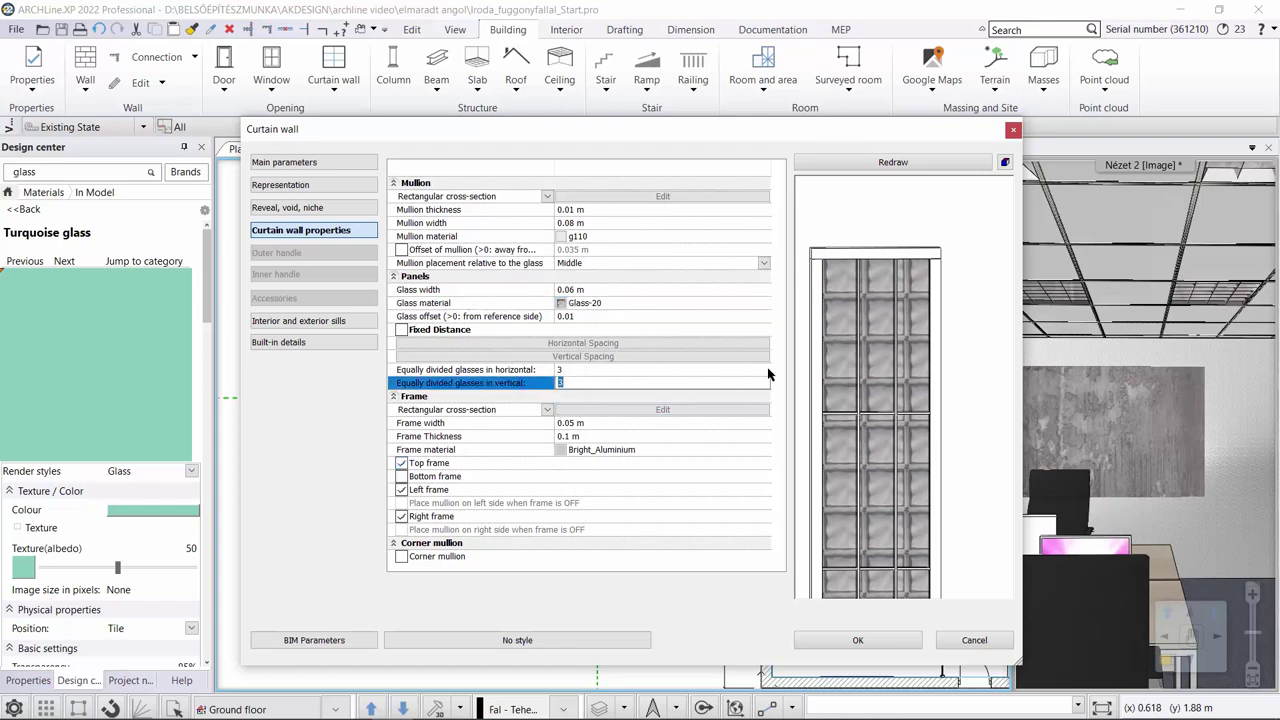
text(11)
click(878, 166)
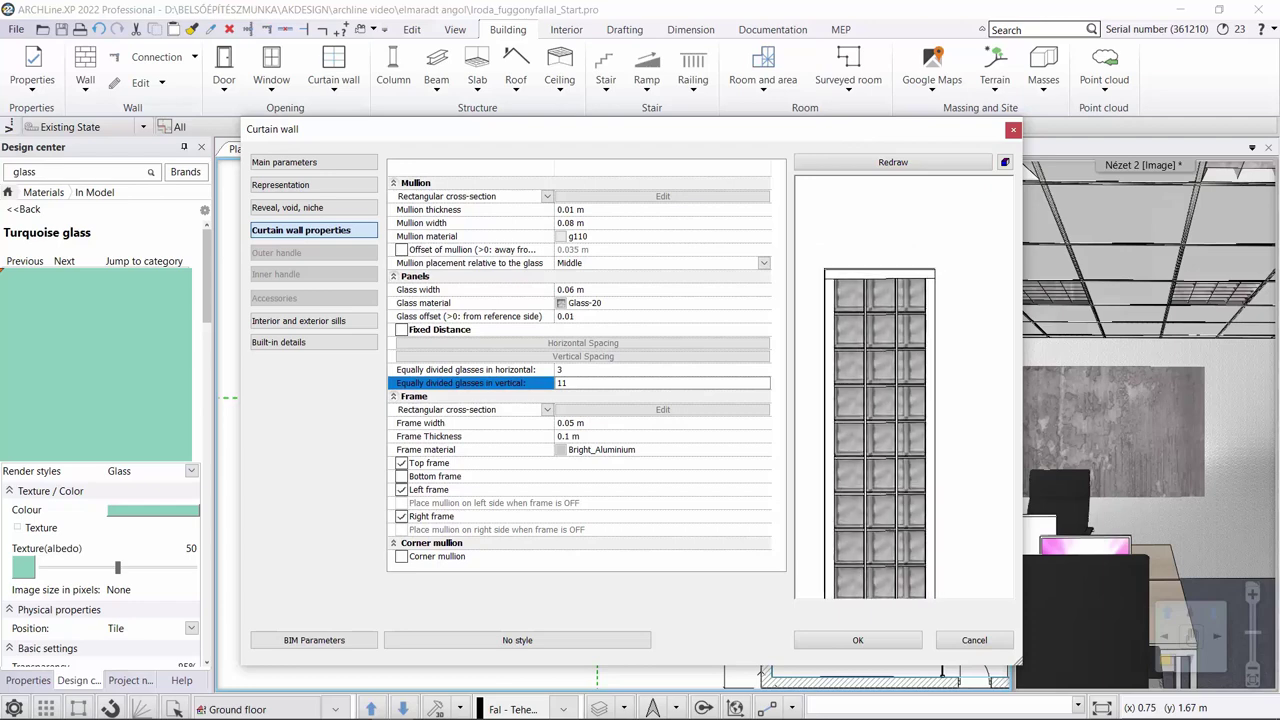
Step: Set the curtain wall's frame width to 0.01 m and frame thickness to 0.08 m, and refresh the preview
click(572, 422)
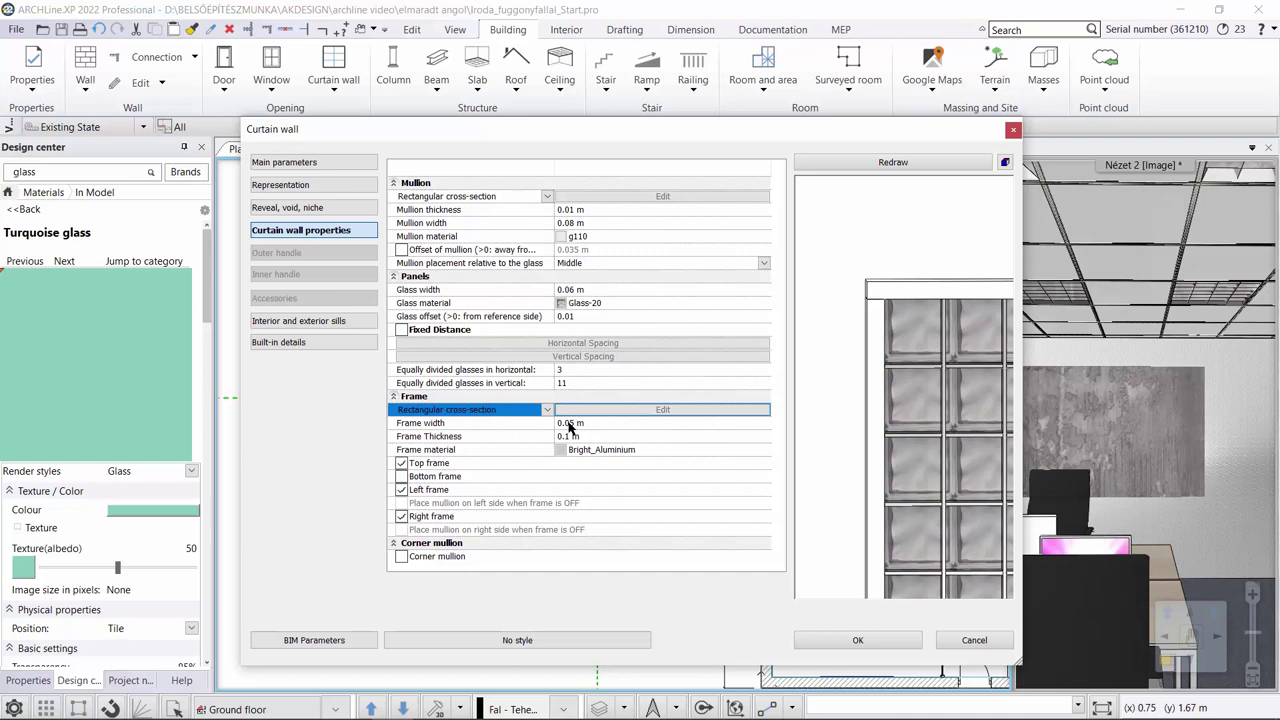
scroll(917, 322, down, 2)
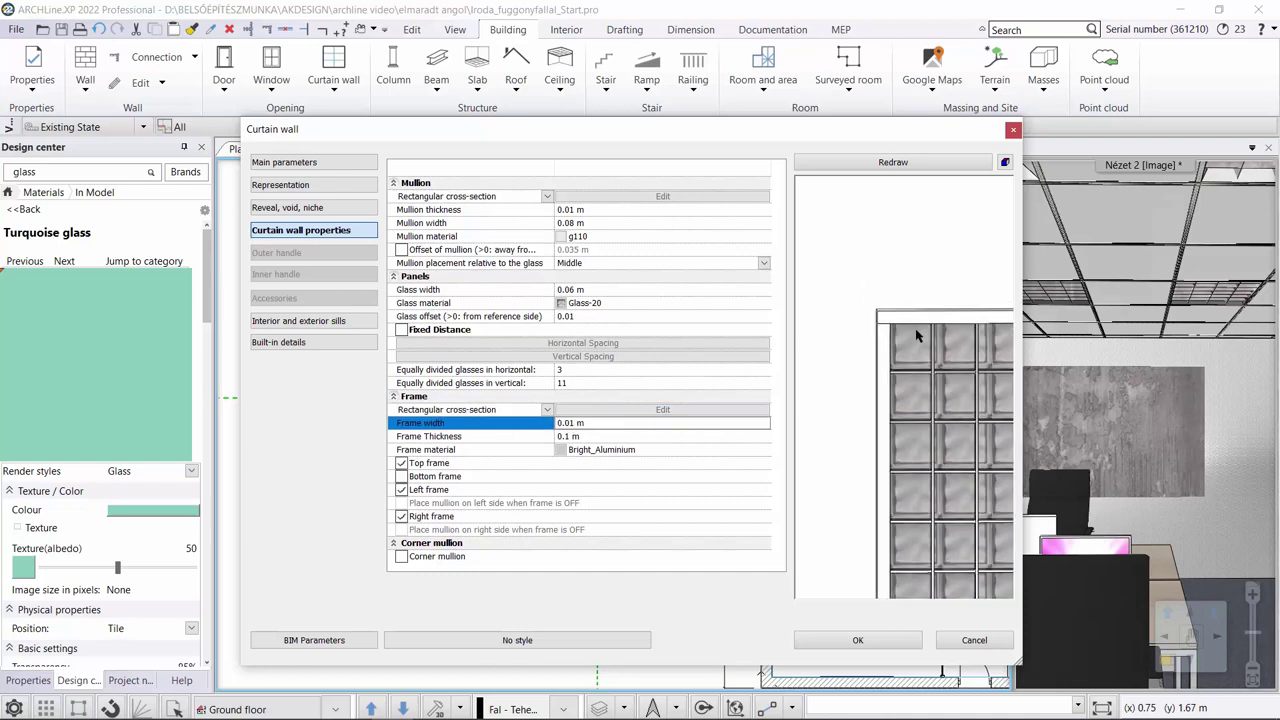
middle_drag(925, 405, 872, 360)
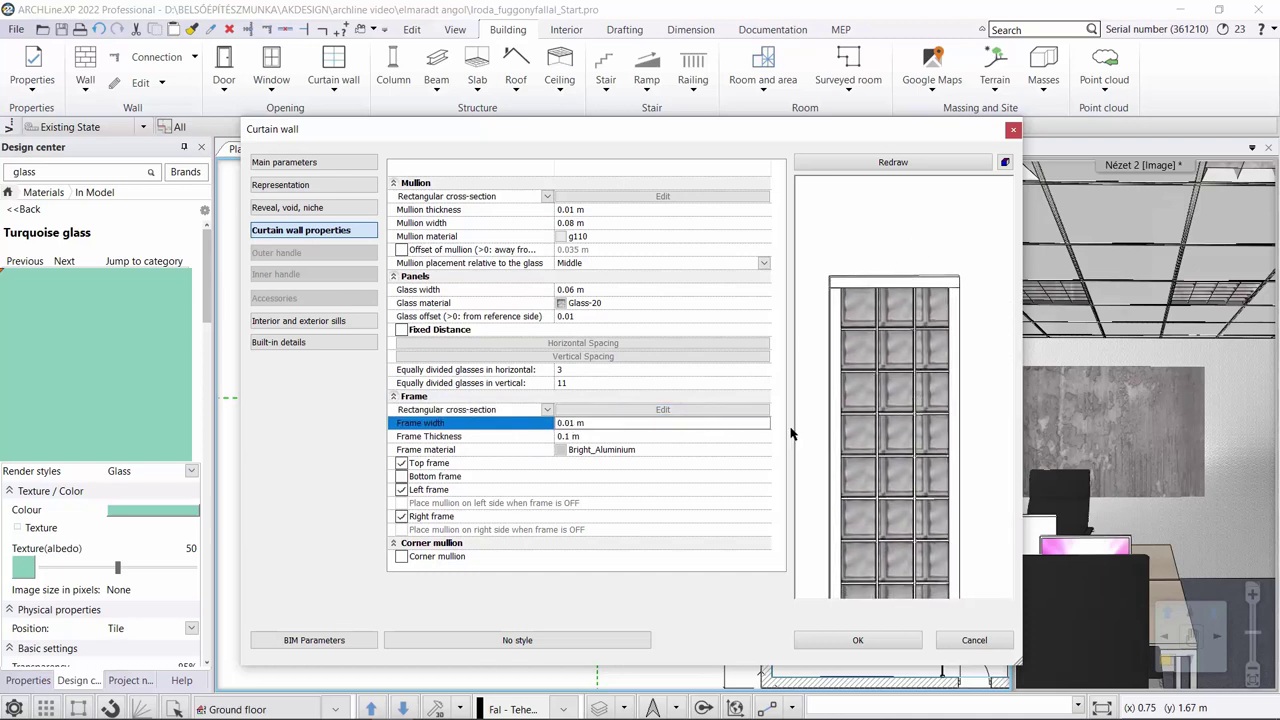
click(563, 438)
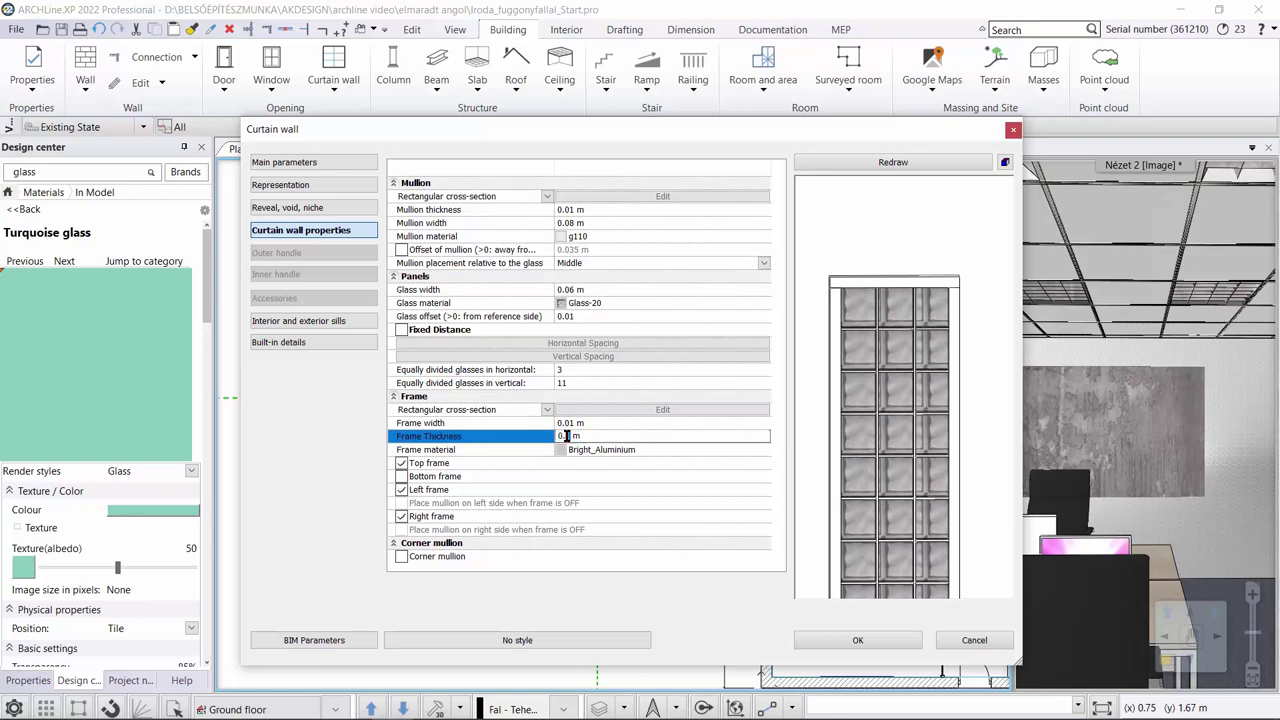
text(08)
click(846, 164)
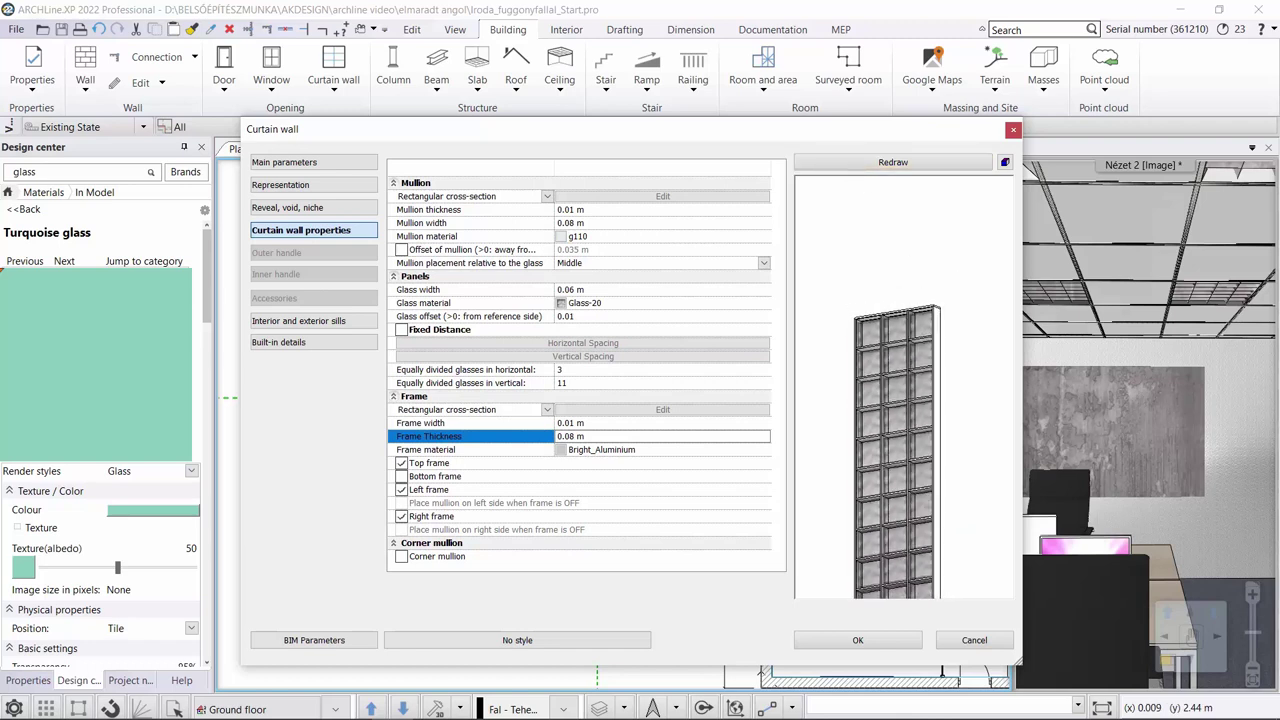
Step: Add a bottom frame, assign the material g110 to the frame, and create the embedded curtain wall
click(418, 478)
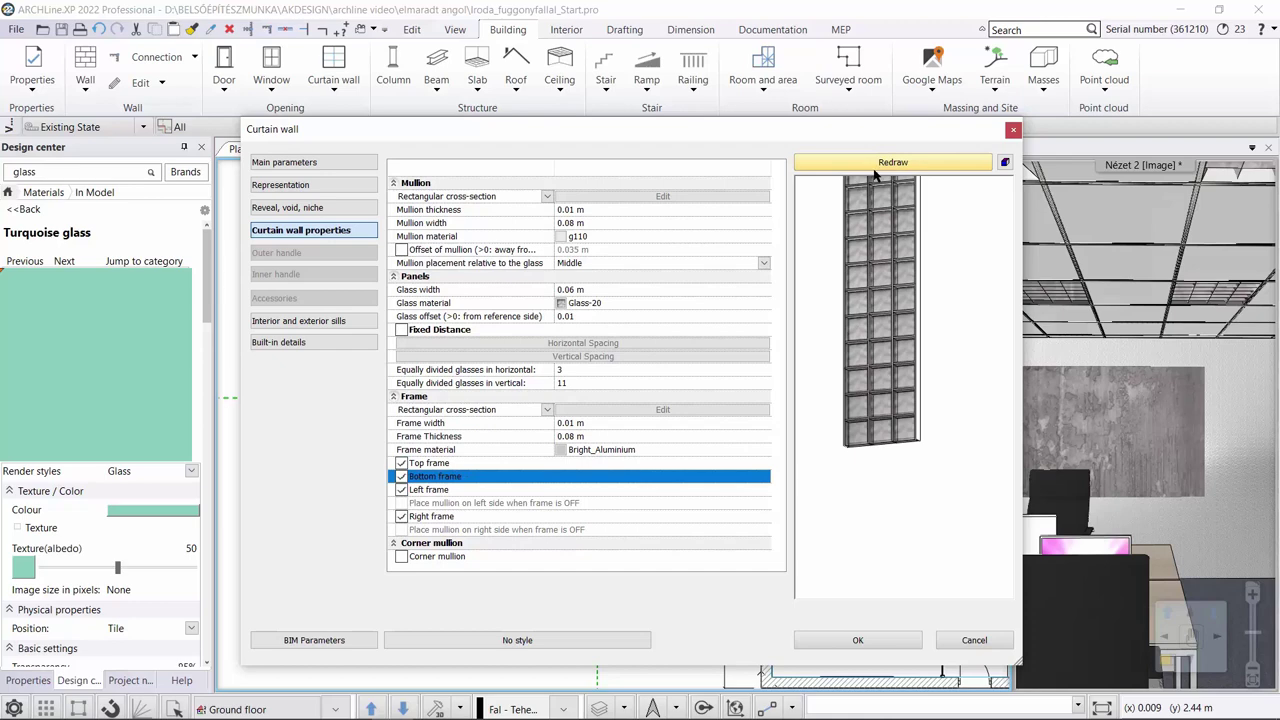
click(561, 450)
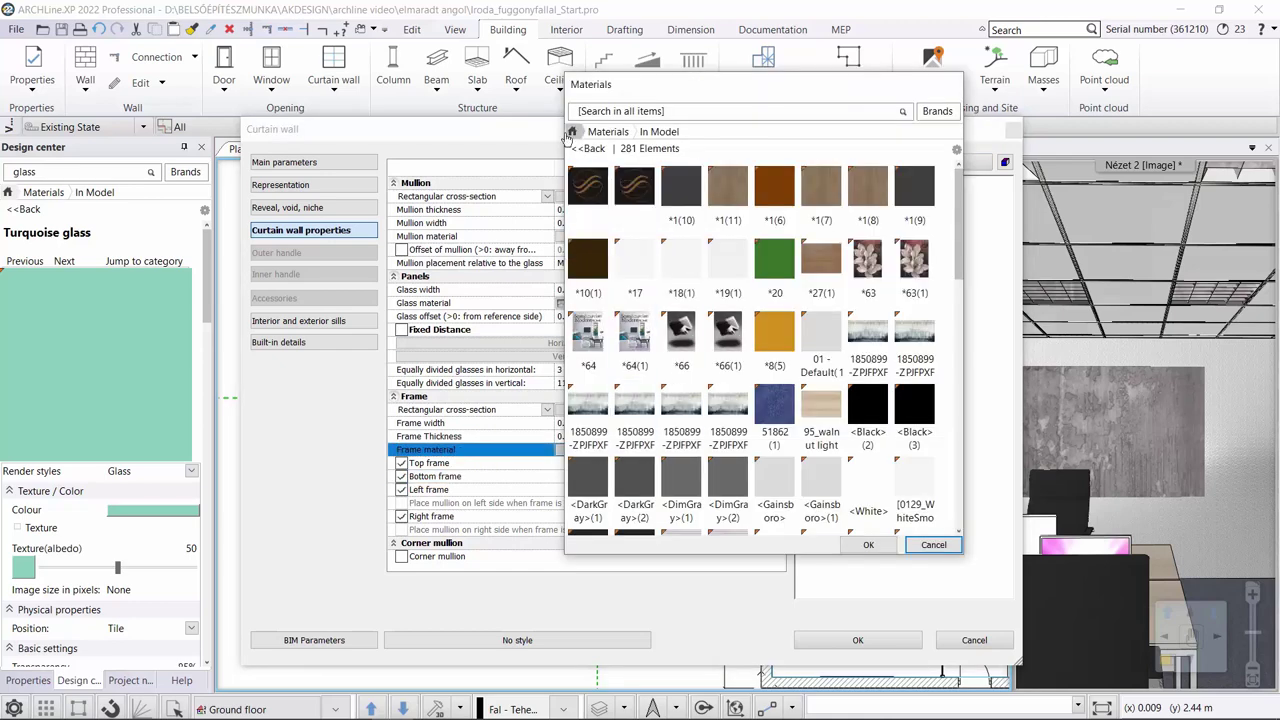
click(571, 132)
click(598, 110)
text(g110)
key(Return)
click(770, 222)
click(731, 209)
click(867, 544)
click(908, 163)
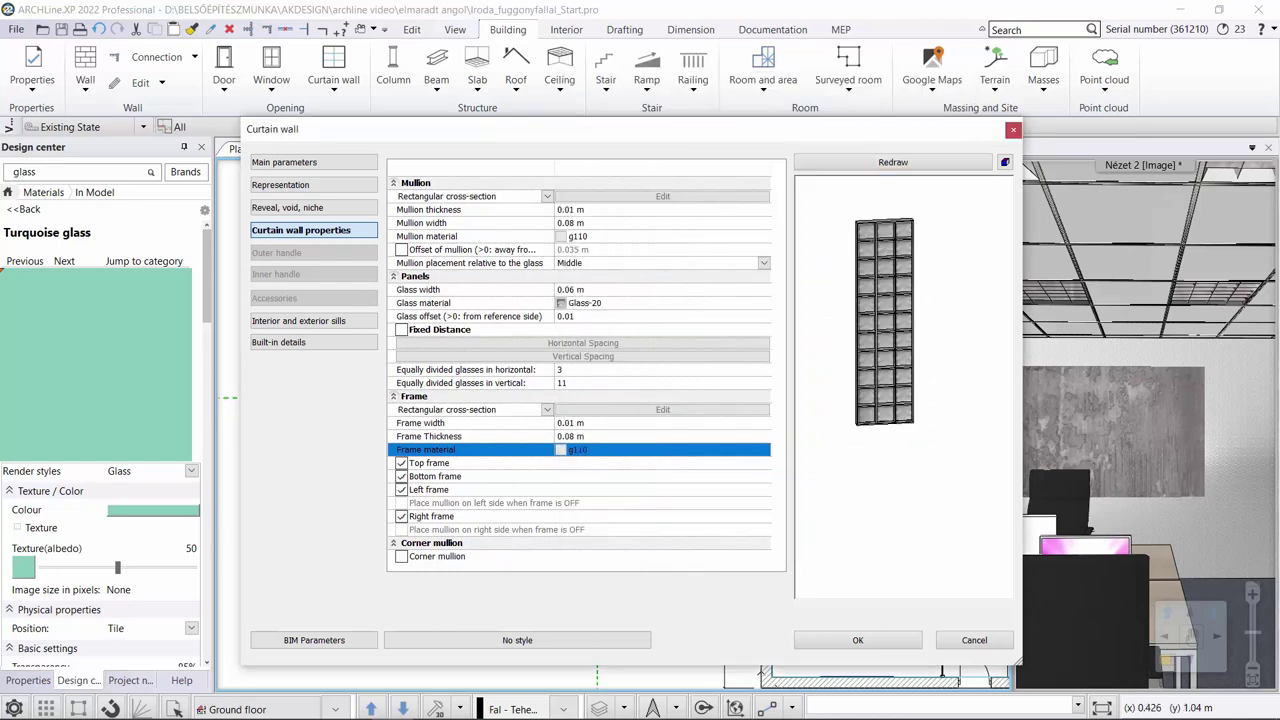
click(884, 642)
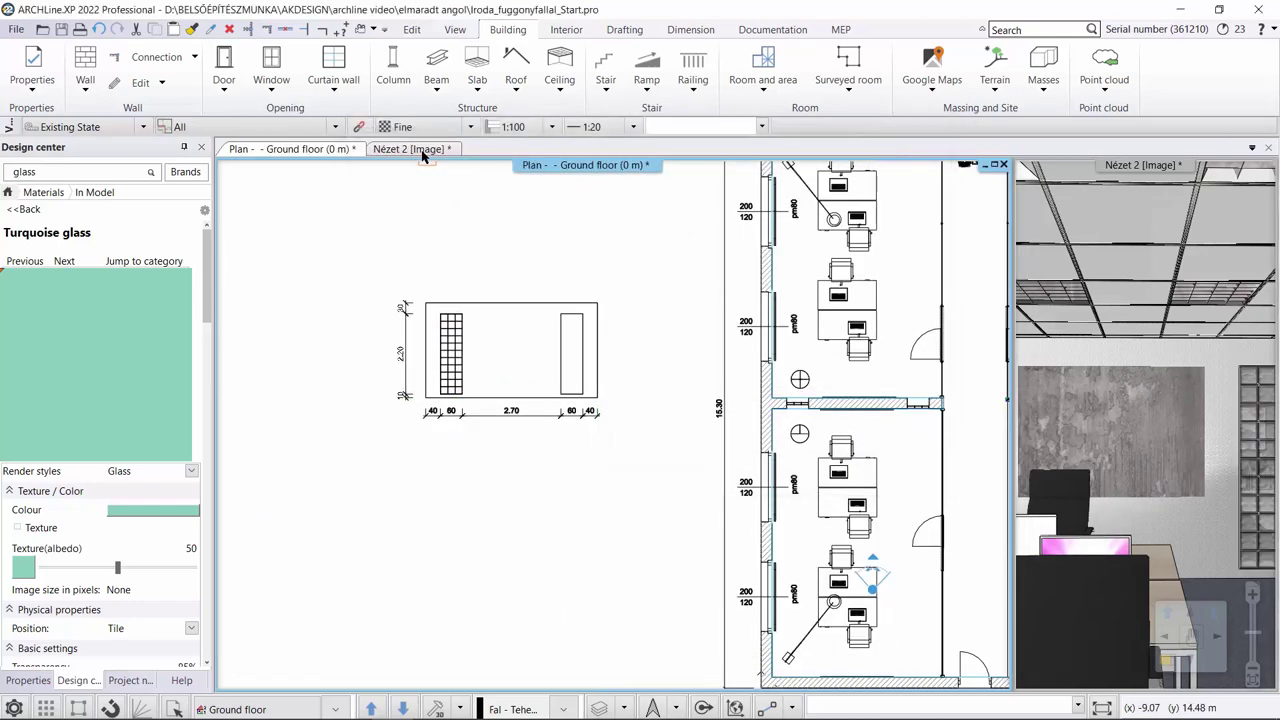
Step: Return to the 3D view and move through the model to examine the new glass-block panel, the glass partitions and doors
click(424, 150)
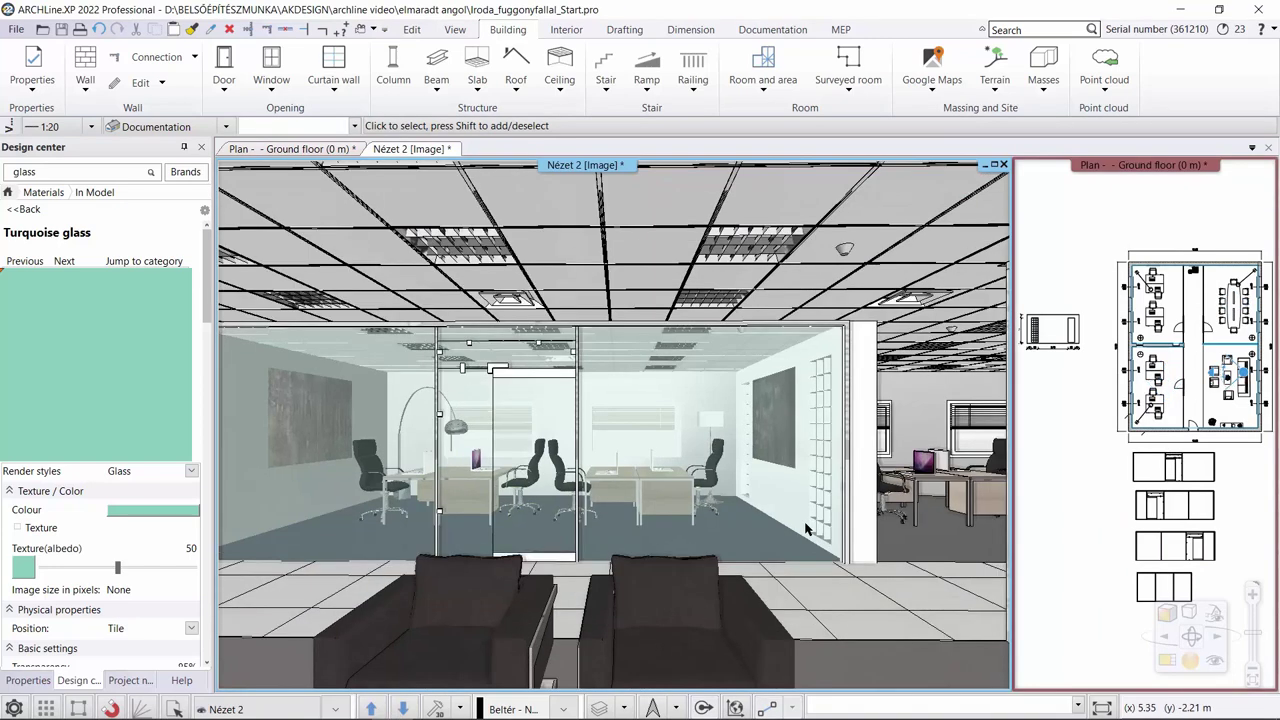
click(436, 708)
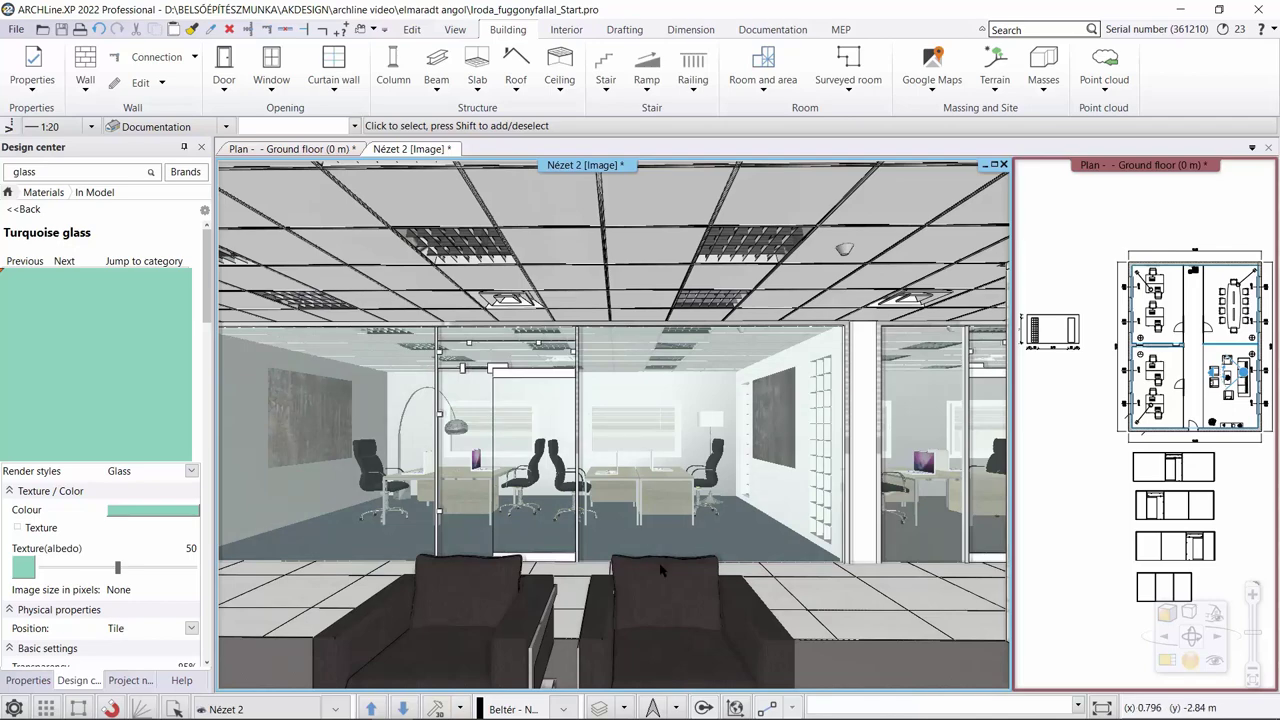
middle_drag(623, 452, 502, 450)
middle_drag(636, 246, 434, 246)
scroll(643, 410, up, 5)
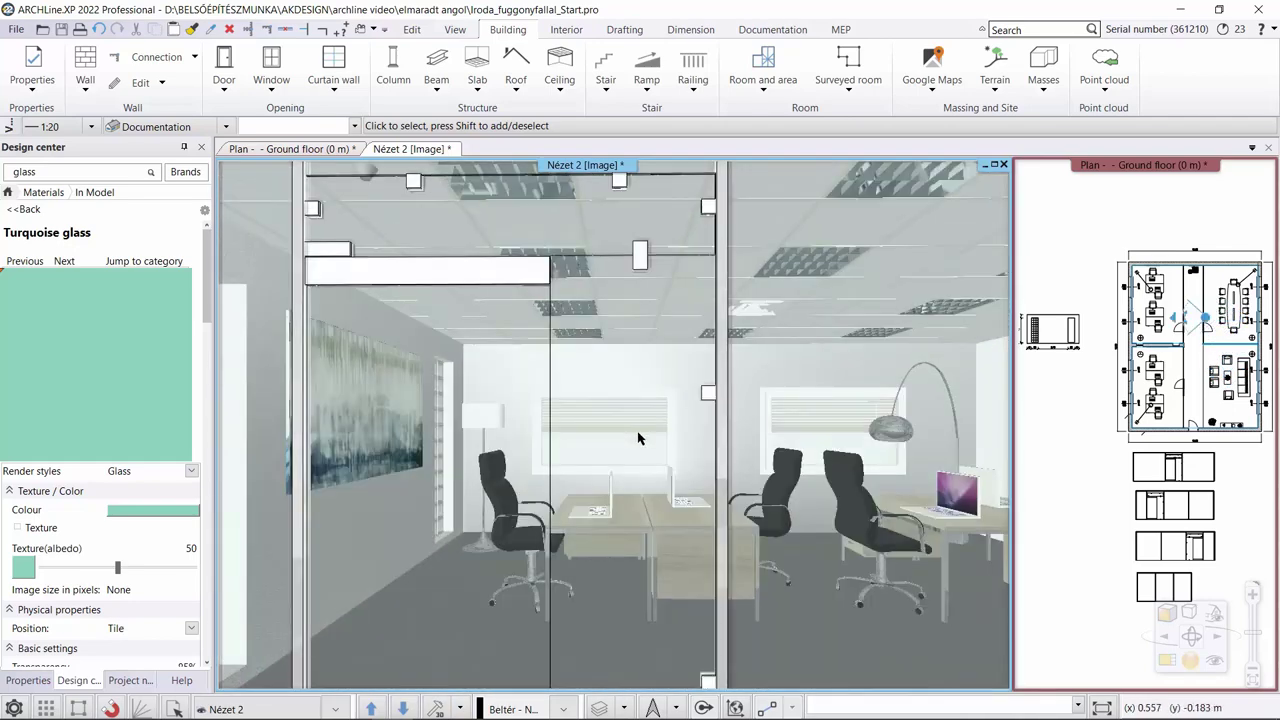
scroll(640, 441, up, 2)
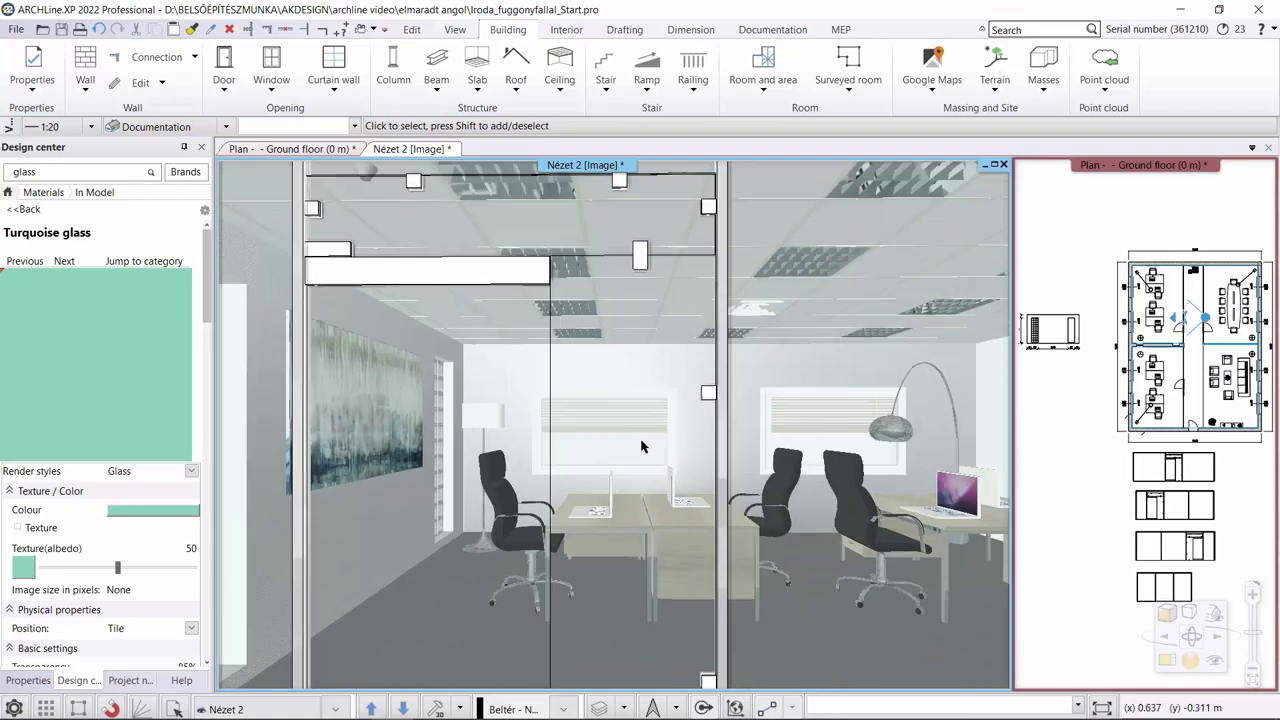
scroll(648, 445, down, 5)
scroll(657, 442, up, 3)
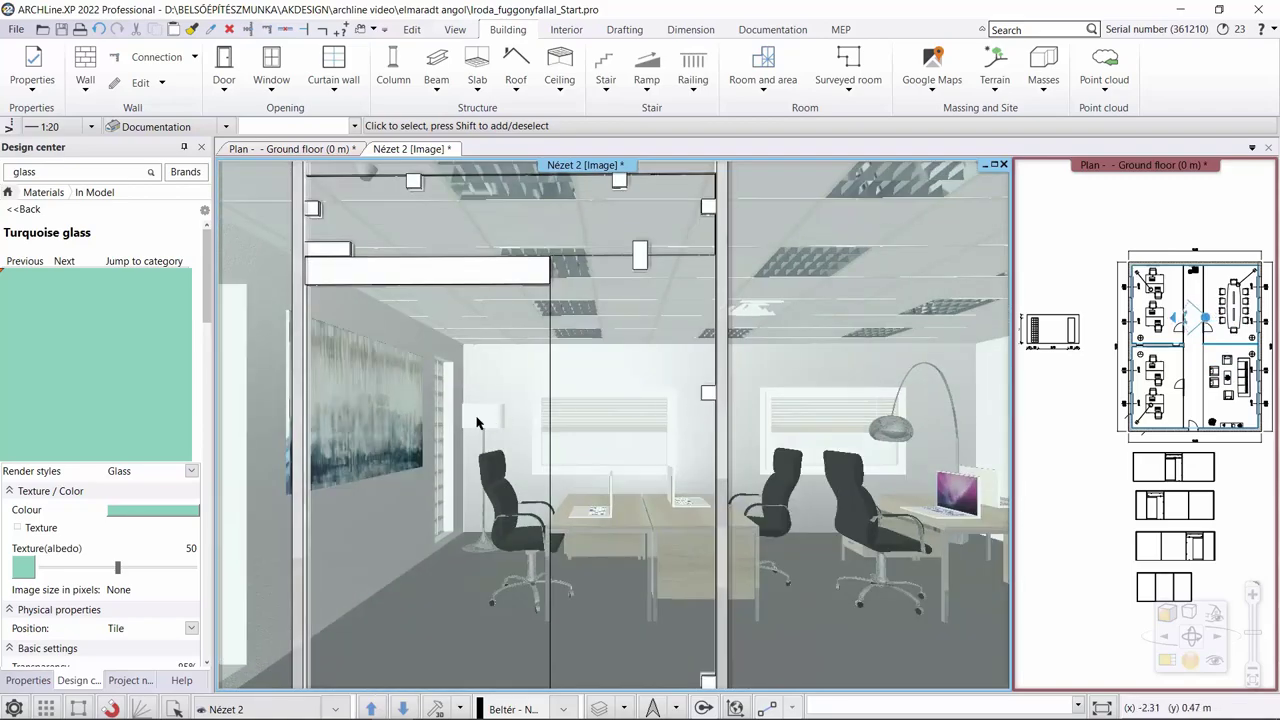
Step: Switch to the saved view Nézet_5 to examine the finished curtain walls along the corridor
click(406, 708)
click(408, 708)
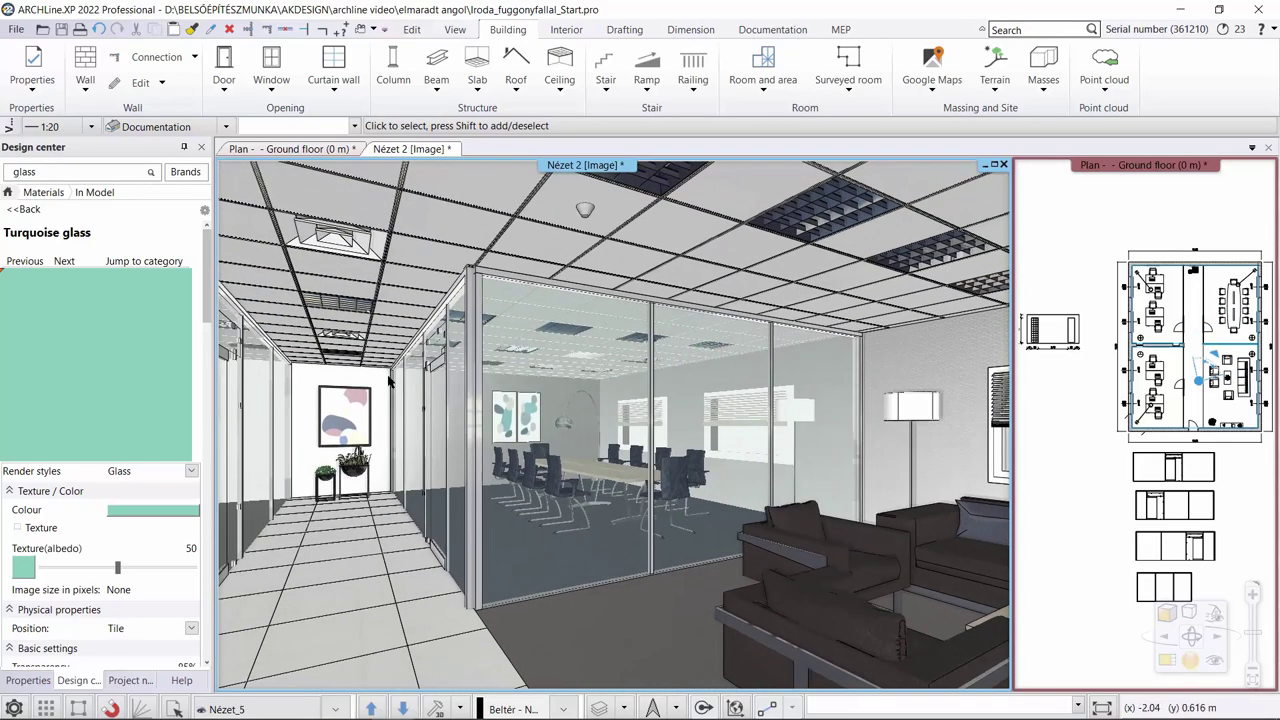
click(412, 706)
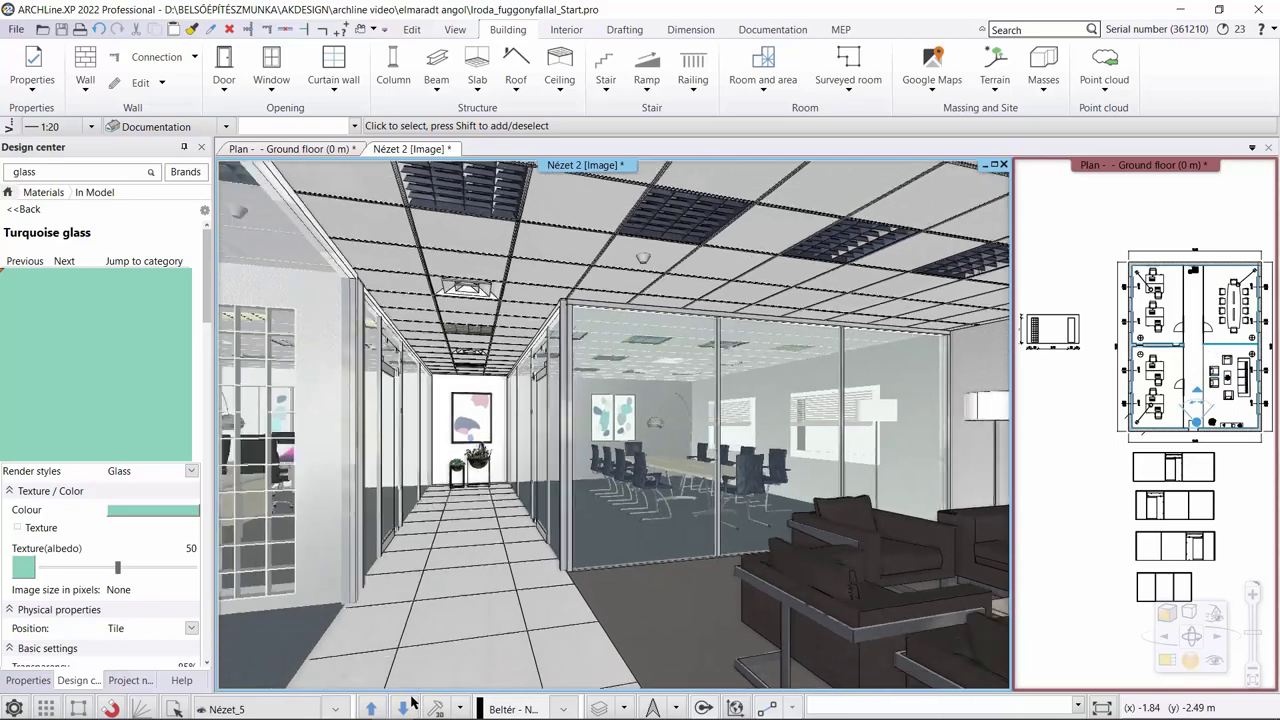